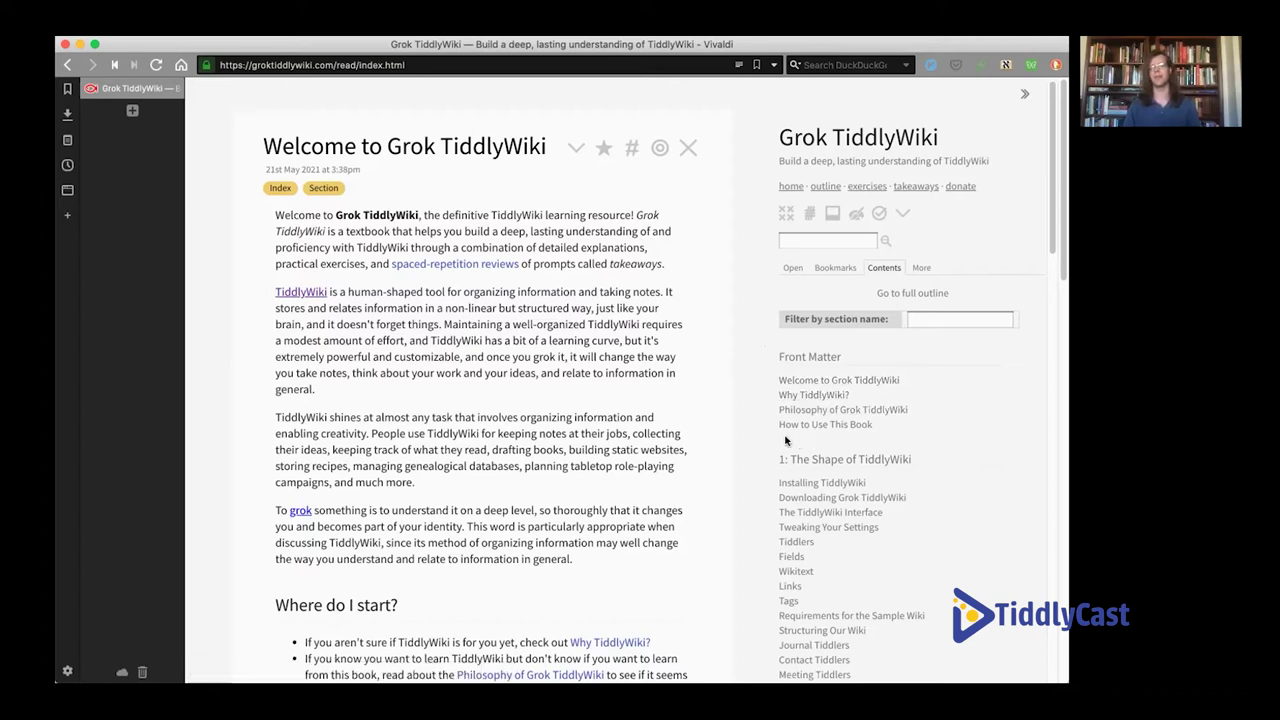
Step: Open the chapter "The Shape of TiddlyWiki" from the table of contents and review its introduction and list of sections
{"action": "scroll", "coordinate": [817, 419], "scroll_direction": "down", "scroll_amount": 15}
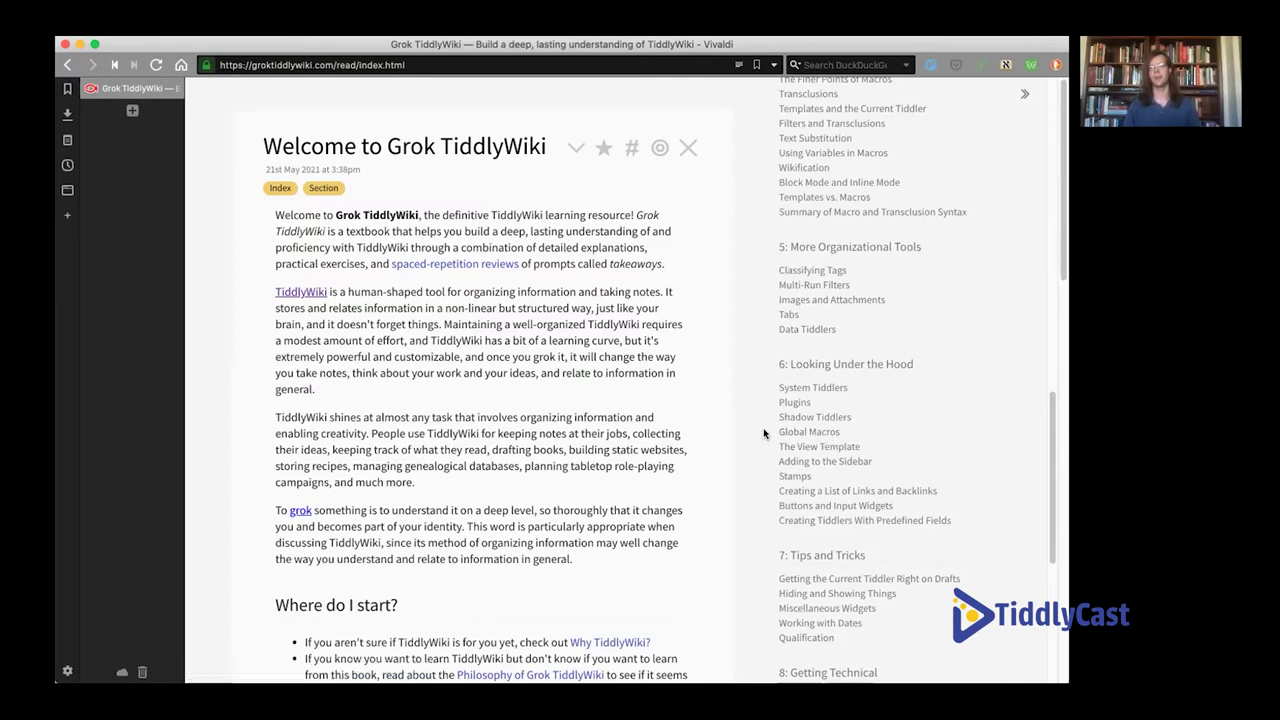
{"action": "scroll", "coordinate": [762, 433], "scroll_direction": "up", "scroll_amount": 15}
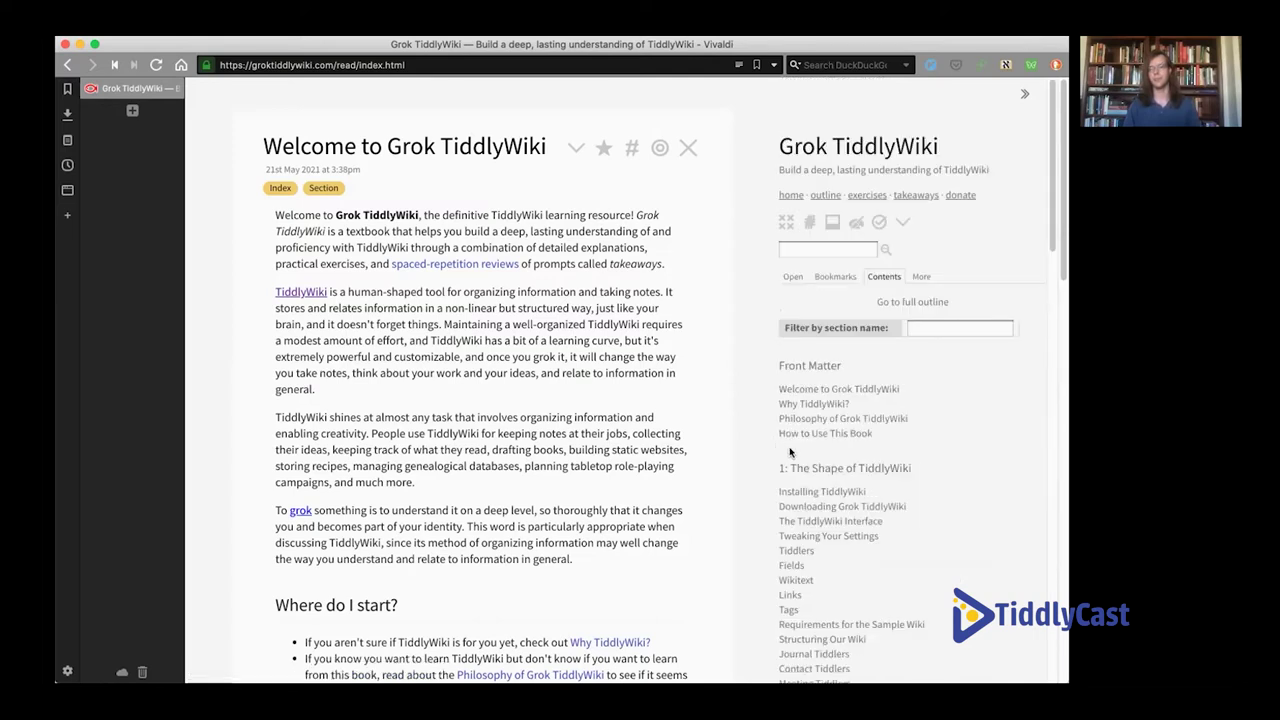
{"action": "left_click", "coordinate": [812, 463]}
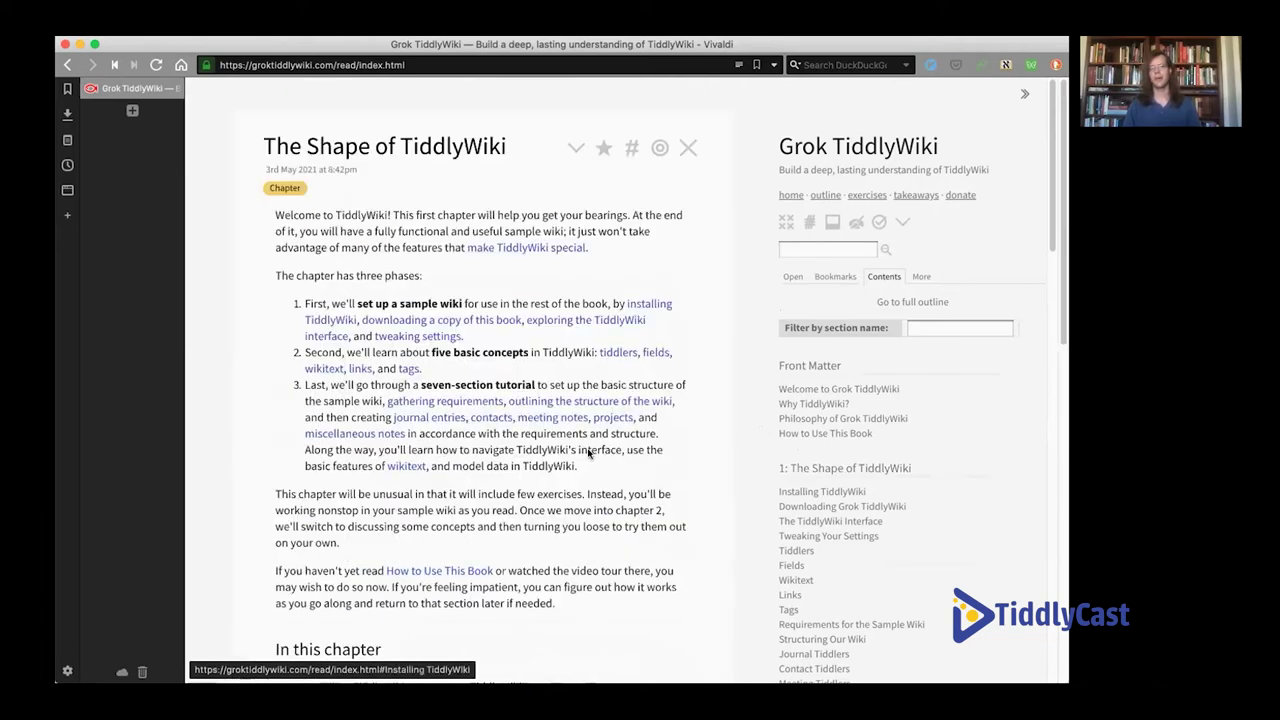
{"action": "scroll", "coordinate": [588, 452], "scroll_direction": "down", "scroll_amount": 5}
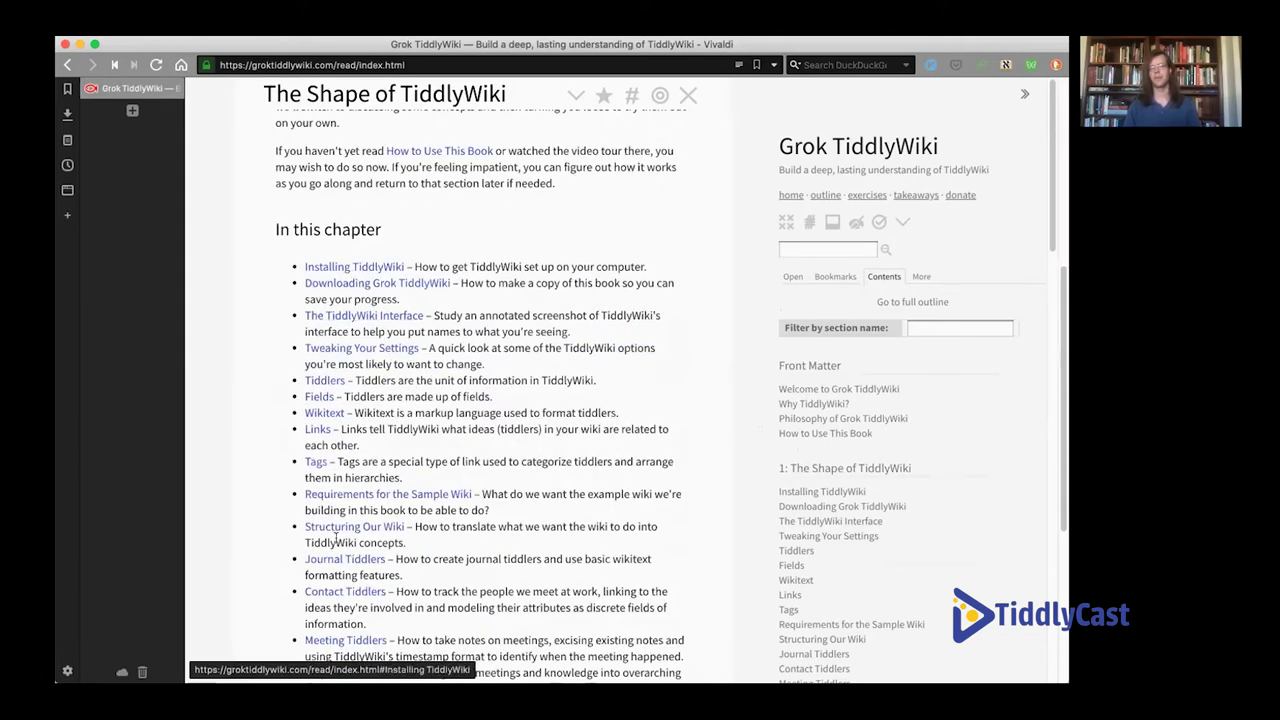
{"action": "scroll", "coordinate": [610, 500], "scroll_direction": "down", "scroll_amount": 4}
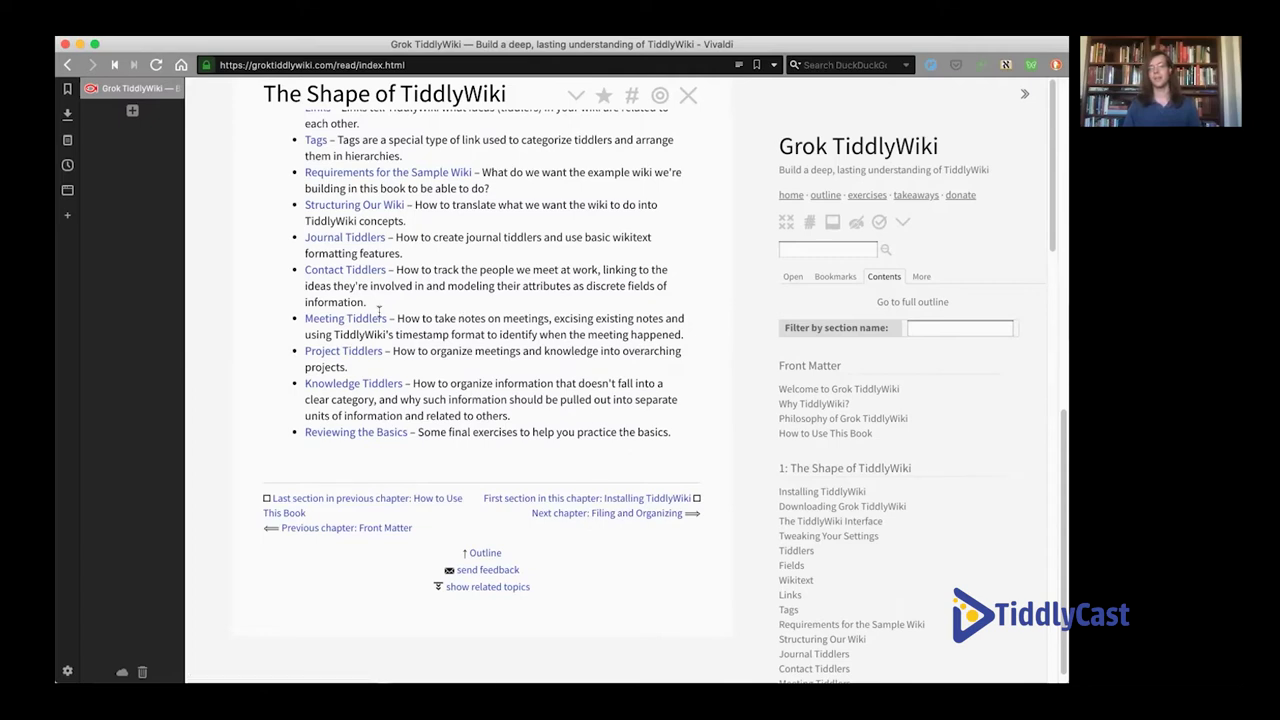
{"action": "scroll", "coordinate": [410, 365], "scroll_direction": "up", "scroll_amount": 1}
{"action": "scroll", "coordinate": [410, 365], "scroll_direction": "up", "scroll_amount": 5}
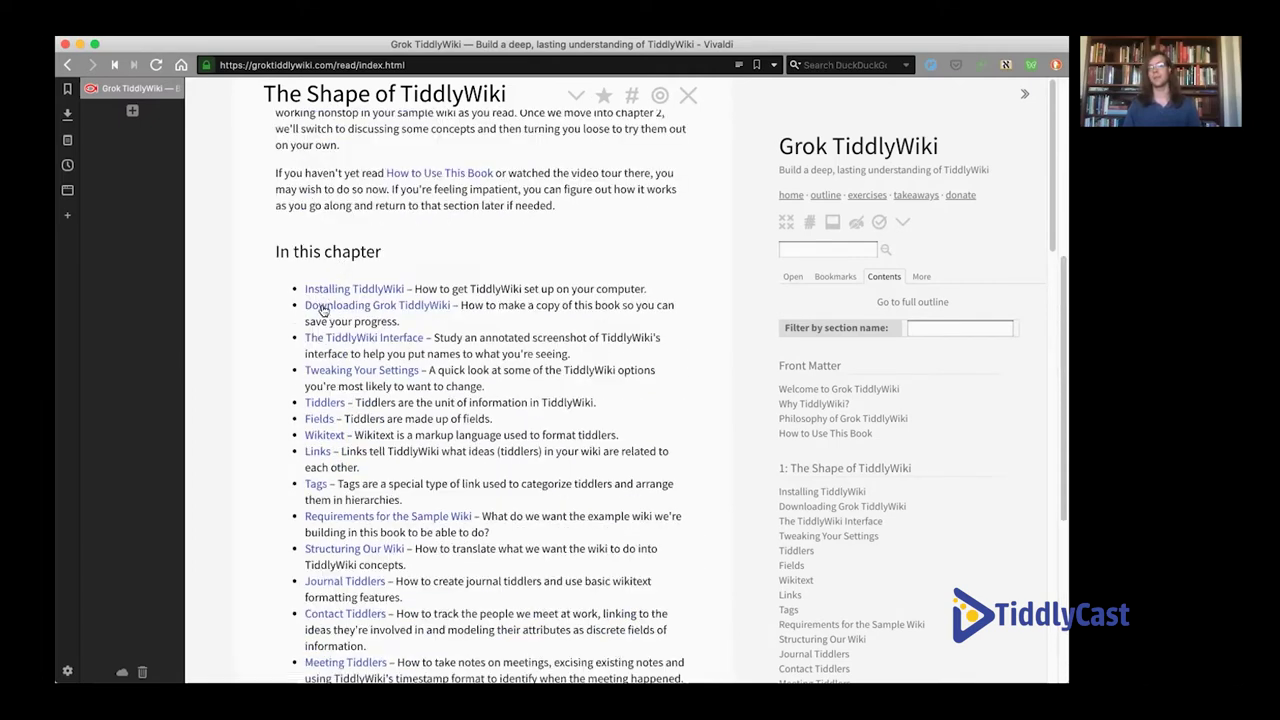
{"action": "scroll", "coordinate": [327, 393], "scroll_direction": "down", "scroll_amount": 1}
{"action": "scroll", "coordinate": [336, 403], "scroll_direction": "down", "scroll_amount": 5}
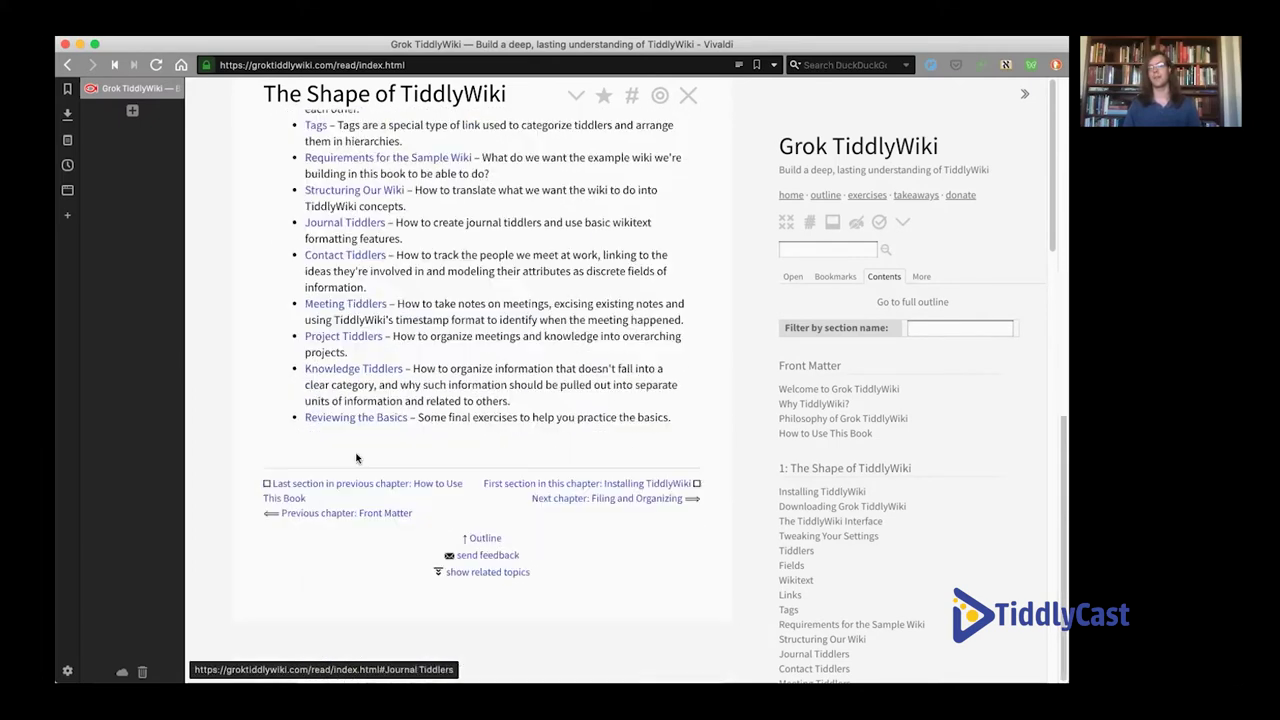
Step: Open the source of "The Shape of TiddlyWiki" in edit mode, highlight its ChapterOutlineTemplate reference, and discard the draft
{"action": "scroll", "coordinate": [472, 517], "scroll_direction": "up", "scroll_amount": 10}
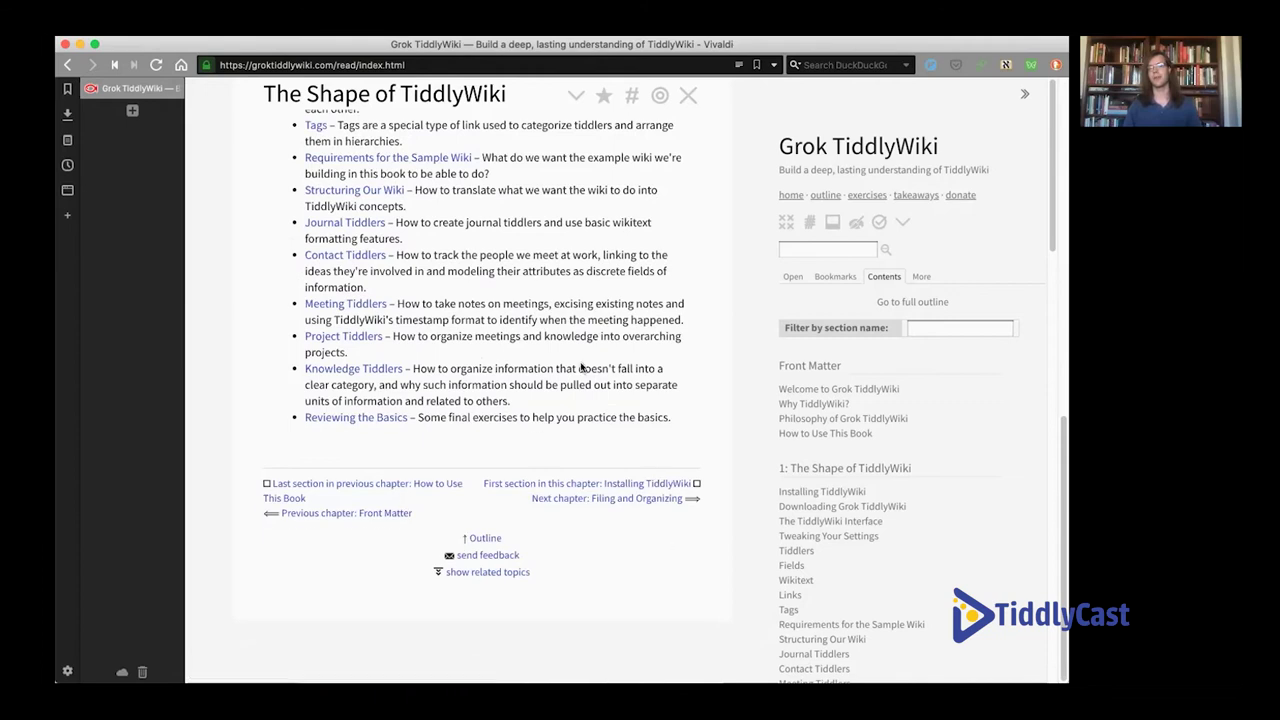
{"action": "left_click", "coordinate": [576, 147]}
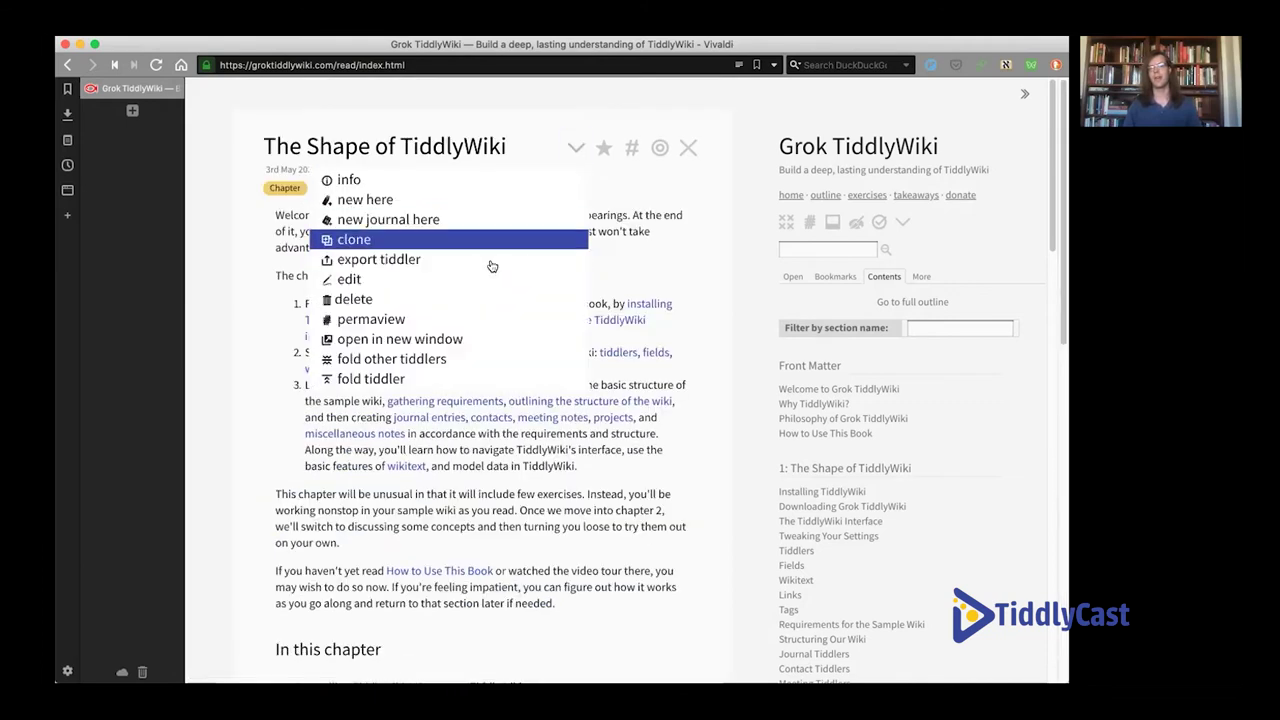
{"action": "left_click", "coordinate": [491, 262]}
{"action": "left_click", "coordinate": [580, 149]}
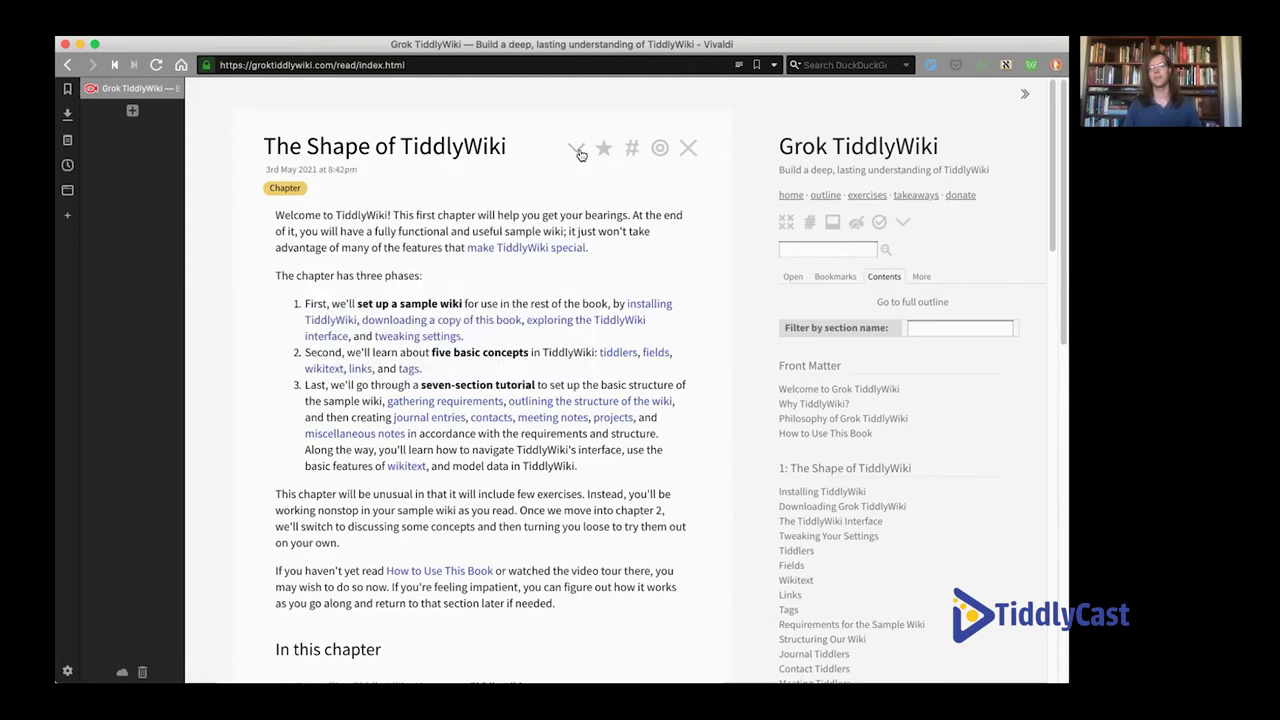
{"action": "left_click", "coordinate": [576, 147]}
{"action": "left_click", "coordinate": [547, 282]}
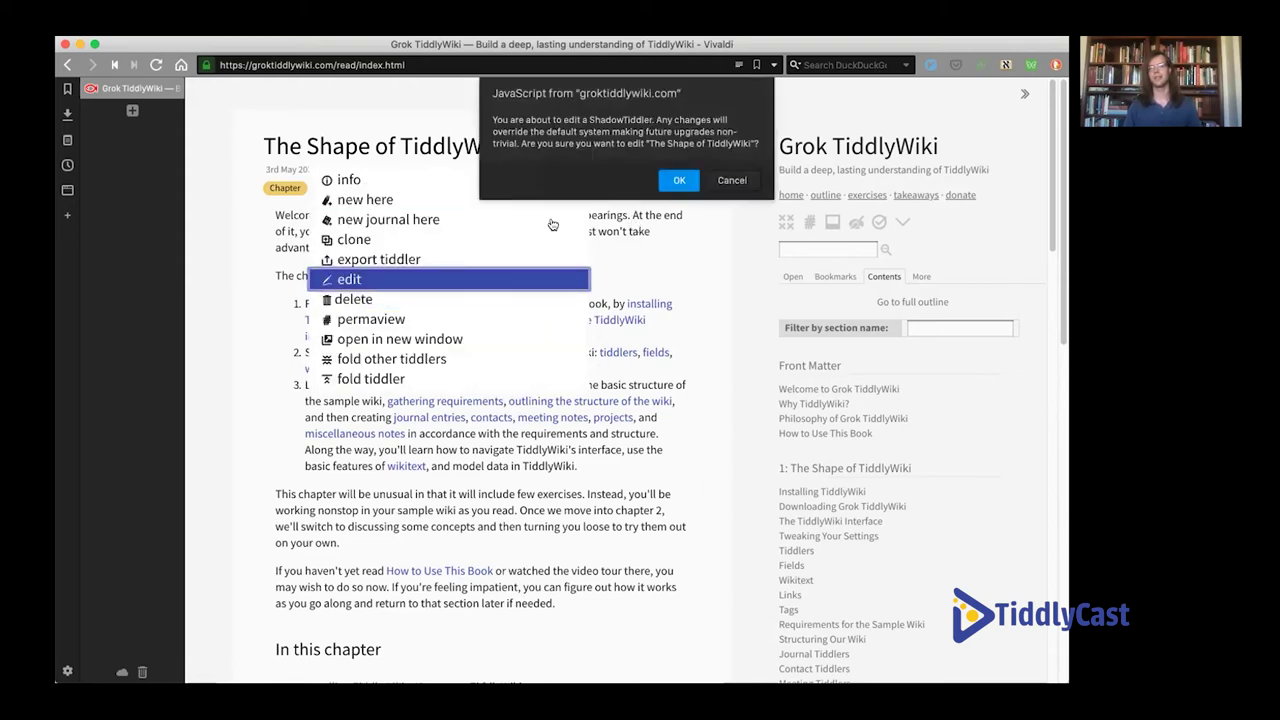
{"action": "key", "text": "Escape"}
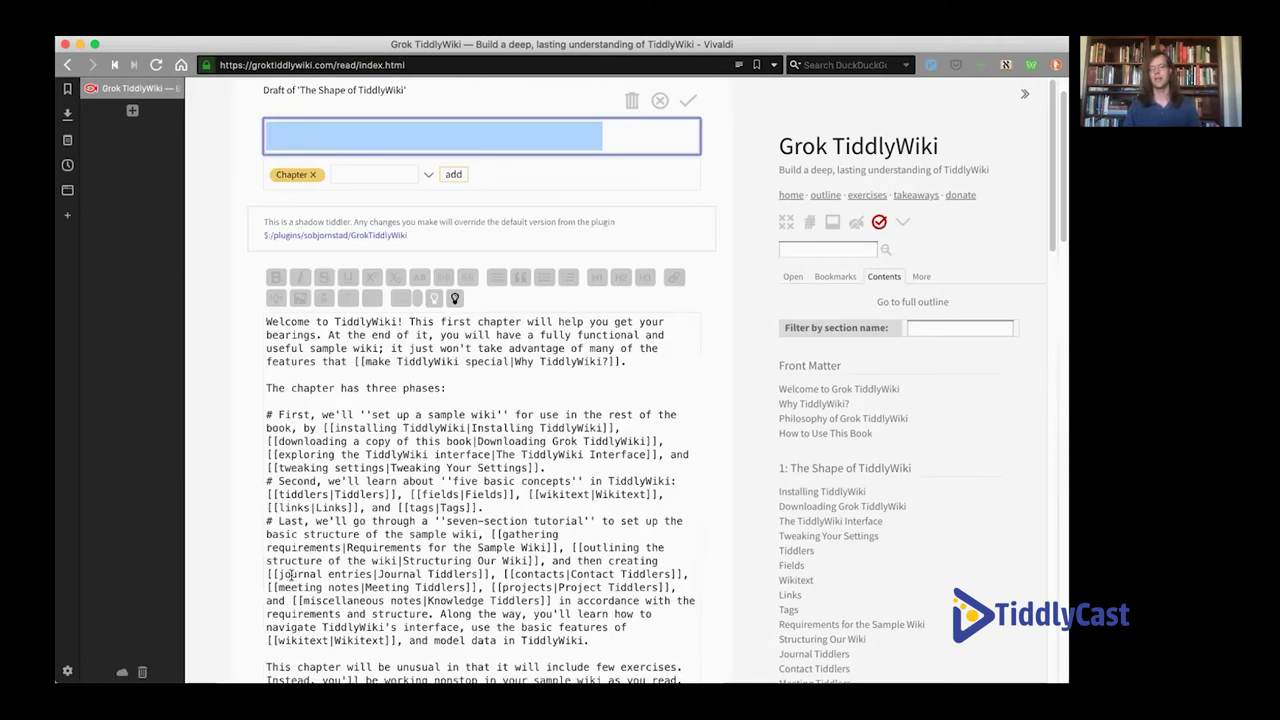
{"action": "scroll", "coordinate": [290, 575], "scroll_direction": "down", "scroll_amount": 5}
{"action": "double_click", "coordinate": [300, 572]}
{"action": "scroll", "coordinate": [552, 452], "scroll_direction": "up", "scroll_amount": 1}
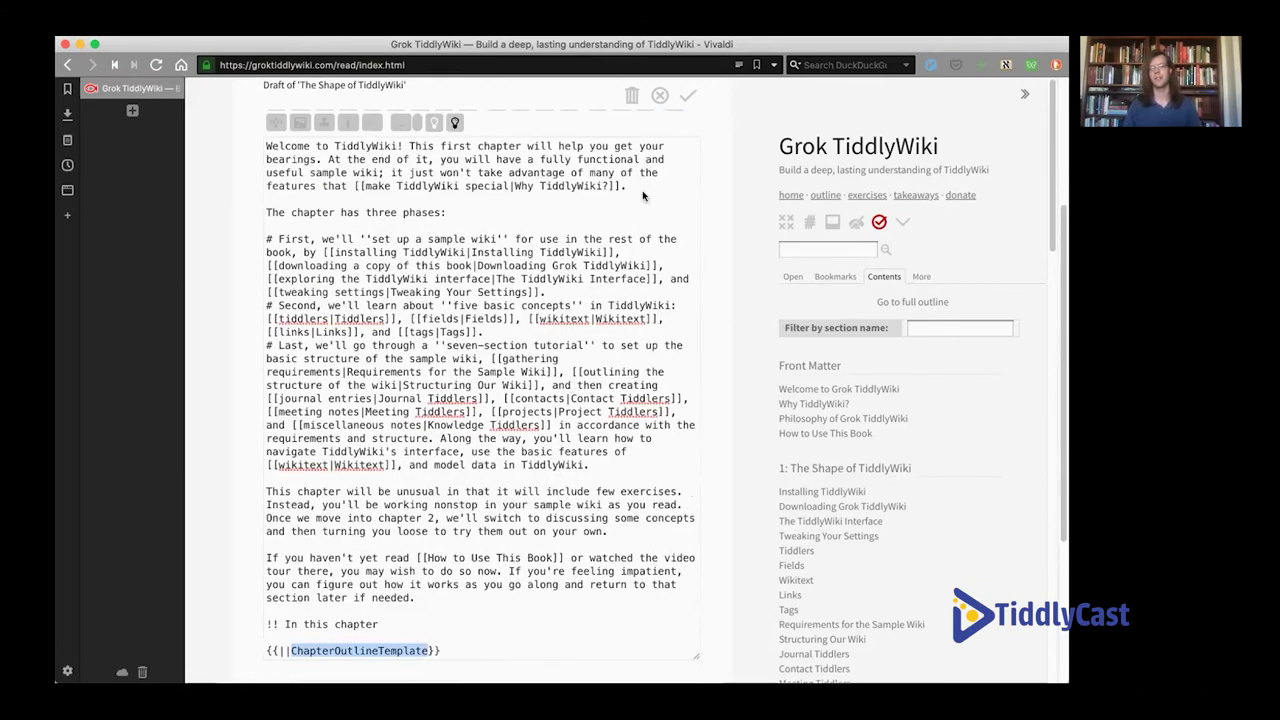
{"action": "scroll", "coordinate": [657, 125], "scroll_direction": "up", "scroll_amount": 2}
{"action": "left_click", "coordinate": [660, 97]}
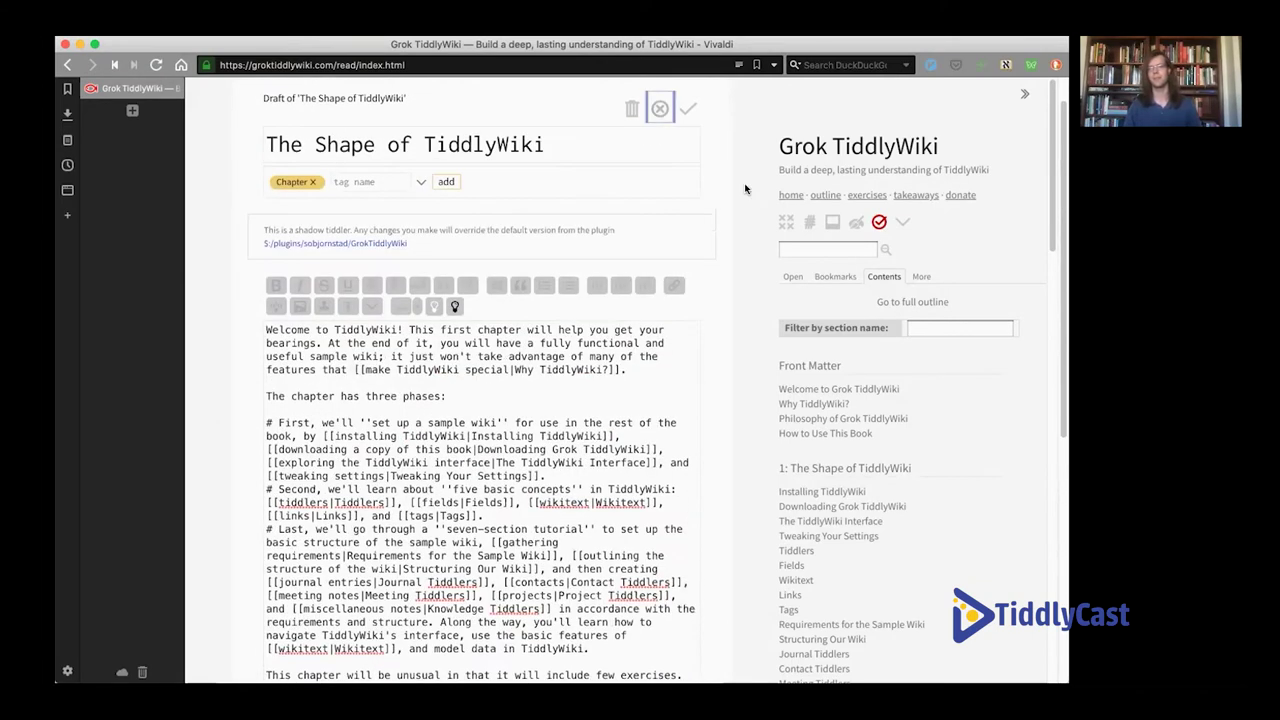
Step: Search the wiki for "chapteroutl" and open the ChapterOutlineTemplate tiddler
{"action": "left_click", "coordinate": [810, 247]}
{"action": "type", "text": "chapteroutl"}
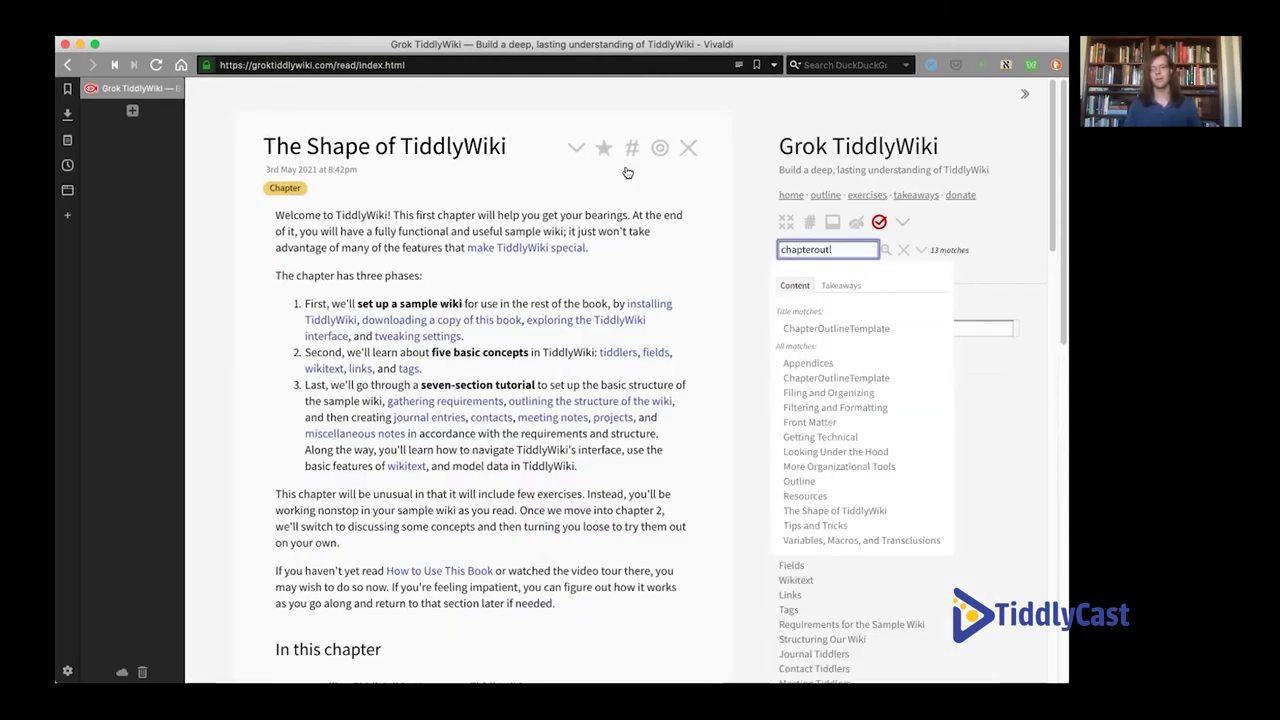
{"action": "key", "text": "Down"}
{"action": "key", "text": "Return"}
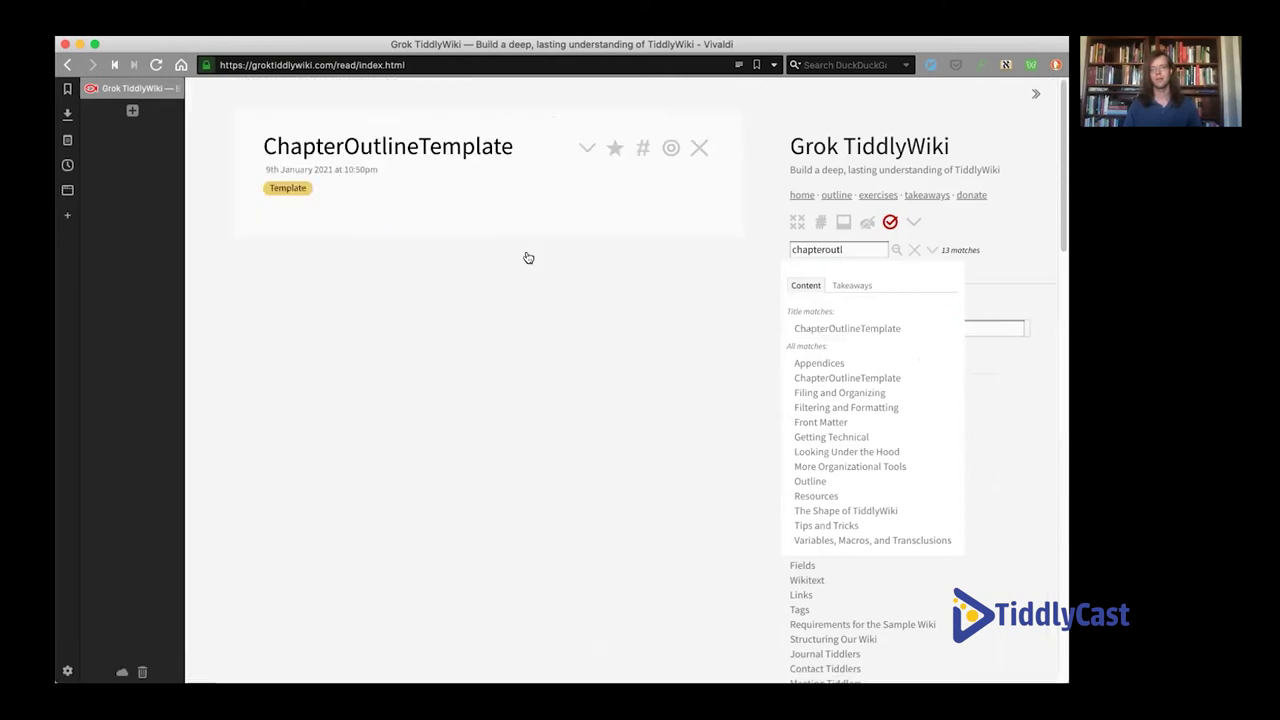
Step: Open ChapterOutlineTemplate in edit mode, highlight its {{!!list}} filter and description field reference, and discard the draft
{"action": "left_click", "coordinate": [586, 146]}
{"action": "left_click", "coordinate": [531, 278]}
{"action": "left_click", "coordinate": [667, 185]}
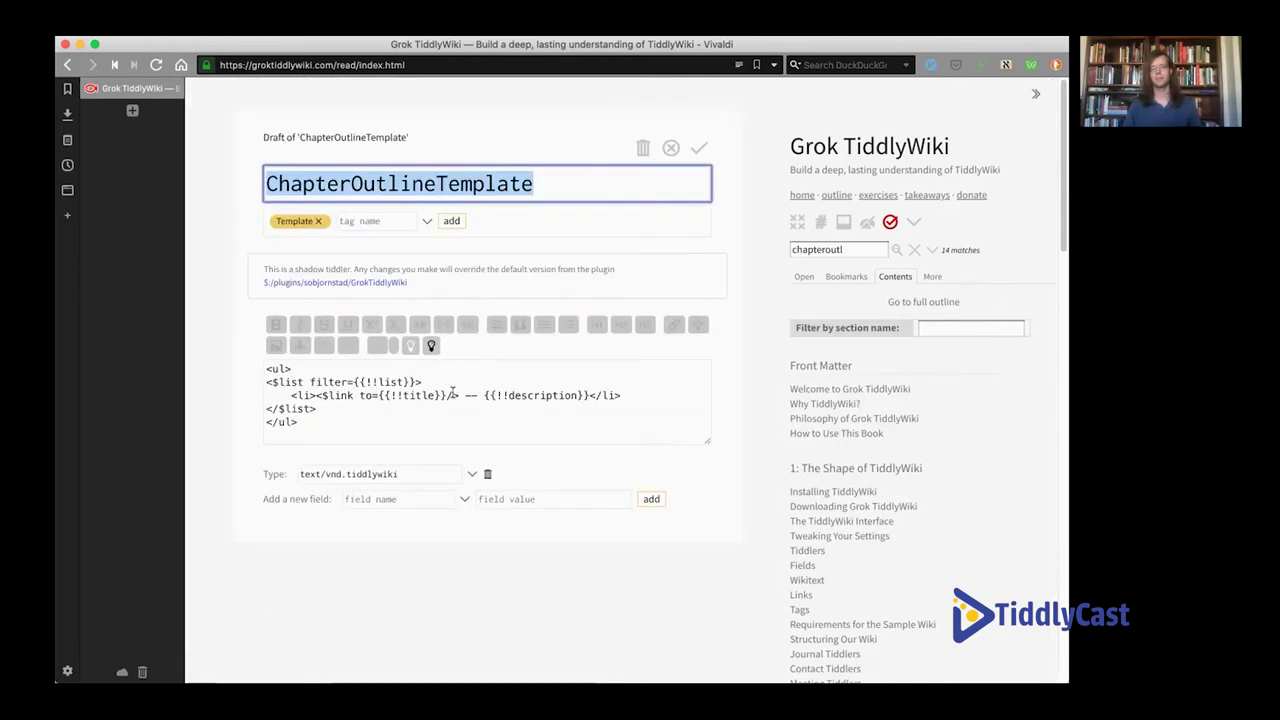
{"action": "left_click_drag", "start_coordinate": [352, 384], "coordinate": [413, 385]}
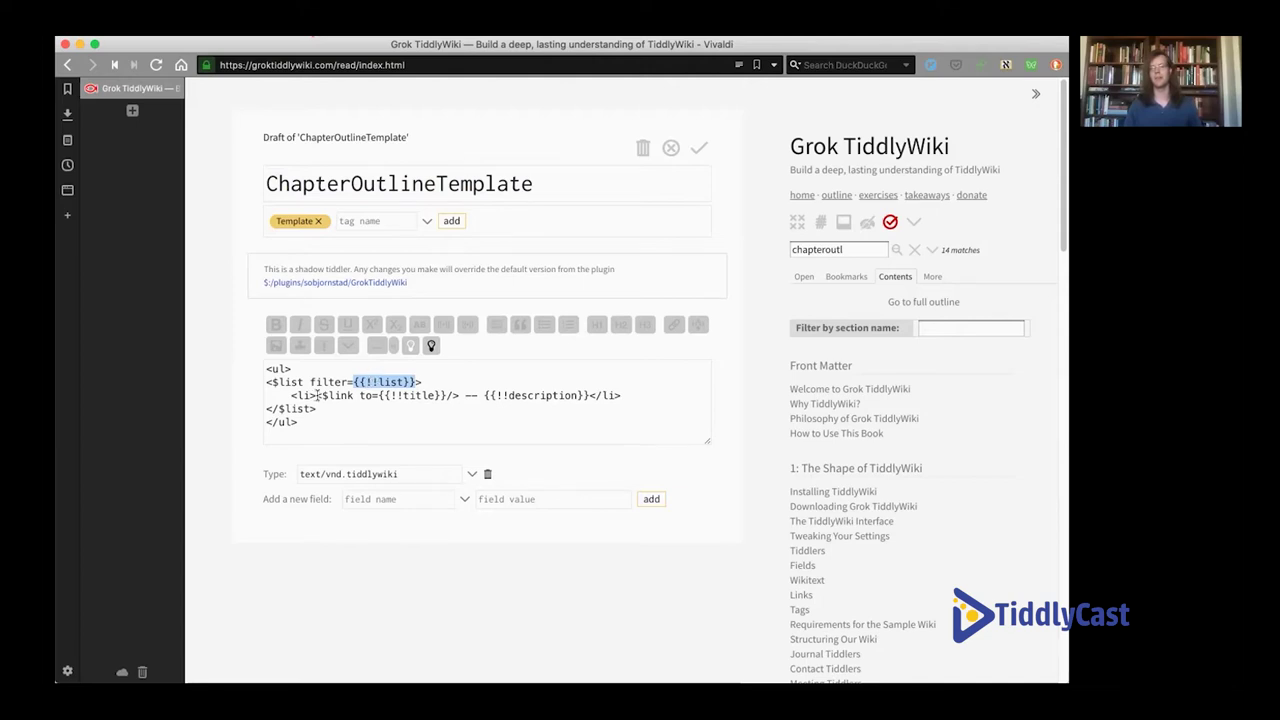
{"action": "left_click_drag", "start_coordinate": [509, 394], "coordinate": [576, 394]}
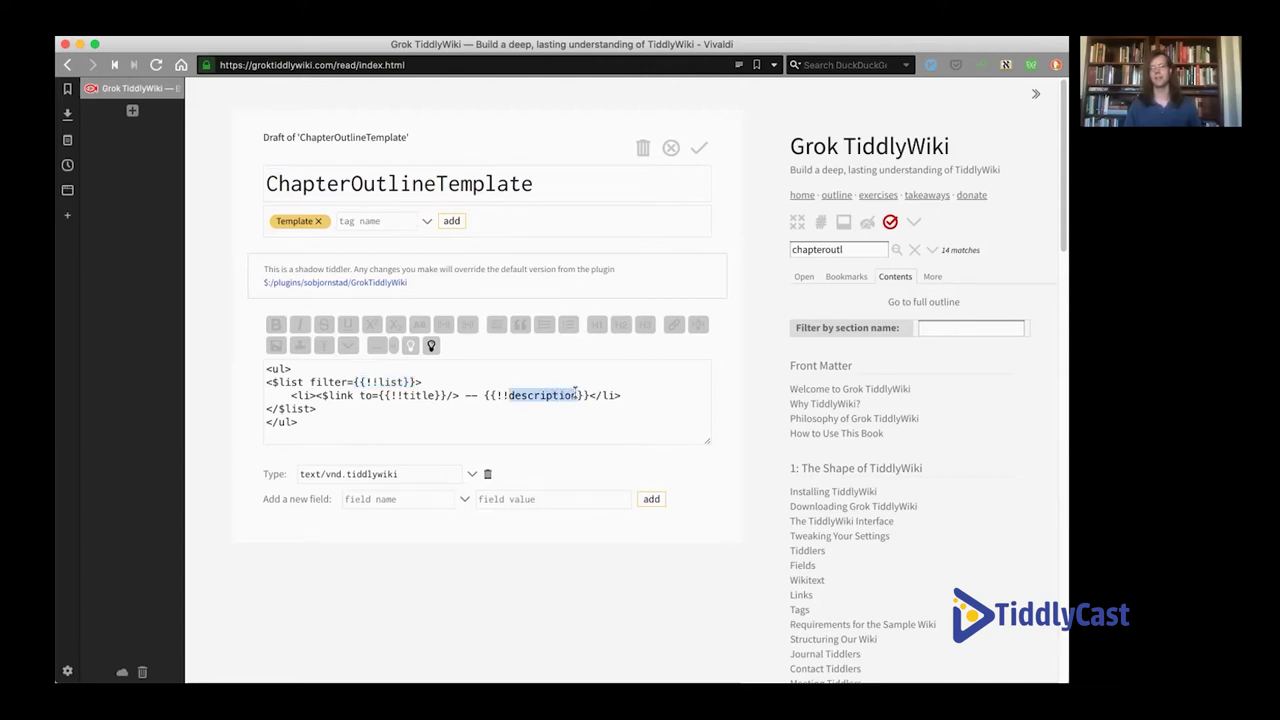
{"action": "left_click", "coordinate": [670, 150]}
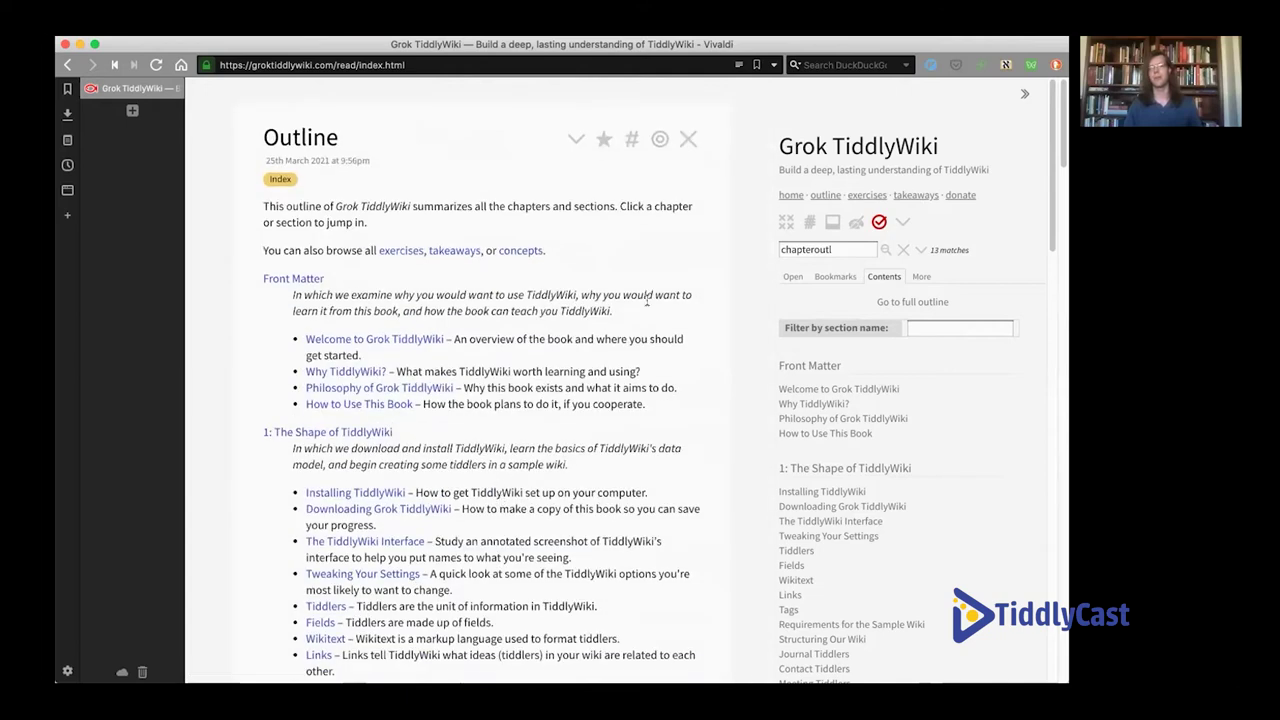
Step: Look through the book's Outline tiddler and close it together with ChapterOutlineTemplate
{"action": "scroll", "coordinate": [660, 260], "scroll_direction": "down", "scroll_amount": 4}
{"action": "scroll", "coordinate": [691, 154], "scroll_direction": "up", "scroll_amount": 4}
{"action": "left_click", "coordinate": [689, 143]}
{"action": "left_click", "coordinate": [692, 149]}
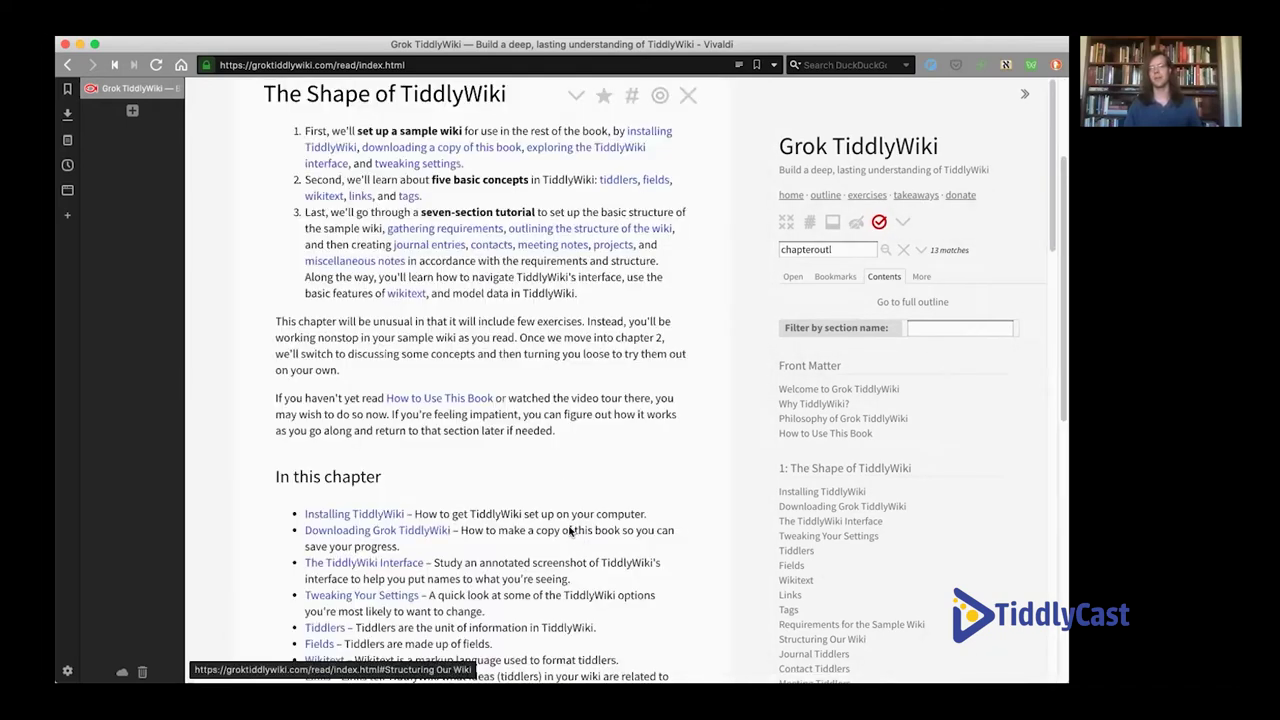
Step: Show the related topics at the end of "The Shape of TiddlyWiki" and examine the tiddlers it mentions and those mentioning it
{"action": "scroll", "coordinate": [641, 517], "scroll_direction": "down", "scroll_amount": 6}
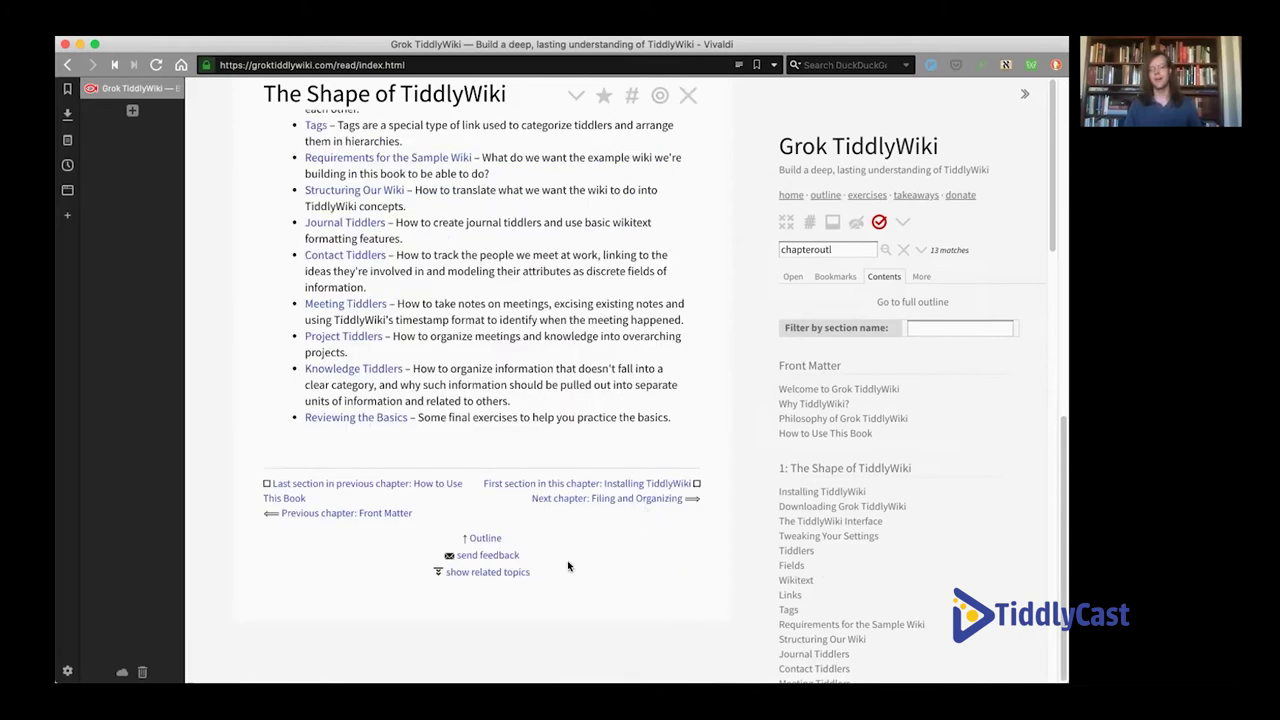
{"action": "left_click", "coordinate": [485, 572]}
{"action": "scroll", "coordinate": [511, 584], "scroll_direction": "down", "scroll_amount": 3}
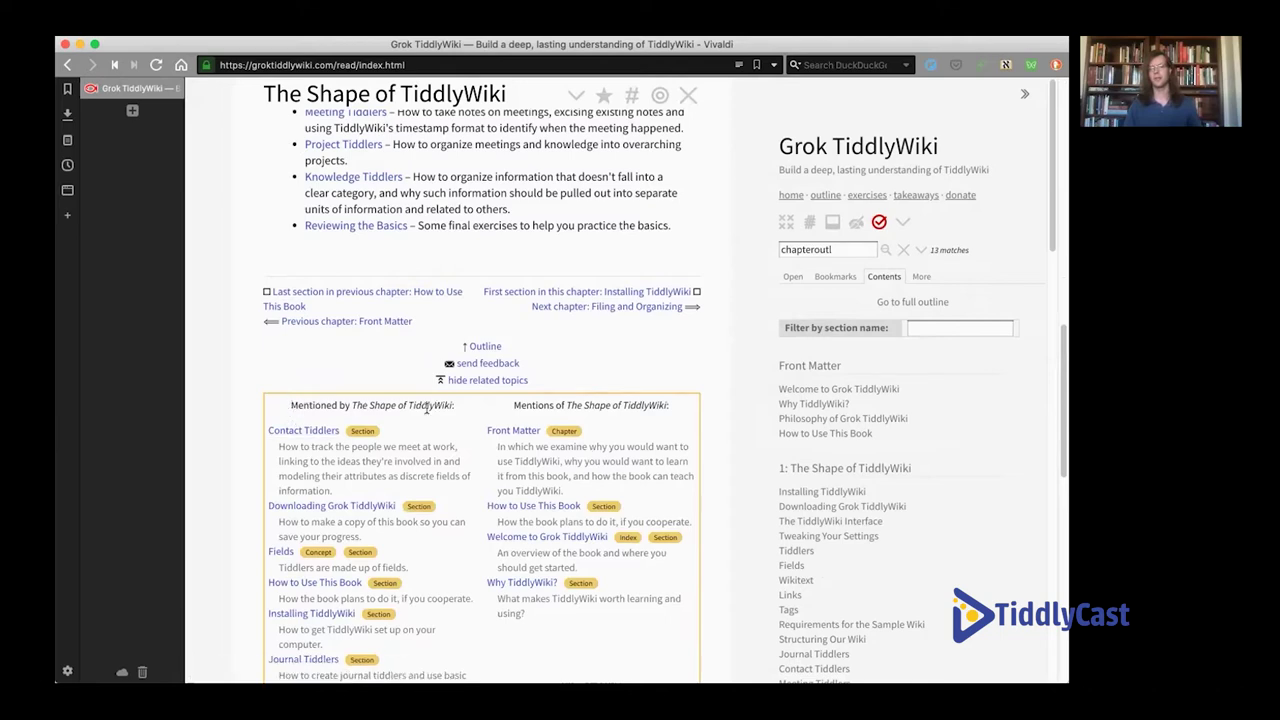
{"action": "scroll", "coordinate": [400, 420], "scroll_direction": "down", "scroll_amount": 3}
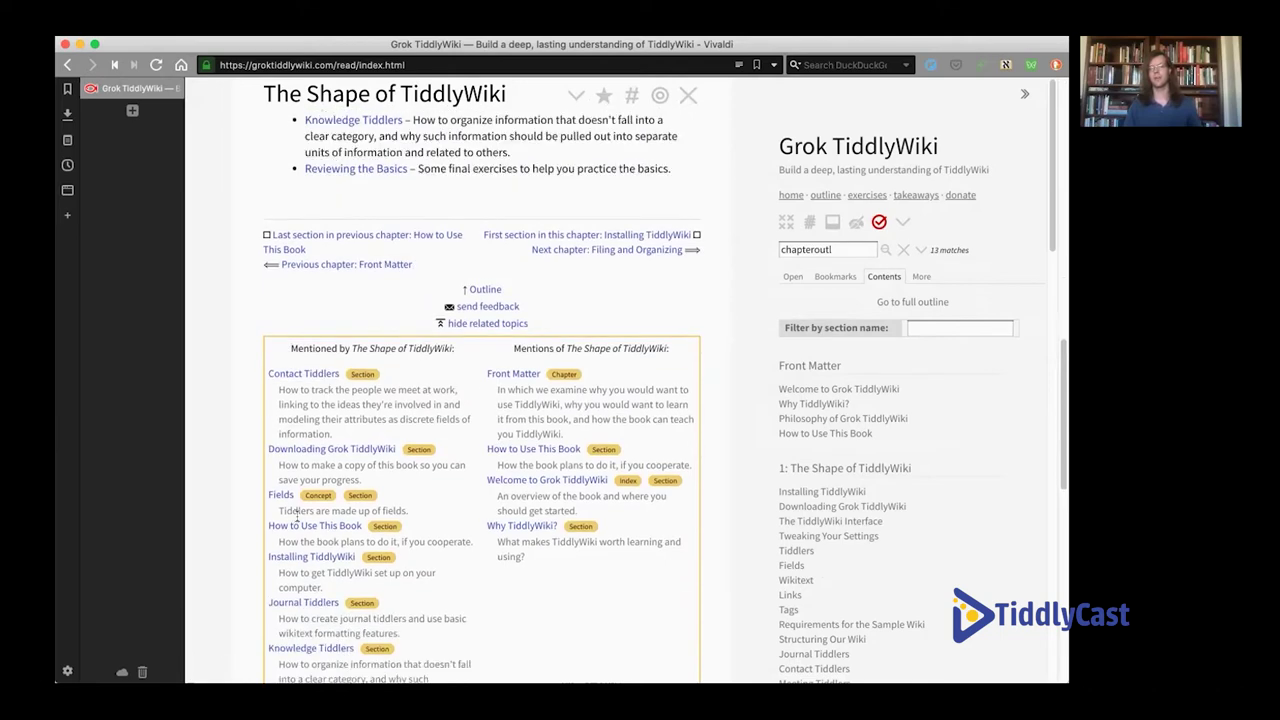
{"action": "scroll", "coordinate": [297, 536], "scroll_direction": "down", "scroll_amount": 5}
{"action": "scroll", "coordinate": [305, 544], "scroll_direction": "up", "scroll_amount": 6}
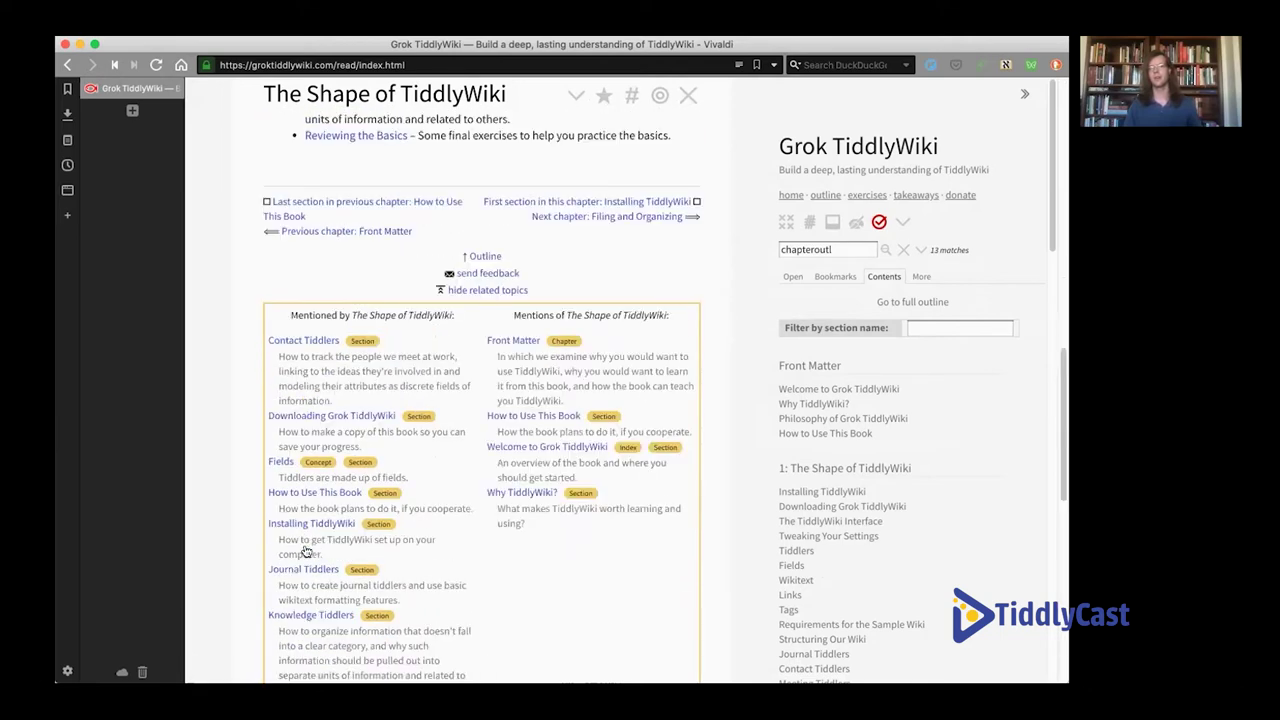
Step: Highlight the chapter's opening text and list of phases to examine the links in its introduction
{"action": "scroll", "coordinate": [251, 248], "scroll_direction": "up", "scroll_amount": 8}
{"action": "scroll", "coordinate": [260, 230], "scroll_direction": "up", "scroll_amount": 10}
{"action": "left_click_drag", "start_coordinate": [275, 215], "coordinate": [598, 387]}
{"action": "left_click", "coordinate": [608, 357]}
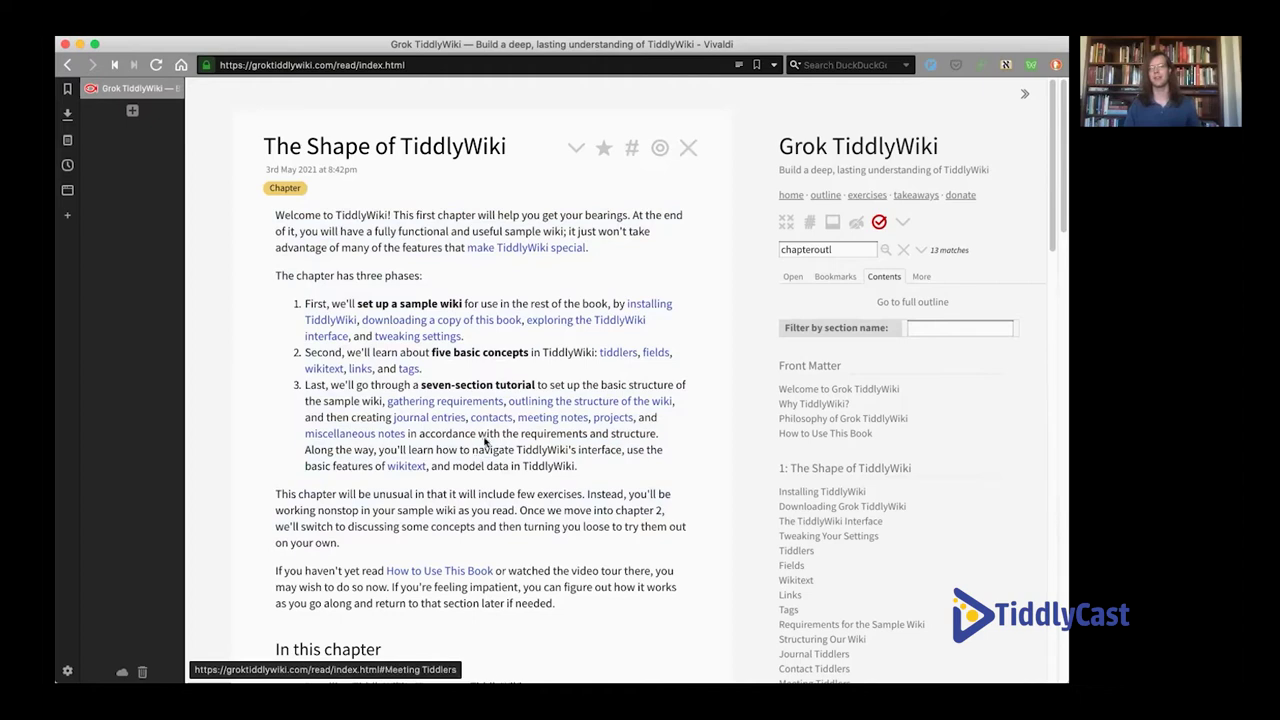
Step: Hide the related topics of "The Shape of TiddlyWiki" and close the chapter tiddler
{"action": "scroll", "coordinate": [524, 373], "scroll_direction": "down", "scroll_amount": 5}
{"action": "scroll", "coordinate": [524, 375], "scroll_direction": "down", "scroll_amount": 5}
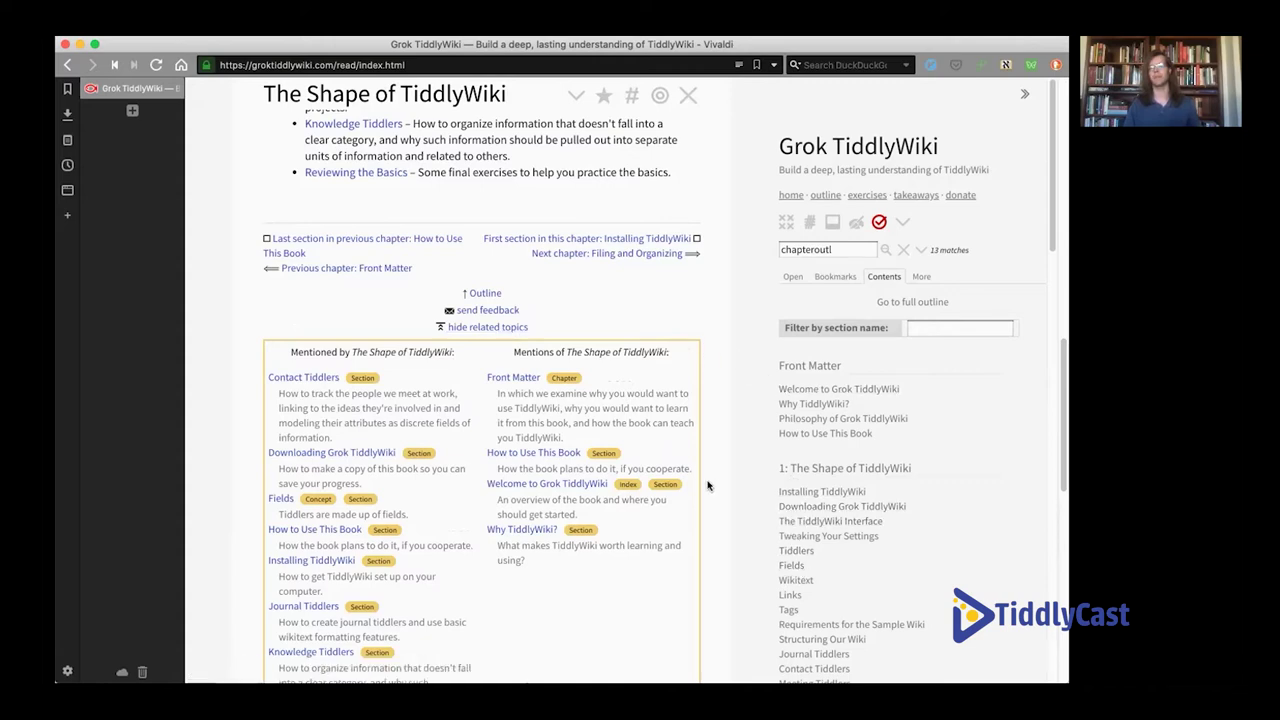
{"action": "left_click", "coordinate": [503, 328]}
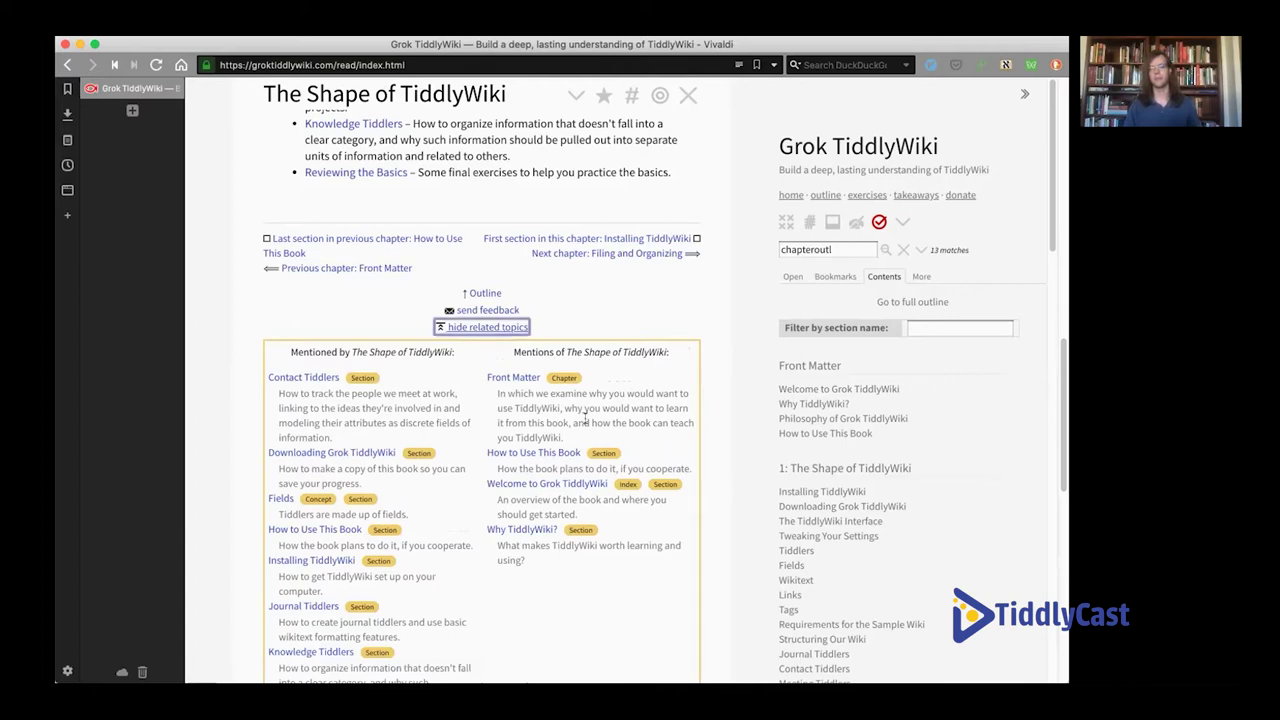
{"action": "scroll", "coordinate": [587, 422], "scroll_direction": "up", "scroll_amount": 10}
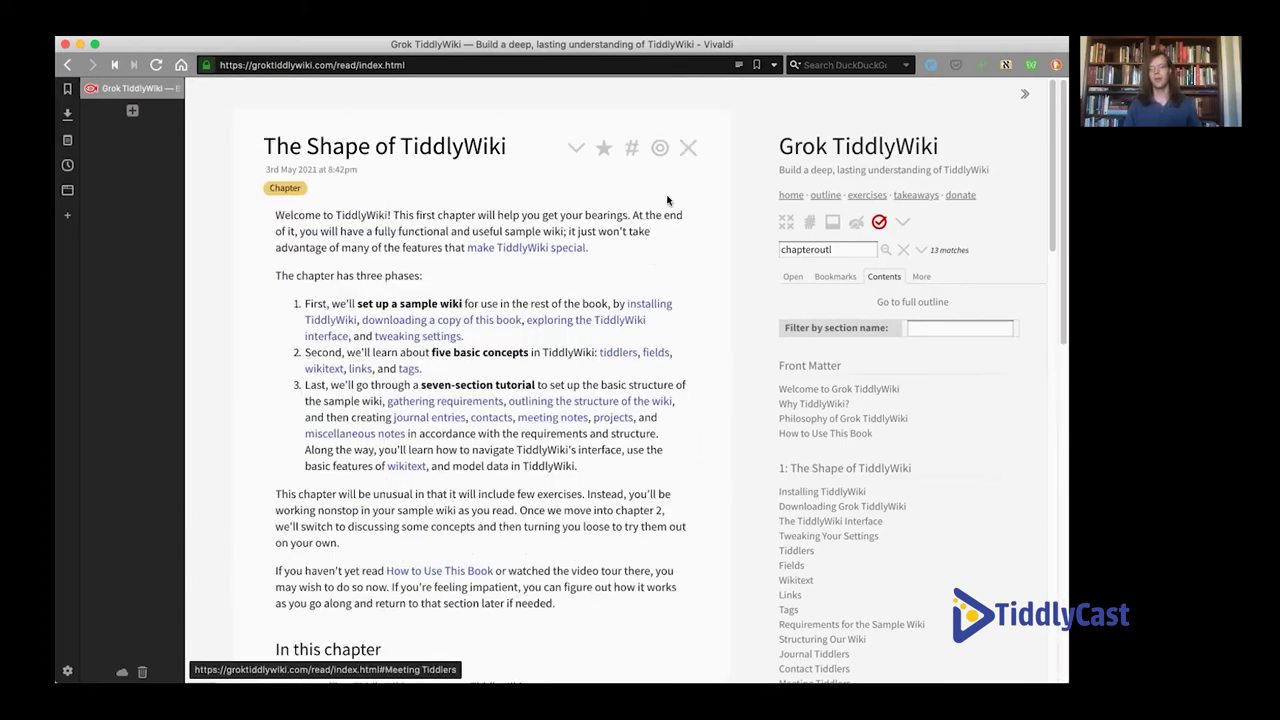
{"action": "left_click", "coordinate": [687, 148]}
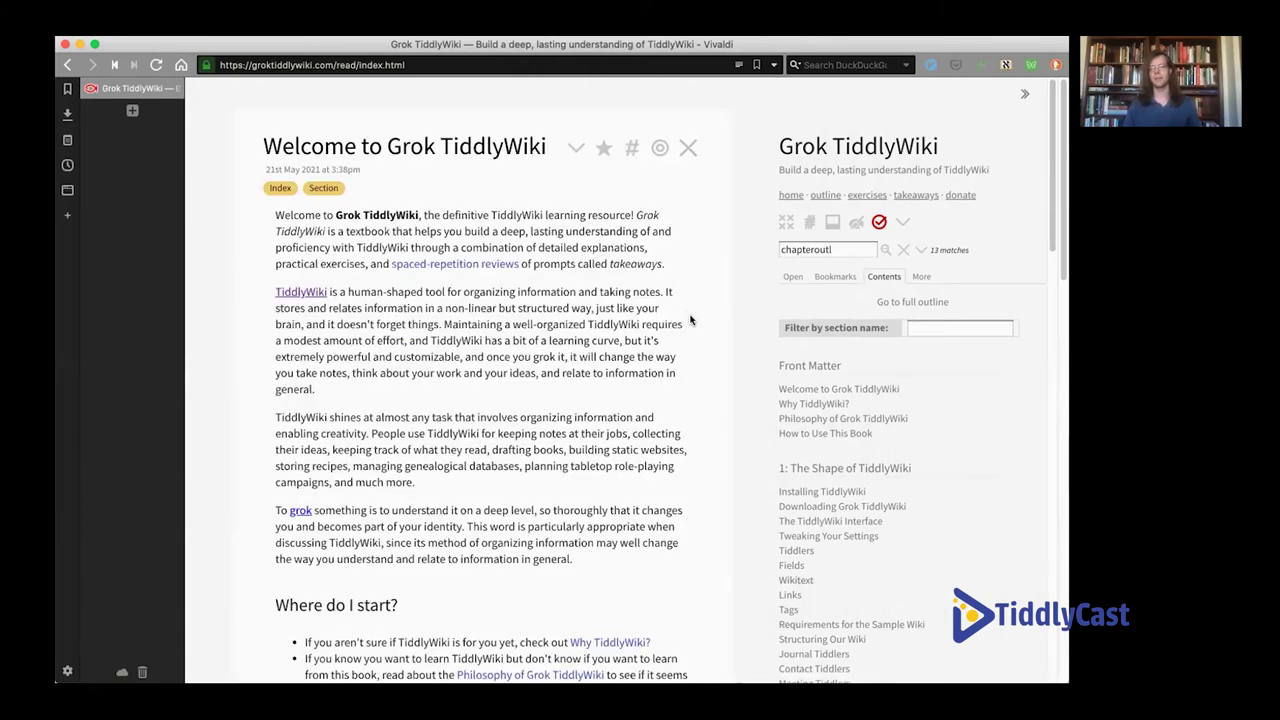
Step: Open the "Naming Conventions" section of chapter 2 from the table of contents and examine its exercises
{"action": "scroll", "coordinate": [805, 500], "scroll_direction": "down", "scroll_amount": 3}
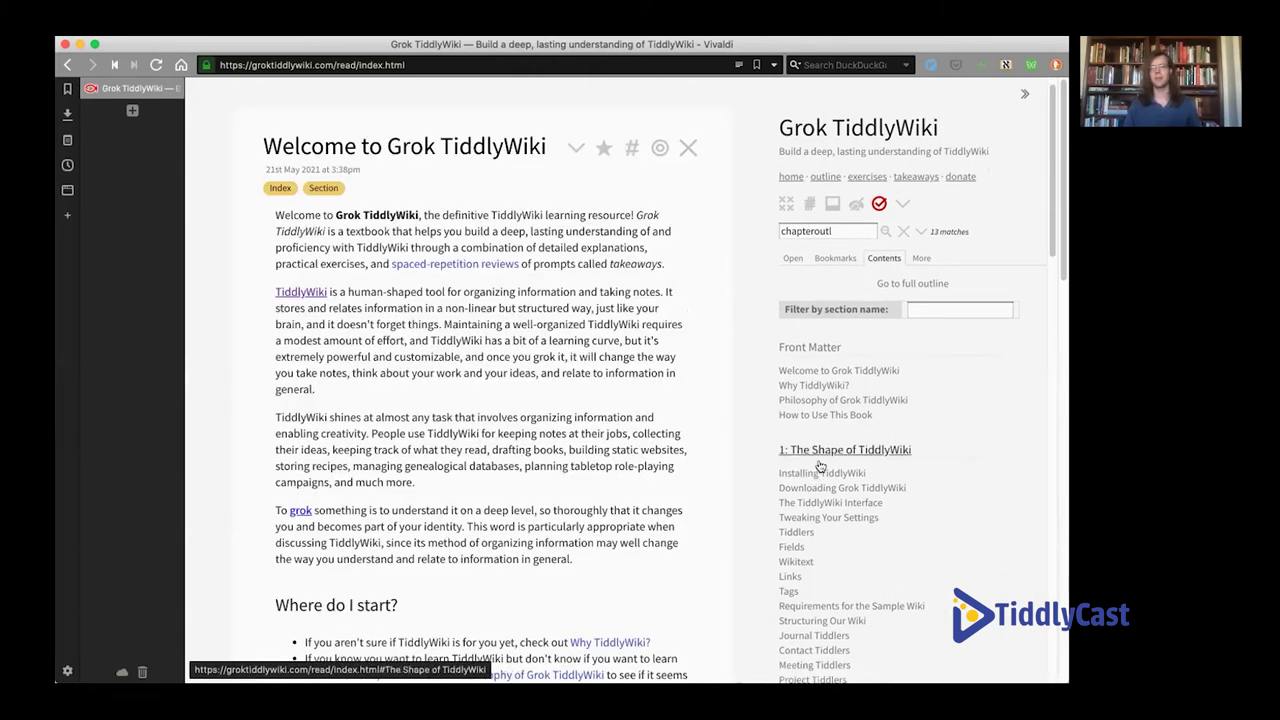
{"action": "scroll", "coordinate": [808, 528], "scroll_direction": "down", "scroll_amount": 3}
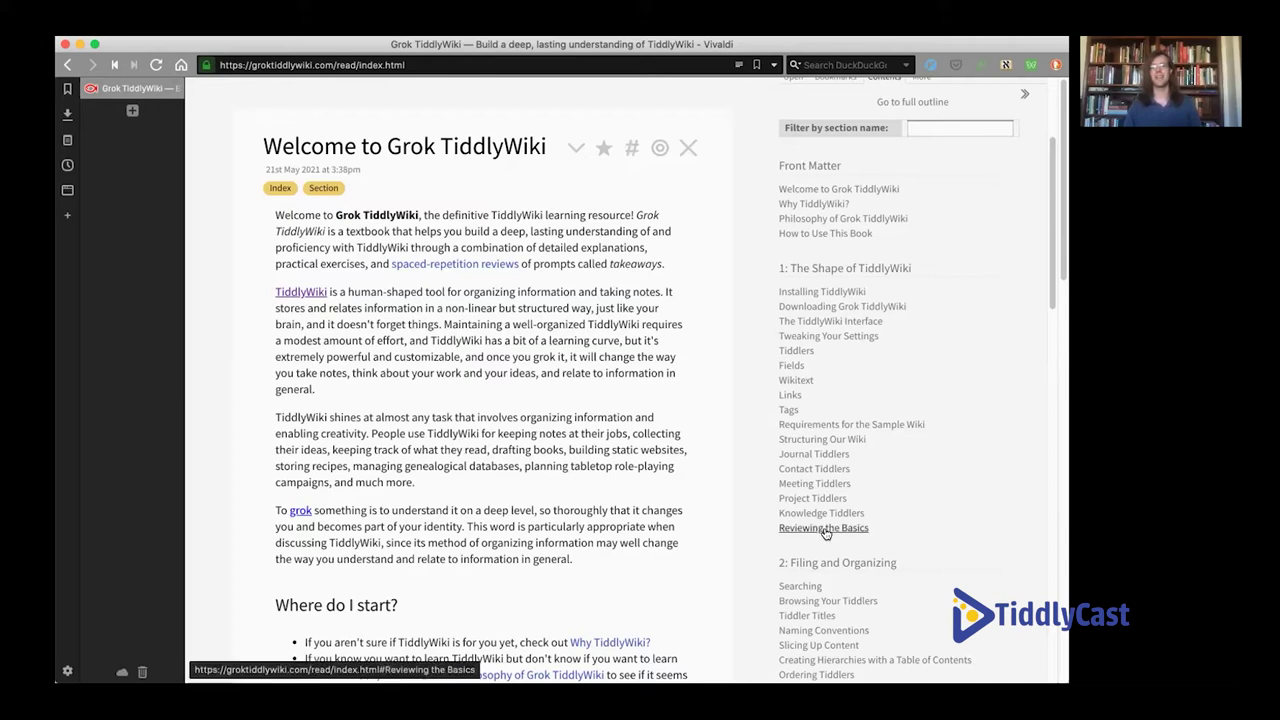
{"action": "scroll", "coordinate": [825, 531], "scroll_direction": "down", "scroll_amount": 2}
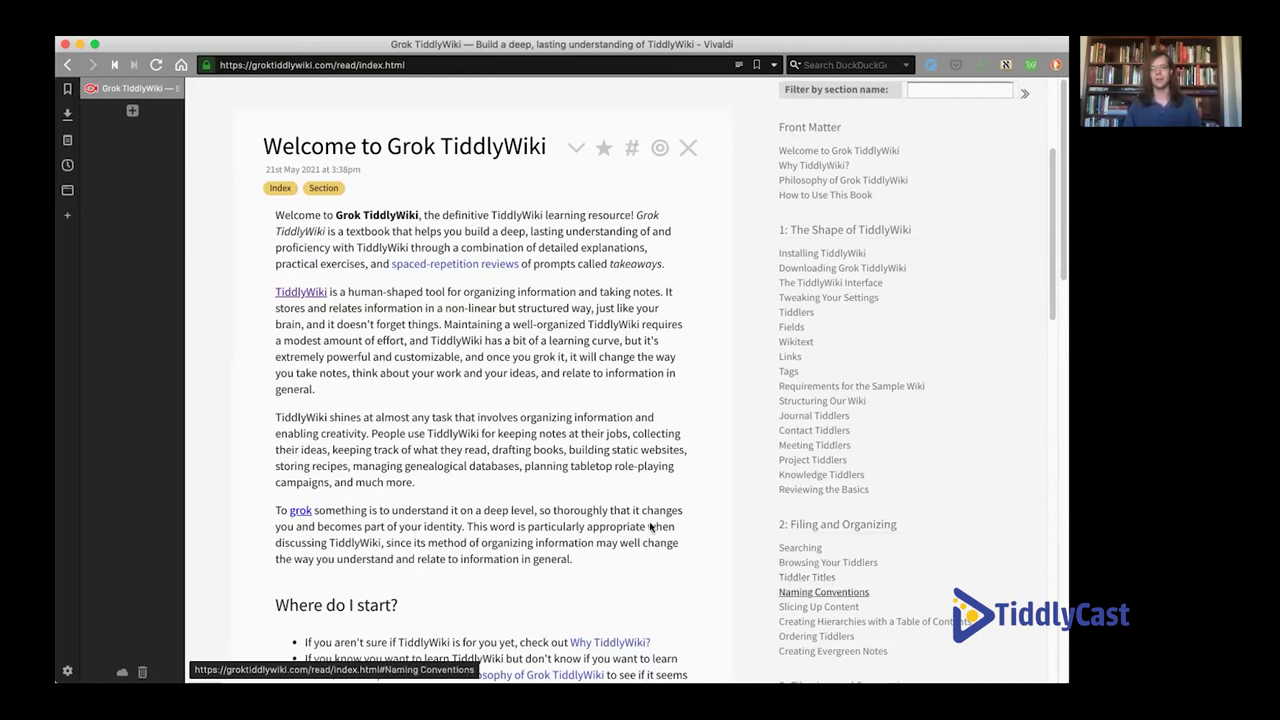
{"action": "scroll", "coordinate": [619, 519], "scroll_direction": "down", "scroll_amount": 15}
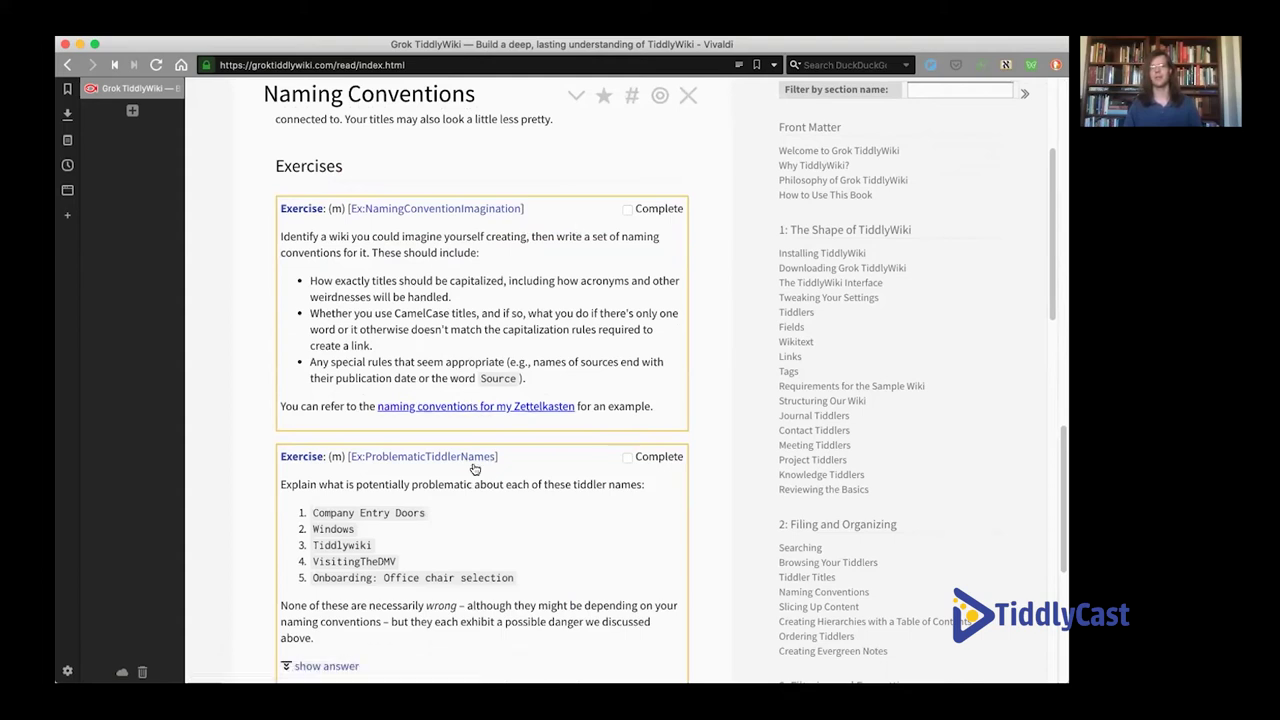
{"action": "scroll", "coordinate": [514, 577], "scroll_direction": "down", "scroll_amount": 1}
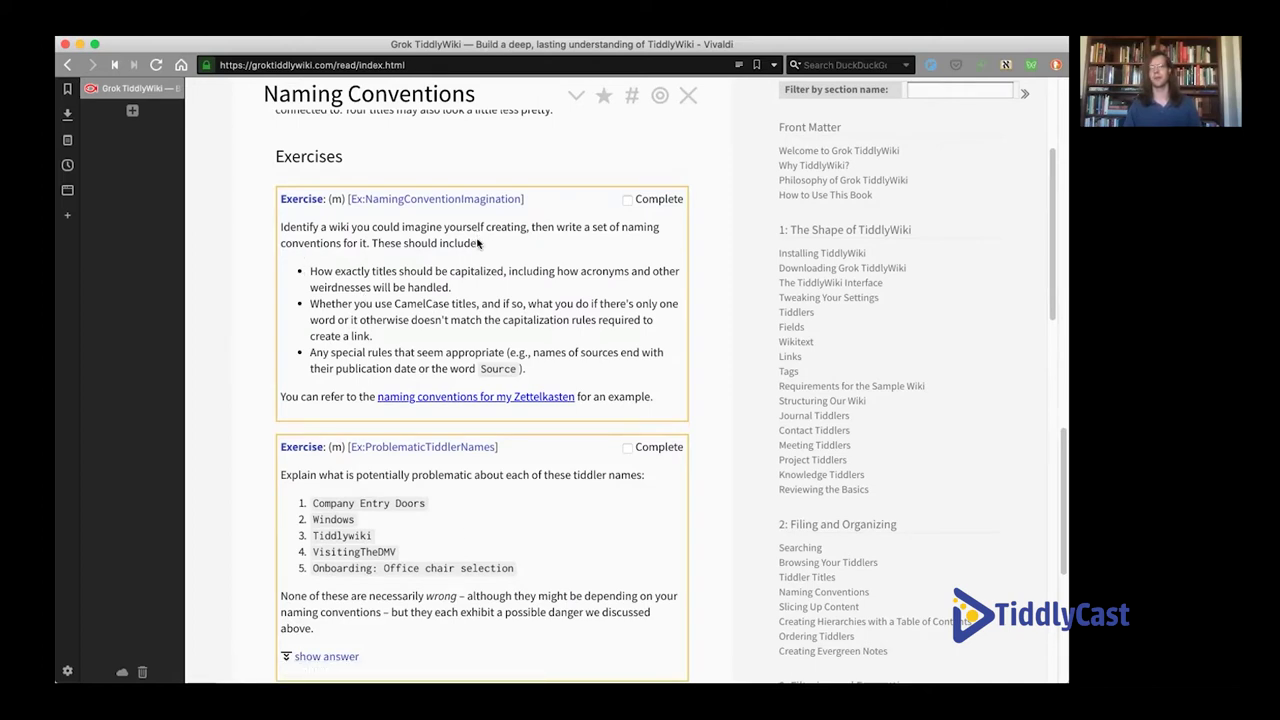
Step: Reveal the answer to the exercise on problematic tiddler names, read it through, and hide it again
{"action": "scroll", "coordinate": [474, 254], "scroll_direction": "down", "scroll_amount": 2}
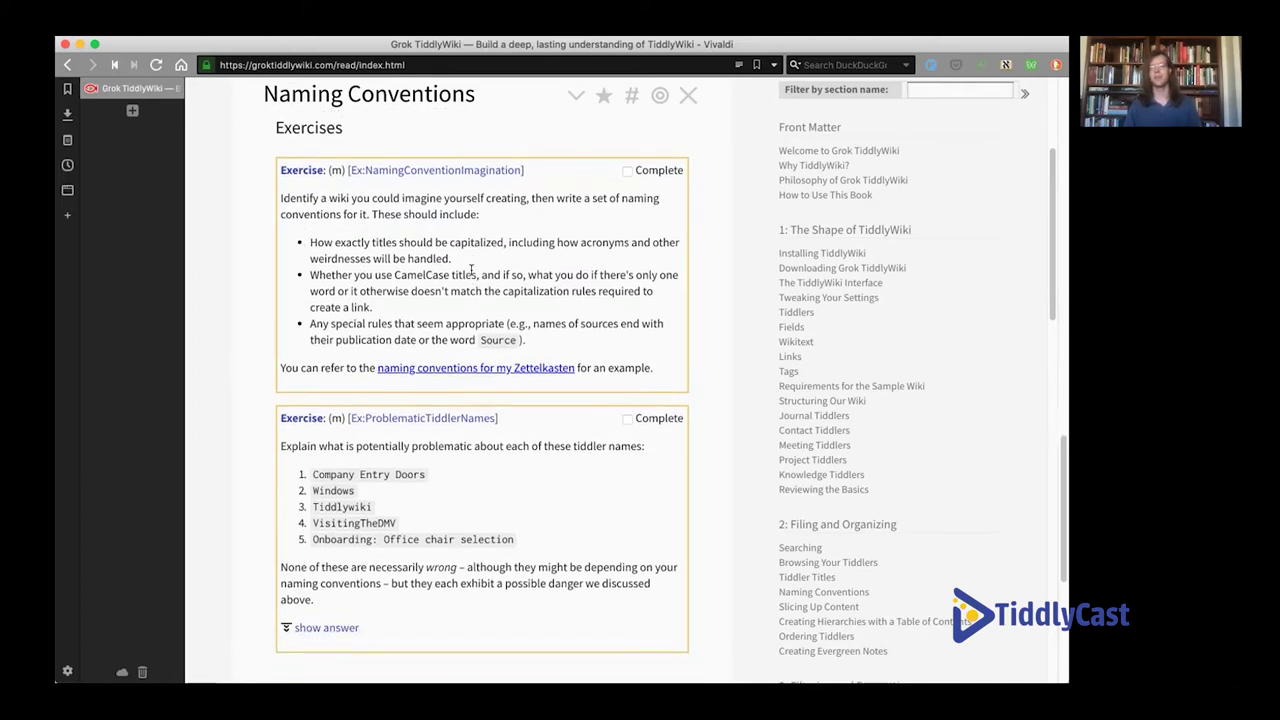
{"action": "scroll", "coordinate": [429, 559], "scroll_direction": "down", "scroll_amount": 1}
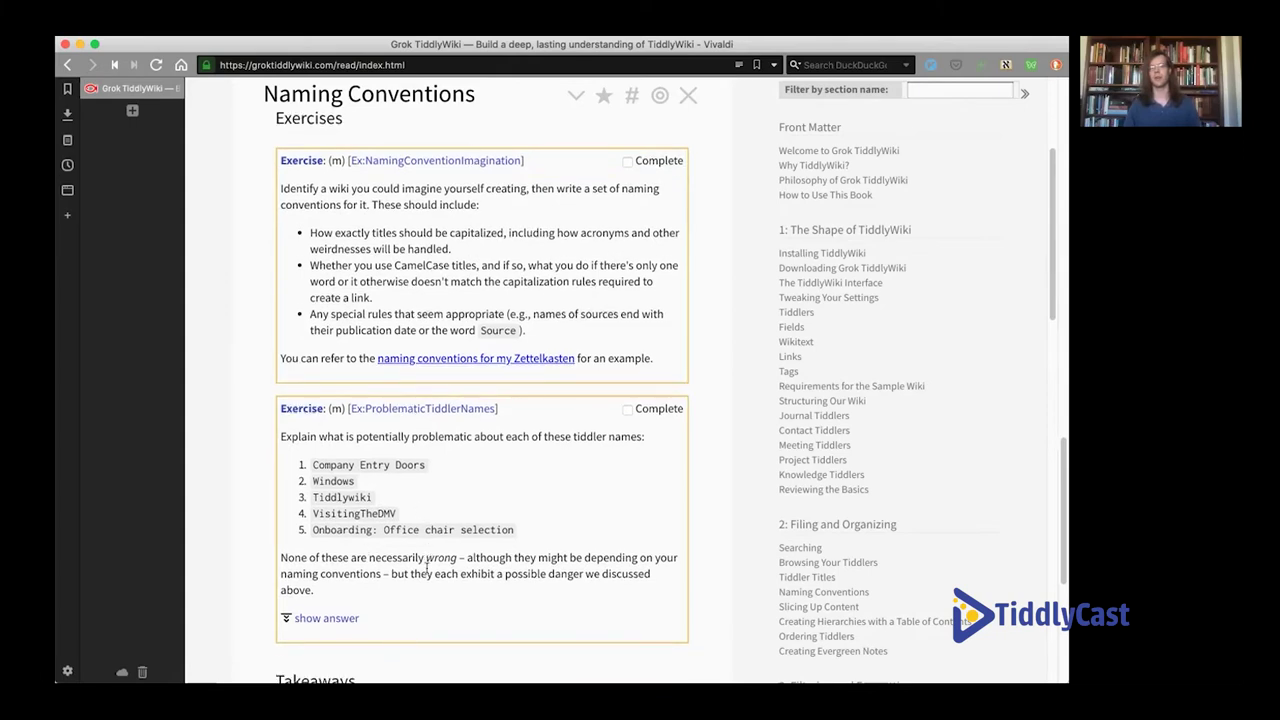
{"action": "left_click", "coordinate": [338, 630]}
{"action": "scroll", "coordinate": [401, 428], "scroll_direction": "down", "scroll_amount": 5}
{"action": "scroll", "coordinate": [401, 428], "scroll_direction": "down", "scroll_amount": 4}
{"action": "scroll", "coordinate": [330, 380], "scroll_direction": "up", "scroll_amount": 3}
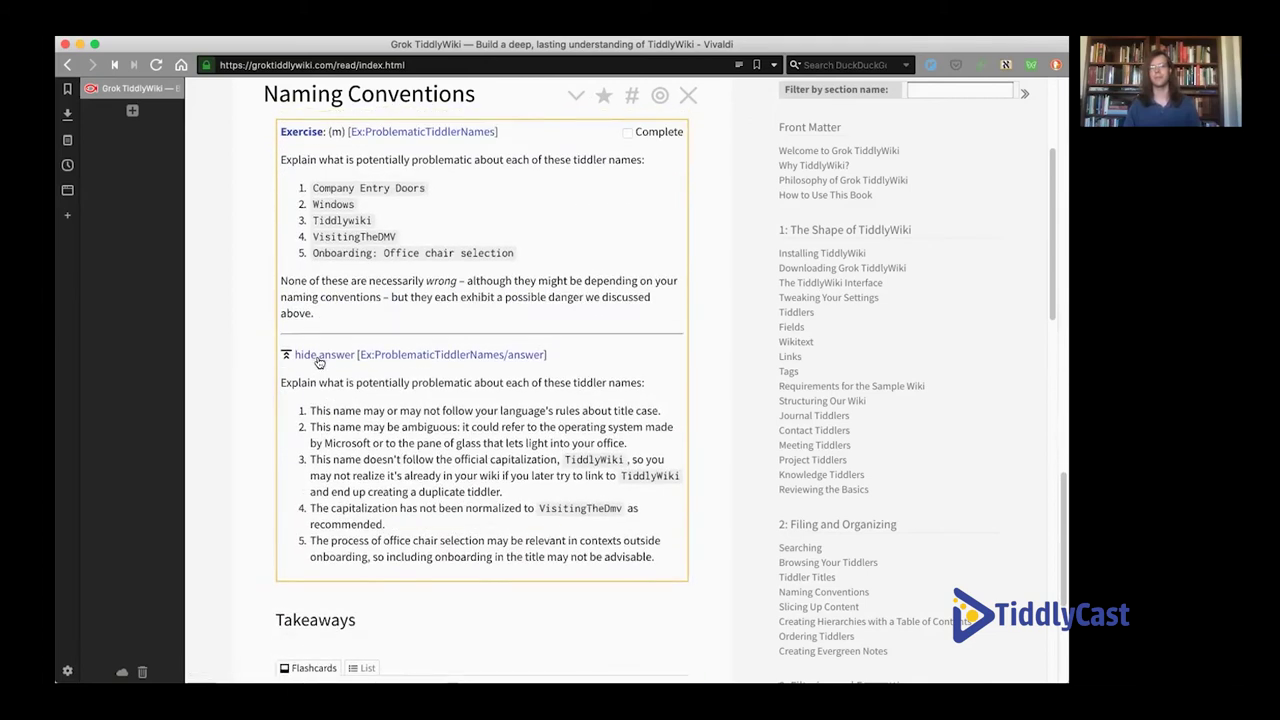
{"action": "left_click", "coordinate": [316, 357]}
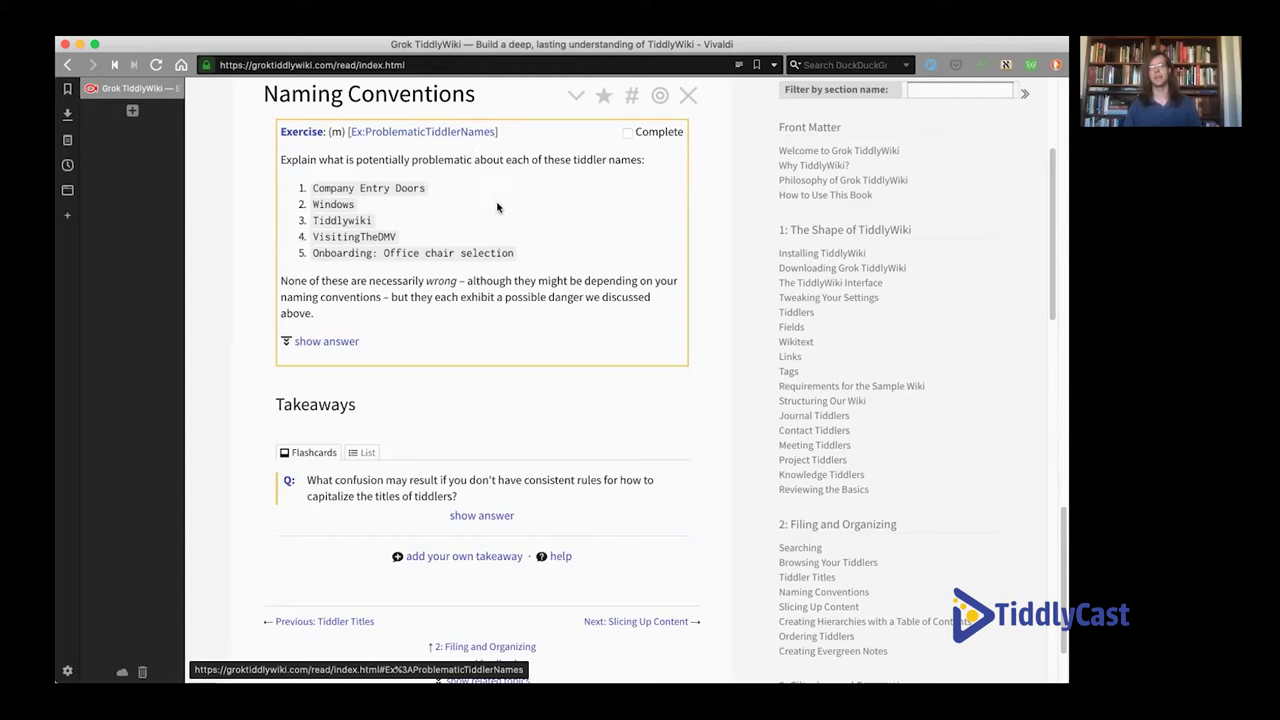
Step: Mark the Ex:NamingConventionImagination exercise in the "Naming Conventions" section as complete
{"action": "scroll", "coordinate": [499, 213], "scroll_direction": "up", "scroll_amount": 1}
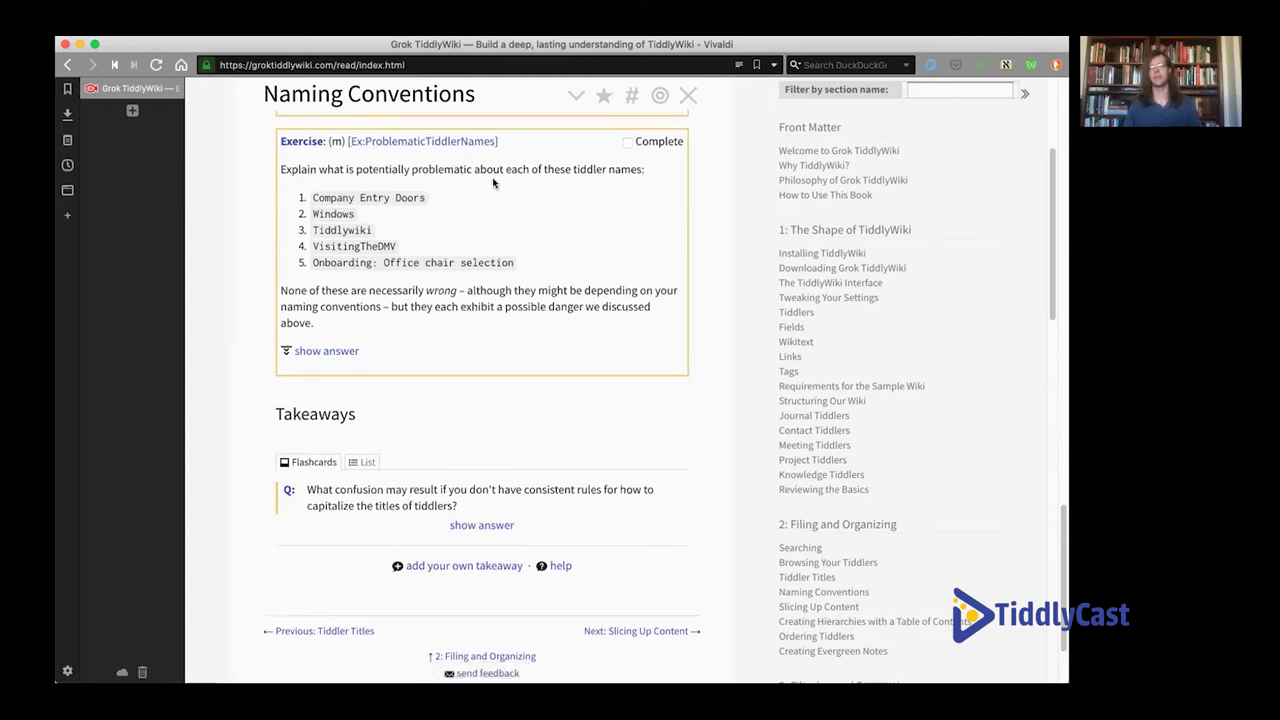
{"action": "scroll", "coordinate": [495, 193], "scroll_direction": "up", "scroll_amount": 1}
{"action": "scroll", "coordinate": [497, 237], "scroll_direction": "up", "scroll_amount": 2}
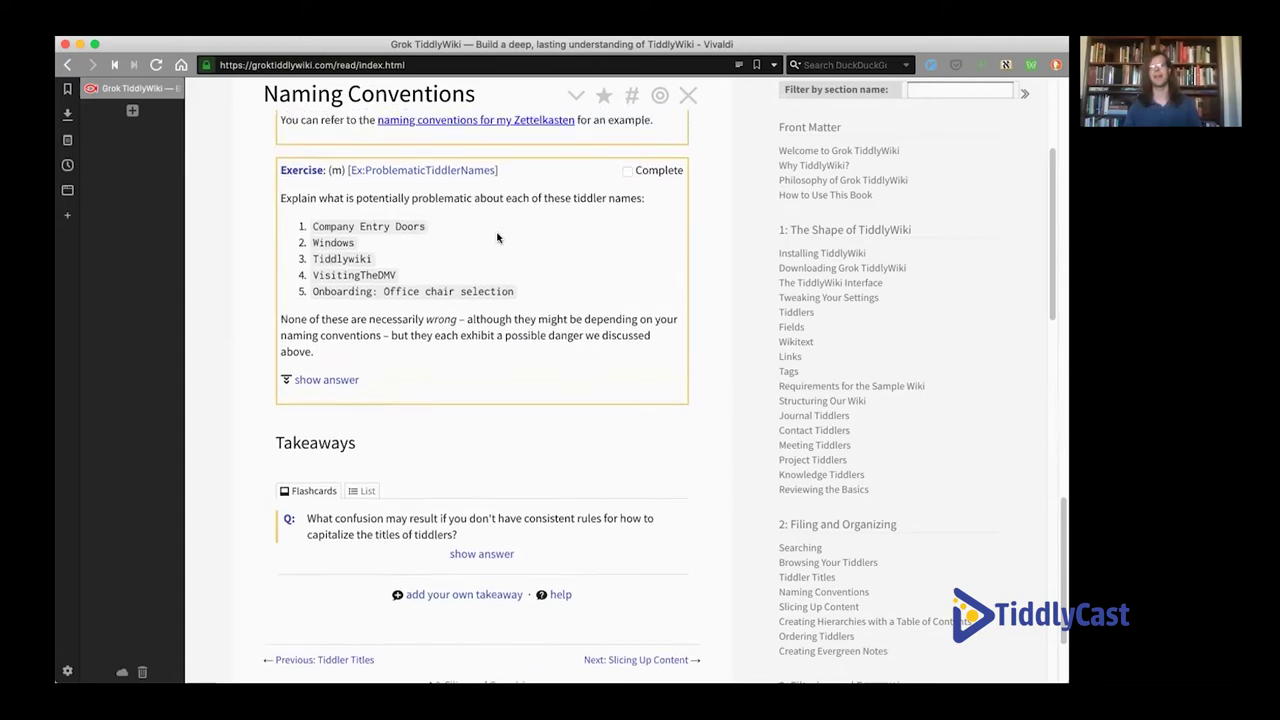
{"action": "scroll", "coordinate": [497, 237], "scroll_direction": "up", "scroll_amount": 4}
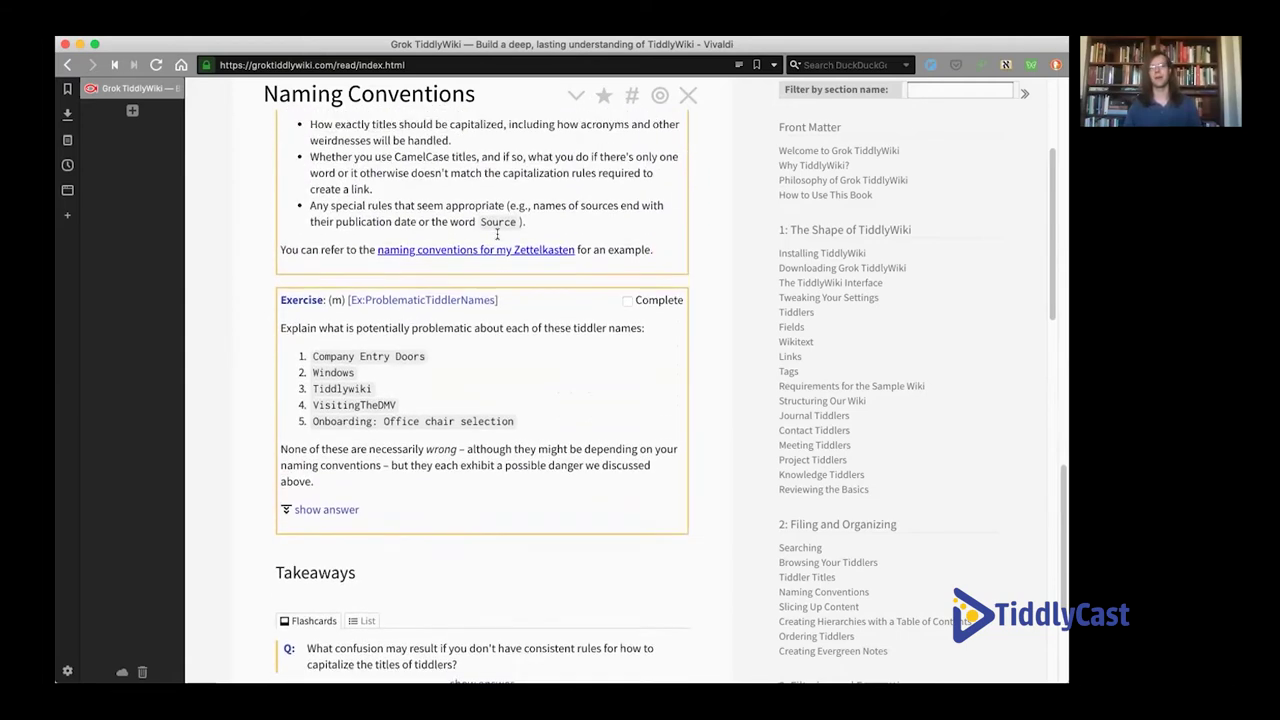
{"action": "scroll", "coordinate": [518, 270], "scroll_direction": "up", "scroll_amount": 3}
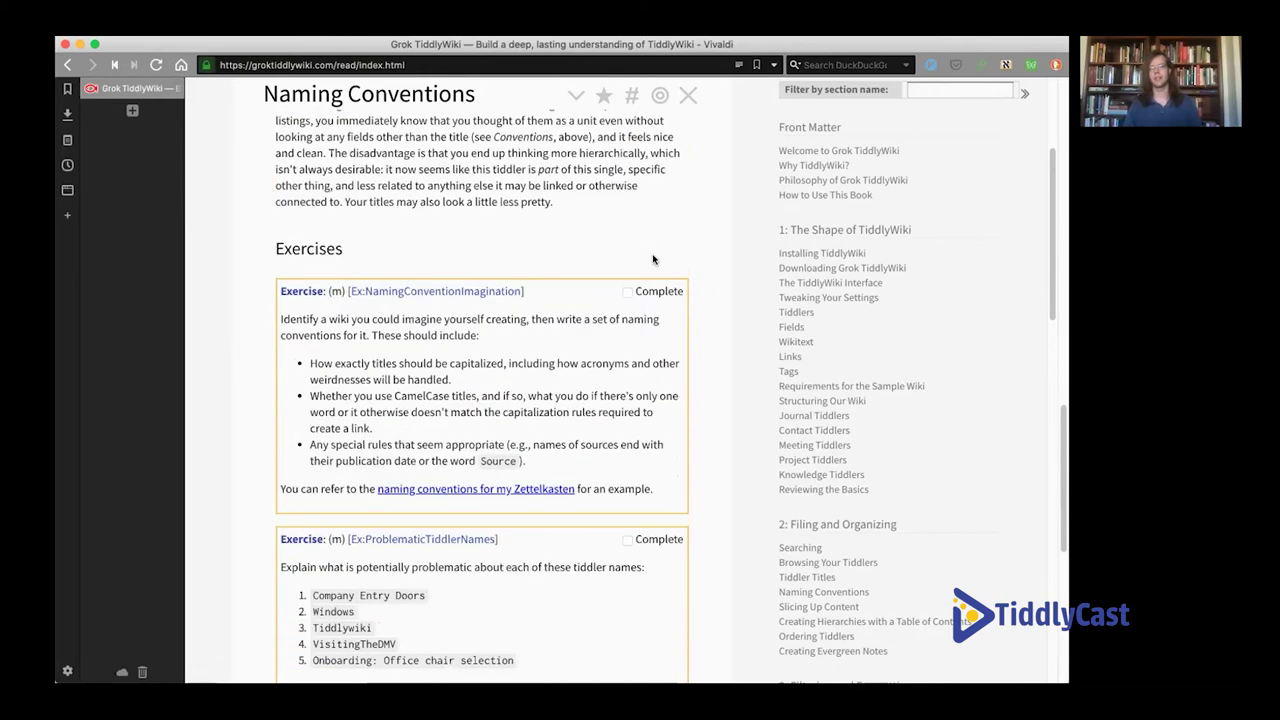
{"action": "scroll", "coordinate": [667, 265], "scroll_direction": "down", "scroll_amount": 1}
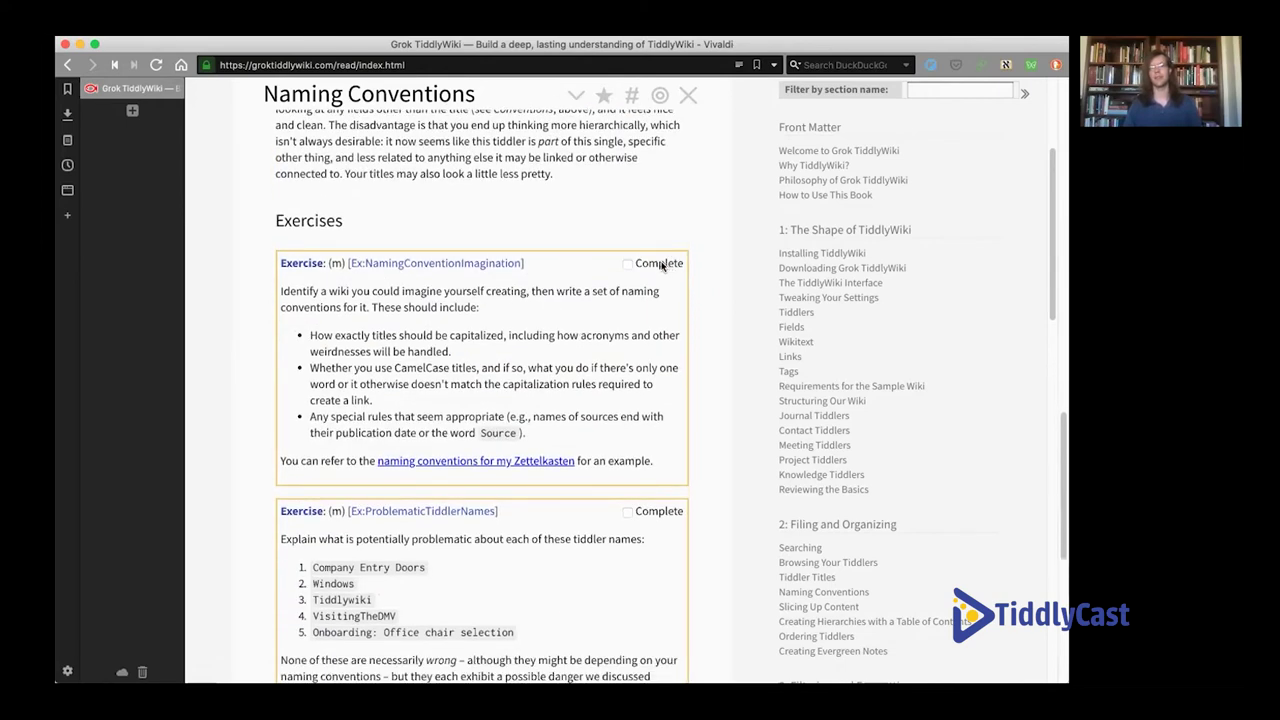
{"action": "left_click", "coordinate": [660, 267]}
Step: Open the Exercise Browser, filter it to completed exercises, and close it after viewing the list
{"action": "scroll", "coordinate": [805, 222], "scroll_direction": "up", "scroll_amount": 3}
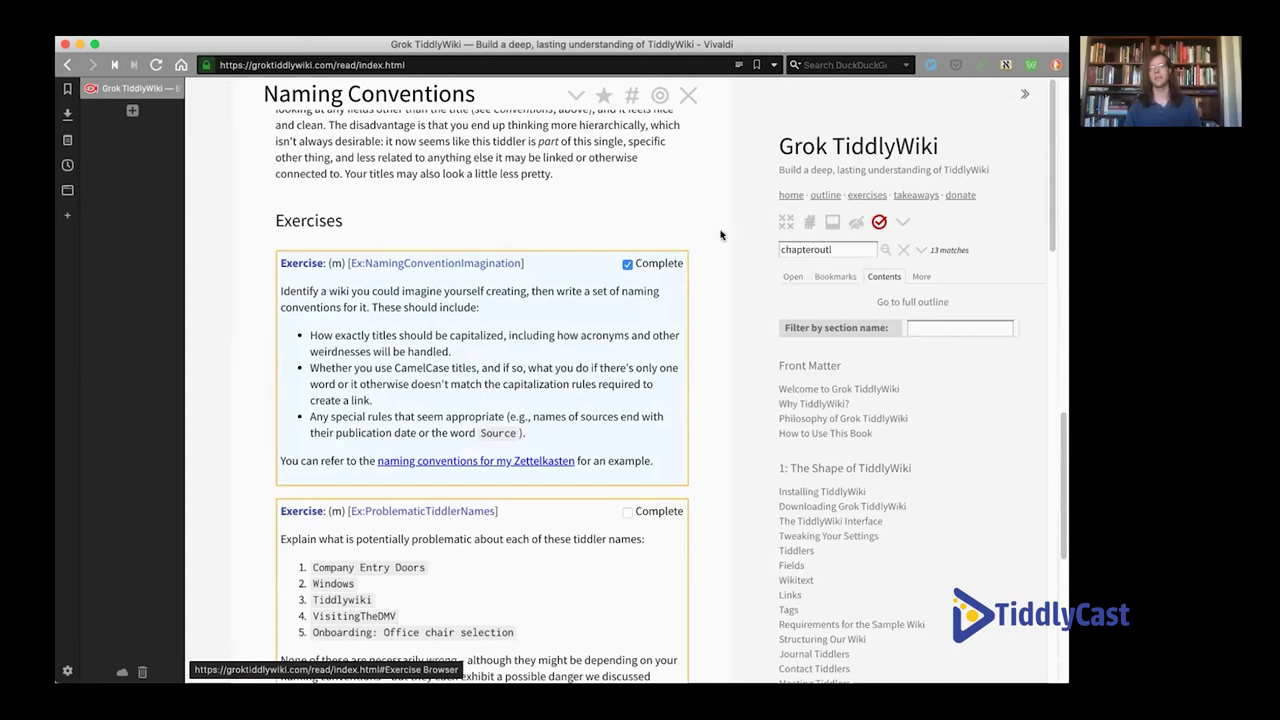
{"action": "scroll", "coordinate": [511, 257], "scroll_direction": "down", "scroll_amount": 1}
{"action": "left_click", "coordinate": [514, 258]}
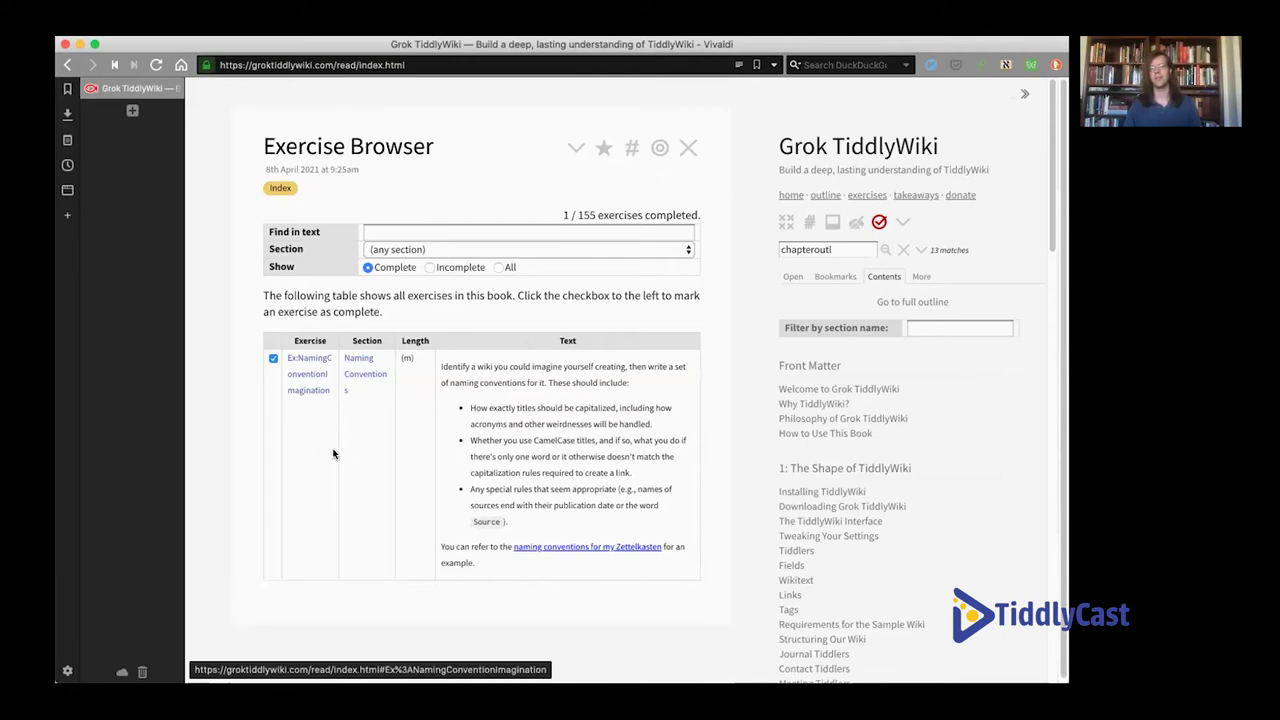
{"action": "left_click", "coordinate": [392, 267]}
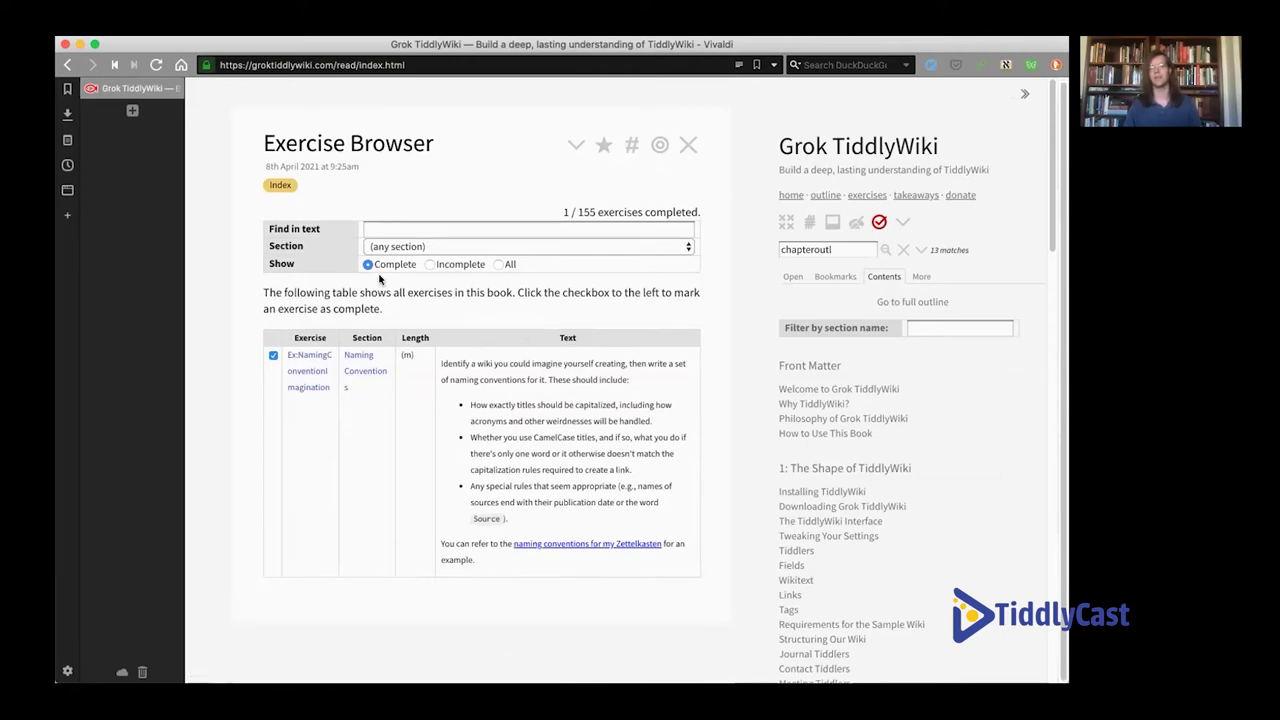
{"action": "left_click", "coordinate": [686, 147]}
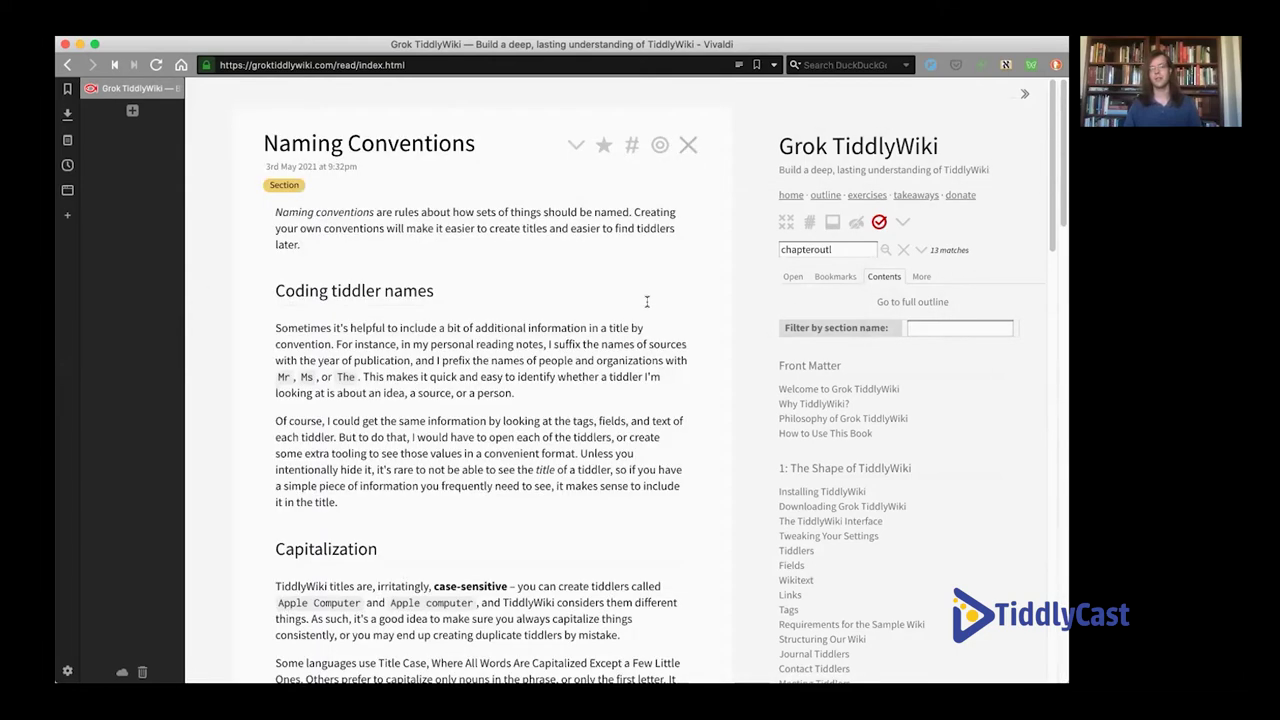
Step: Look through the "Tiddlers" section, from its introduction down to the Takeaways flashcards at its end
{"action": "scroll", "coordinate": [537, 352], "scroll_direction": "down", "scroll_amount": 20}
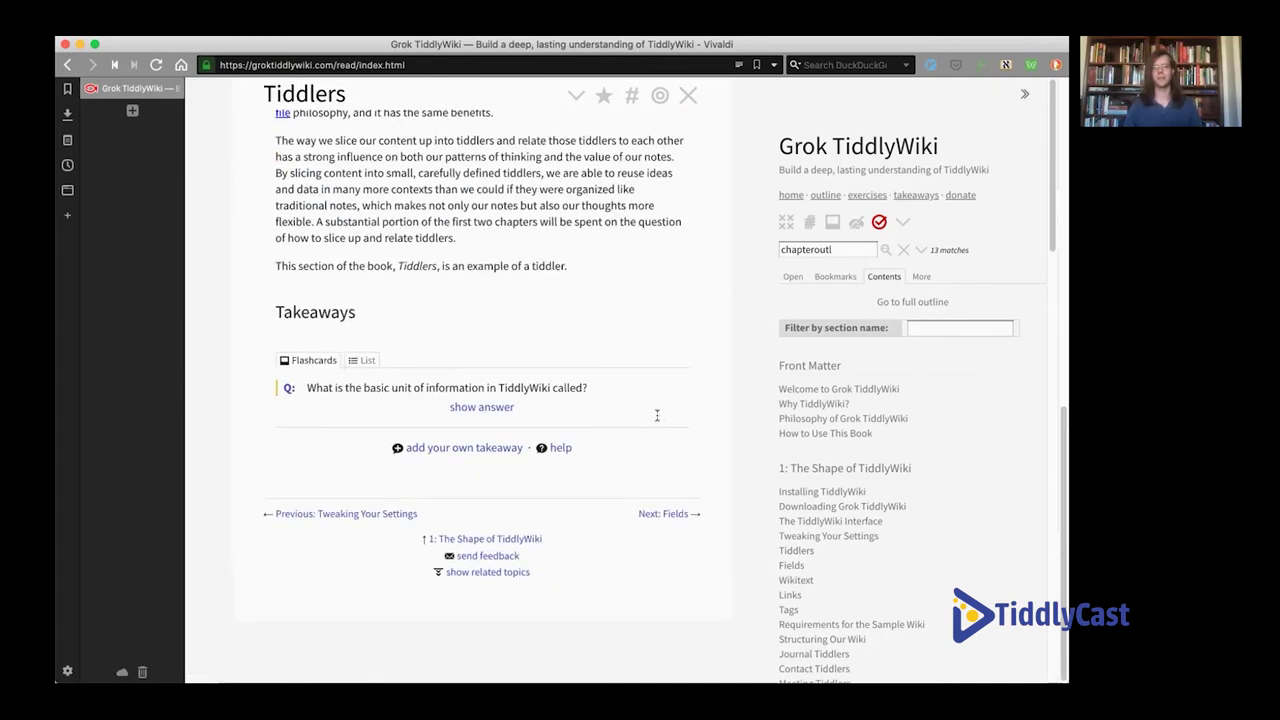
{"action": "scroll", "coordinate": [499, 301], "scroll_direction": "up", "scroll_amount": 3}
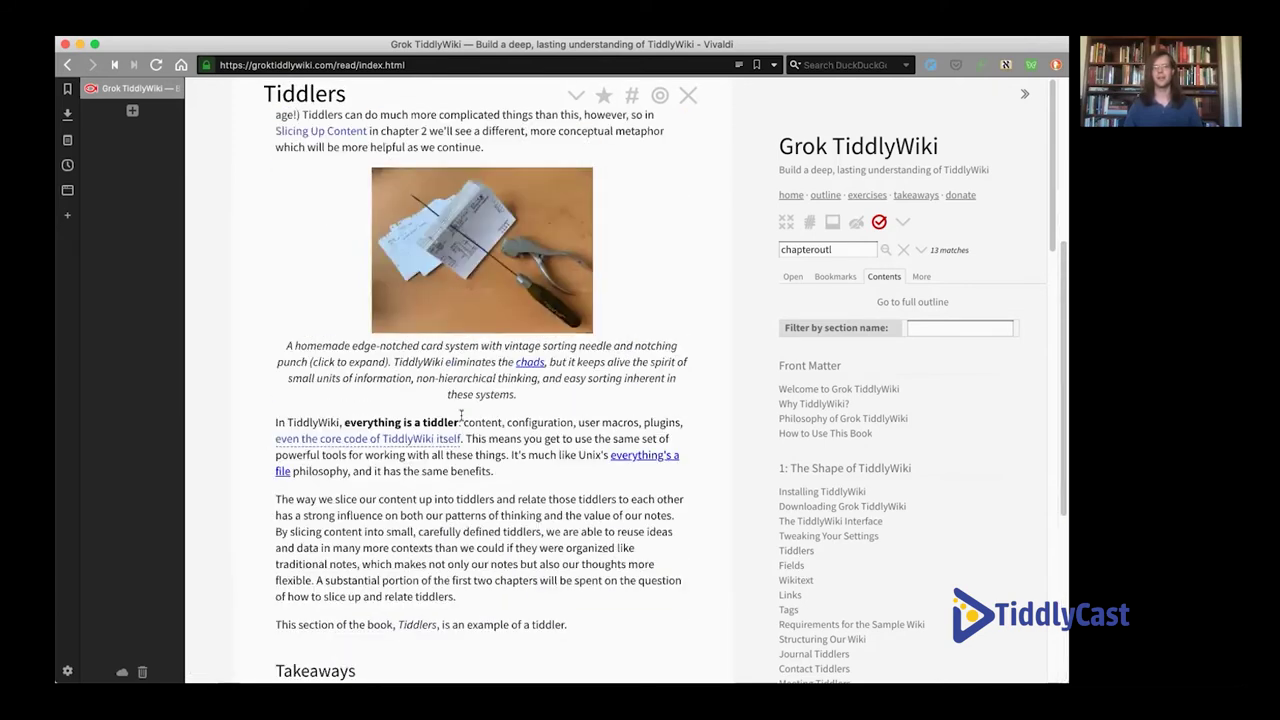
{"action": "scroll", "coordinate": [452, 280], "scroll_direction": "up", "scroll_amount": 5}
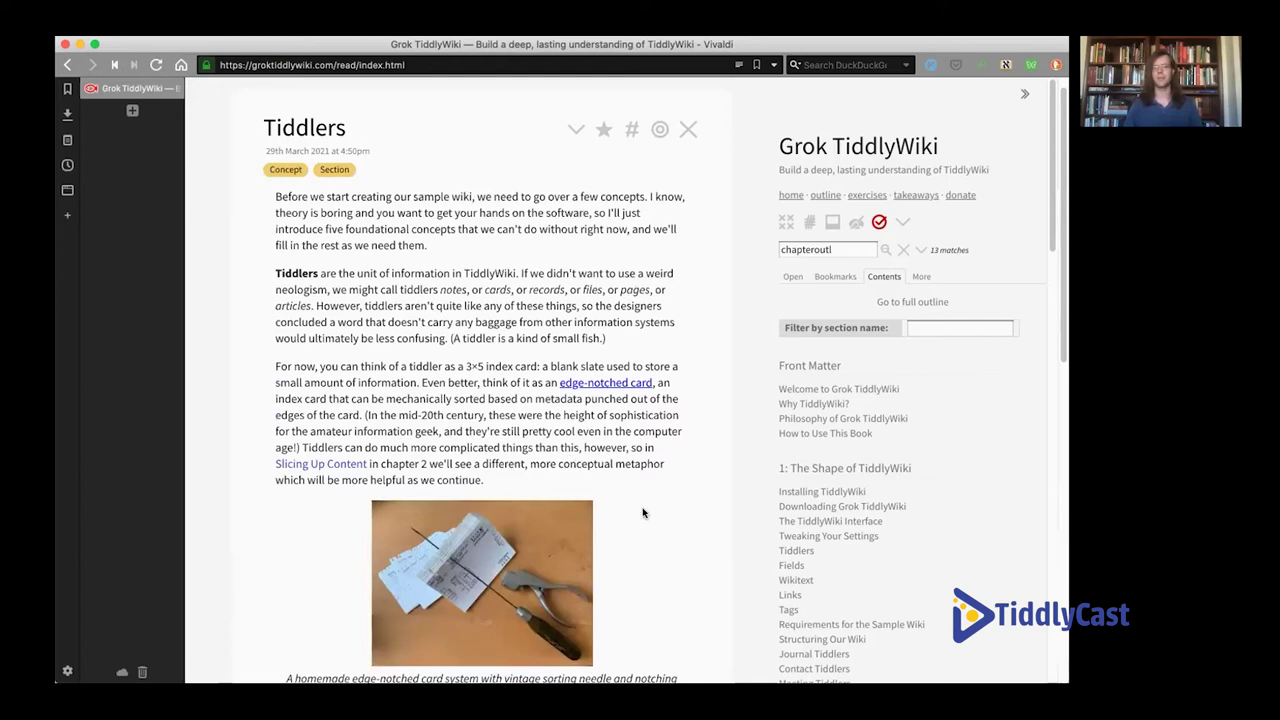
{"action": "scroll", "coordinate": [638, 507], "scroll_direction": "down", "scroll_amount": 4}
{"action": "scroll", "coordinate": [636, 507], "scroll_direction": "down", "scroll_amount": 6}
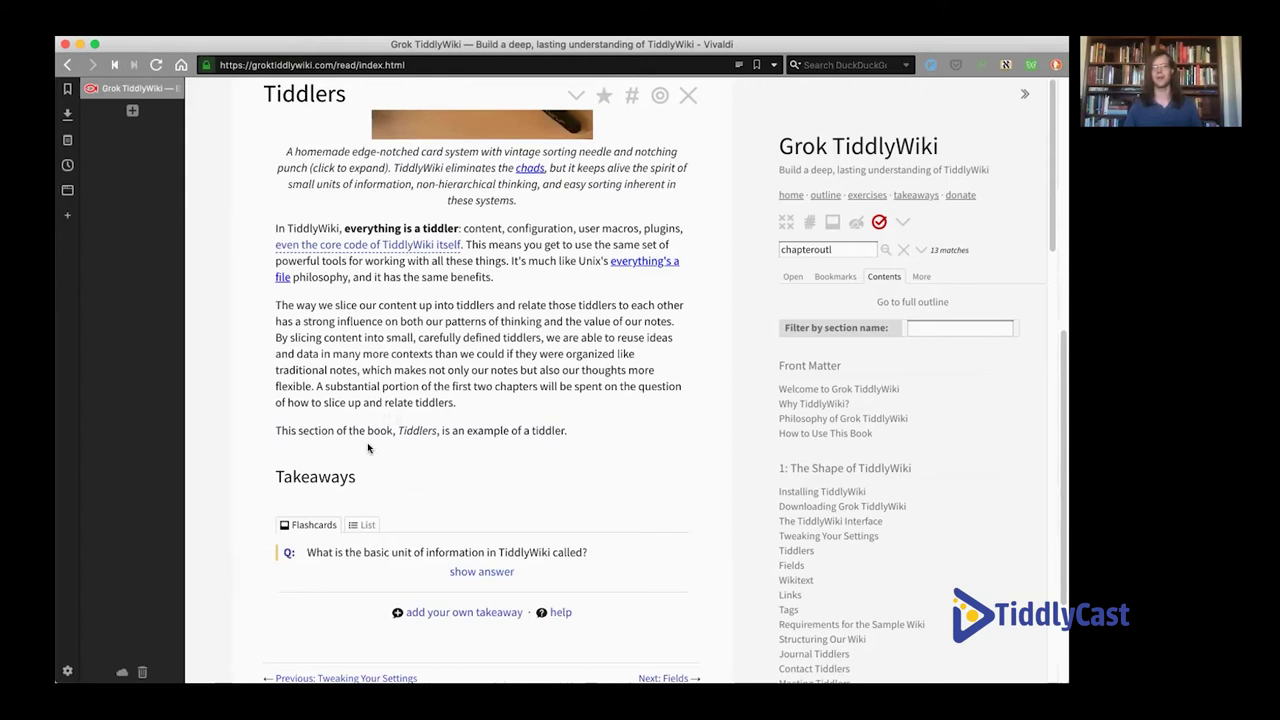
{"action": "scroll", "coordinate": [374, 455], "scroll_direction": "down", "scroll_amount": 1}
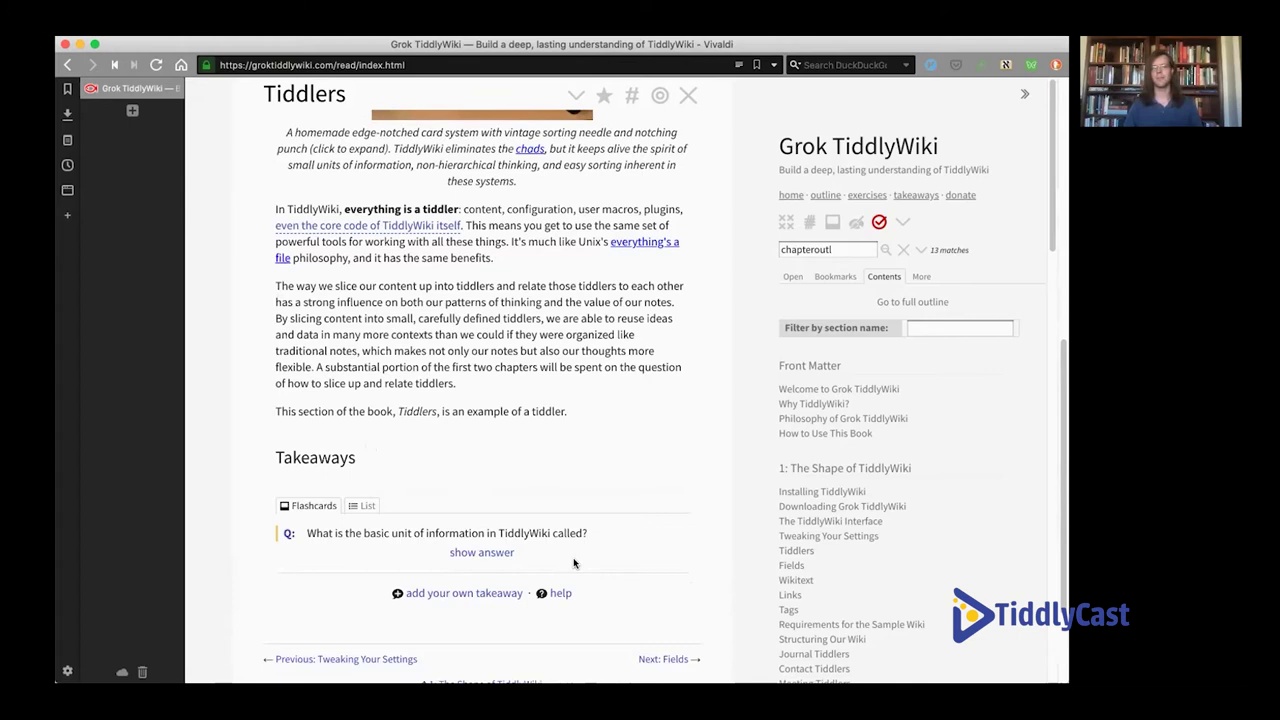
{"action": "scroll", "coordinate": [560, 560], "scroll_direction": "down", "scroll_amount": 1}
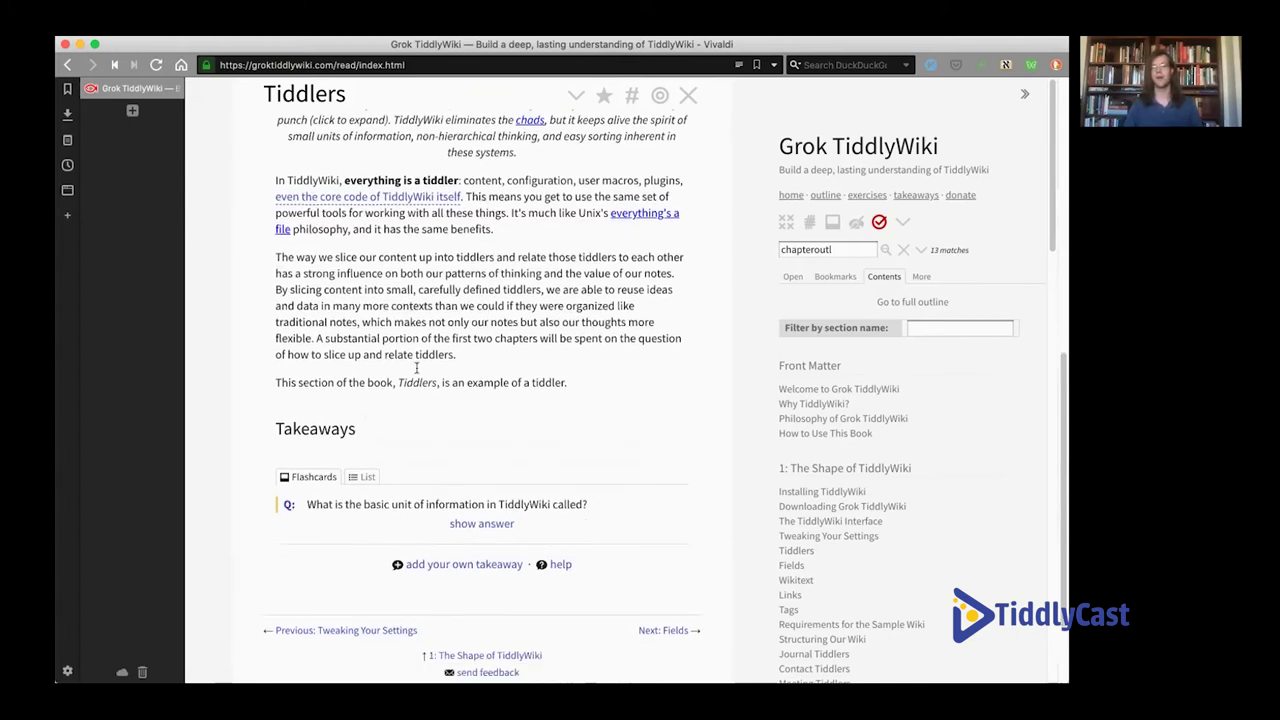
Step: Review the three takeaway flashcards of the "Tiddlers" section, marking the first two as remembered and the third as forgotten
{"action": "left_click", "coordinate": [494, 525]}
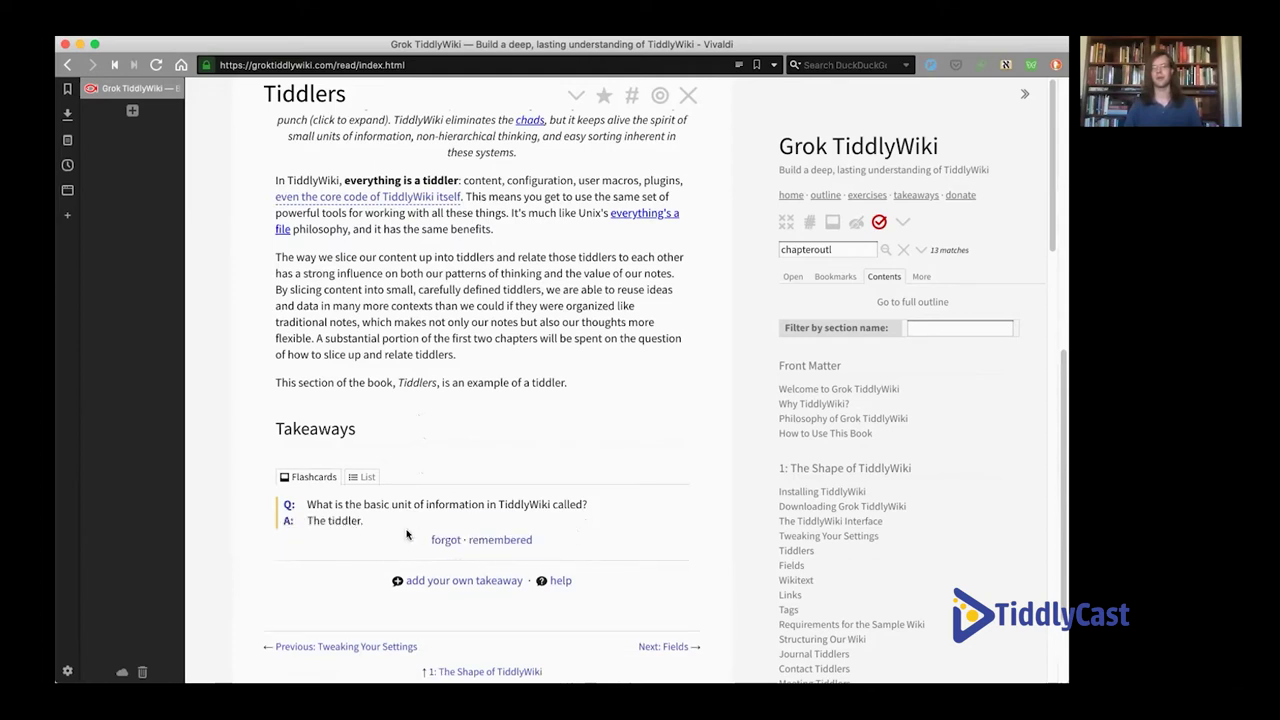
{"action": "left_click", "coordinate": [502, 540]}
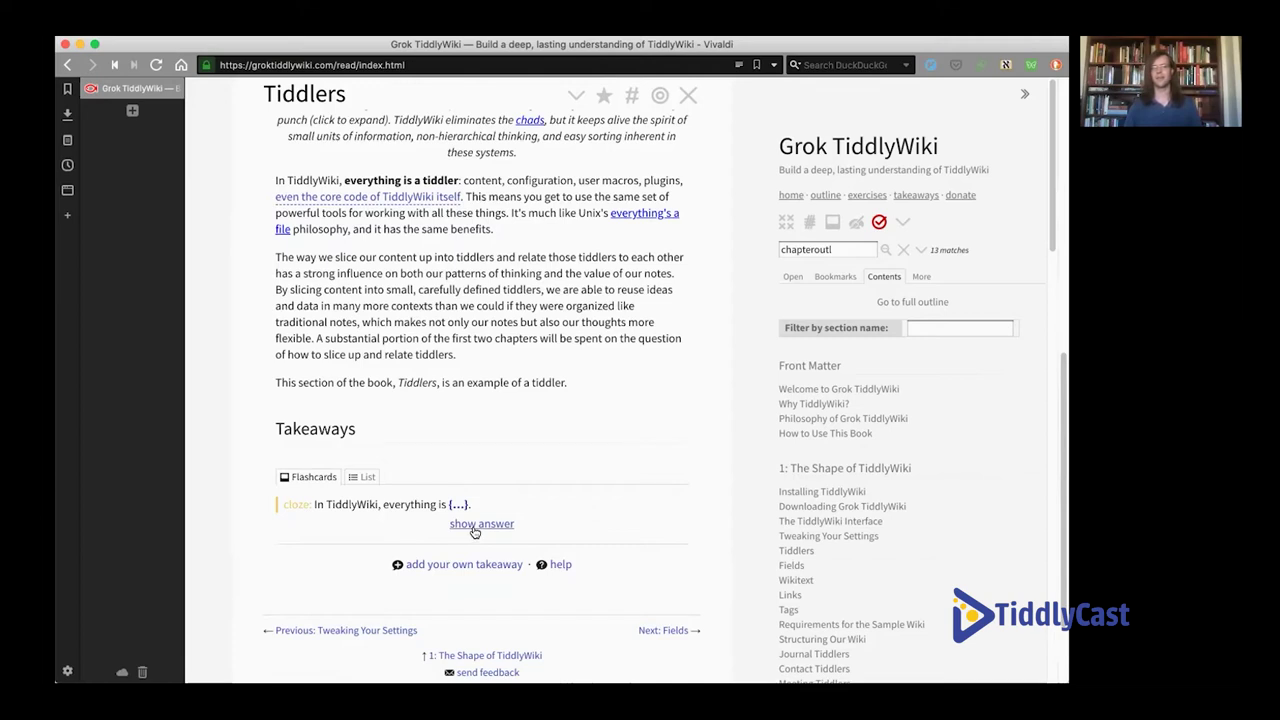
{"action": "left_click_drag", "start_coordinate": [337, 180], "coordinate": [486, 180]}
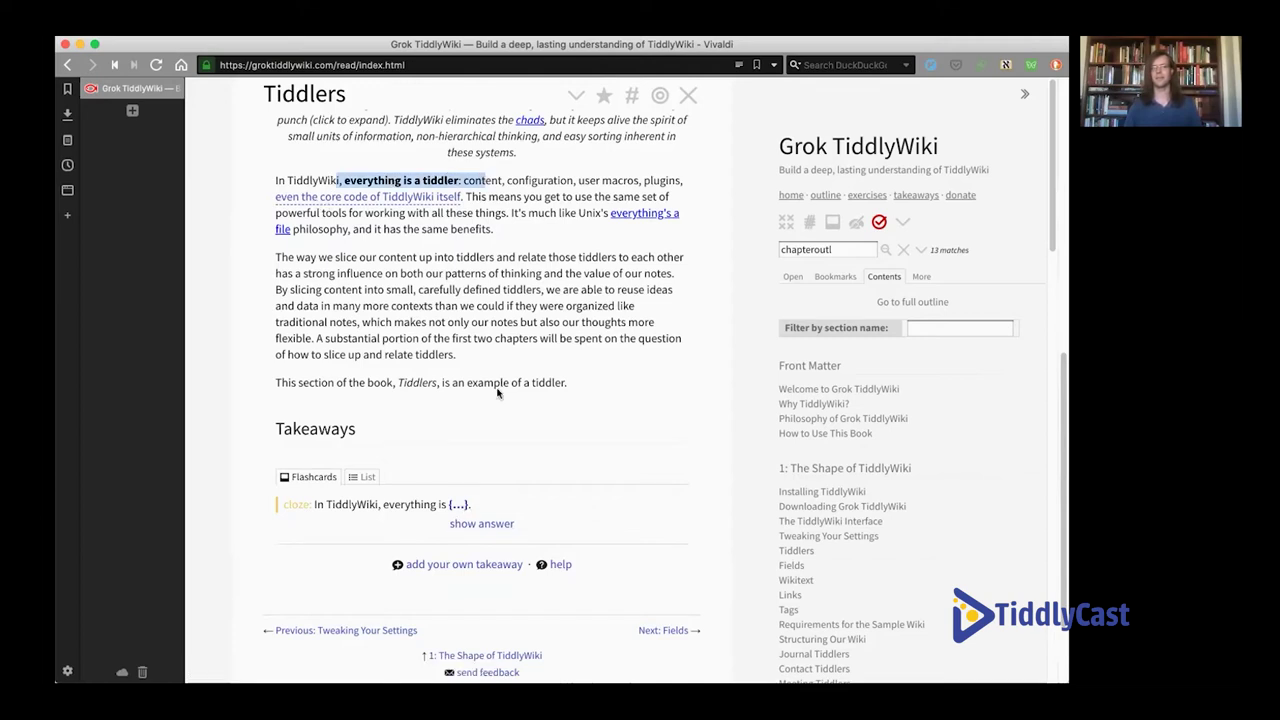
{"action": "left_click", "coordinate": [490, 523]}
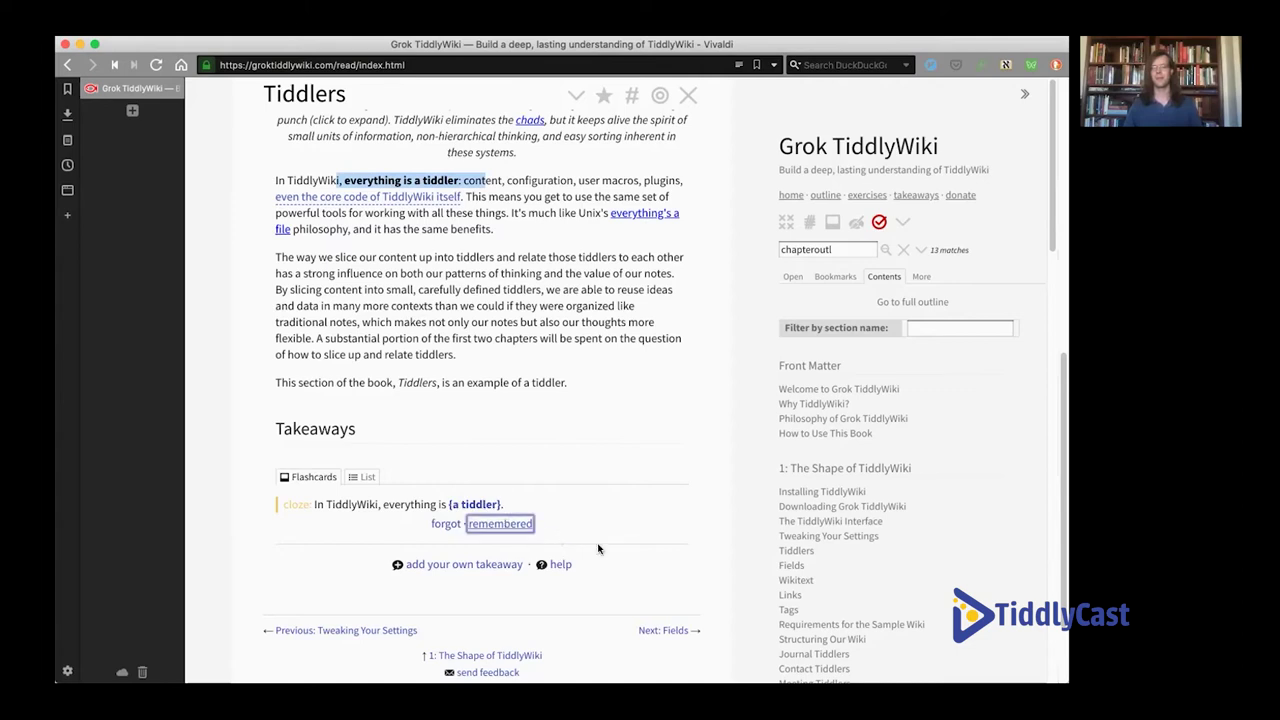
{"action": "left_click", "coordinate": [522, 527]}
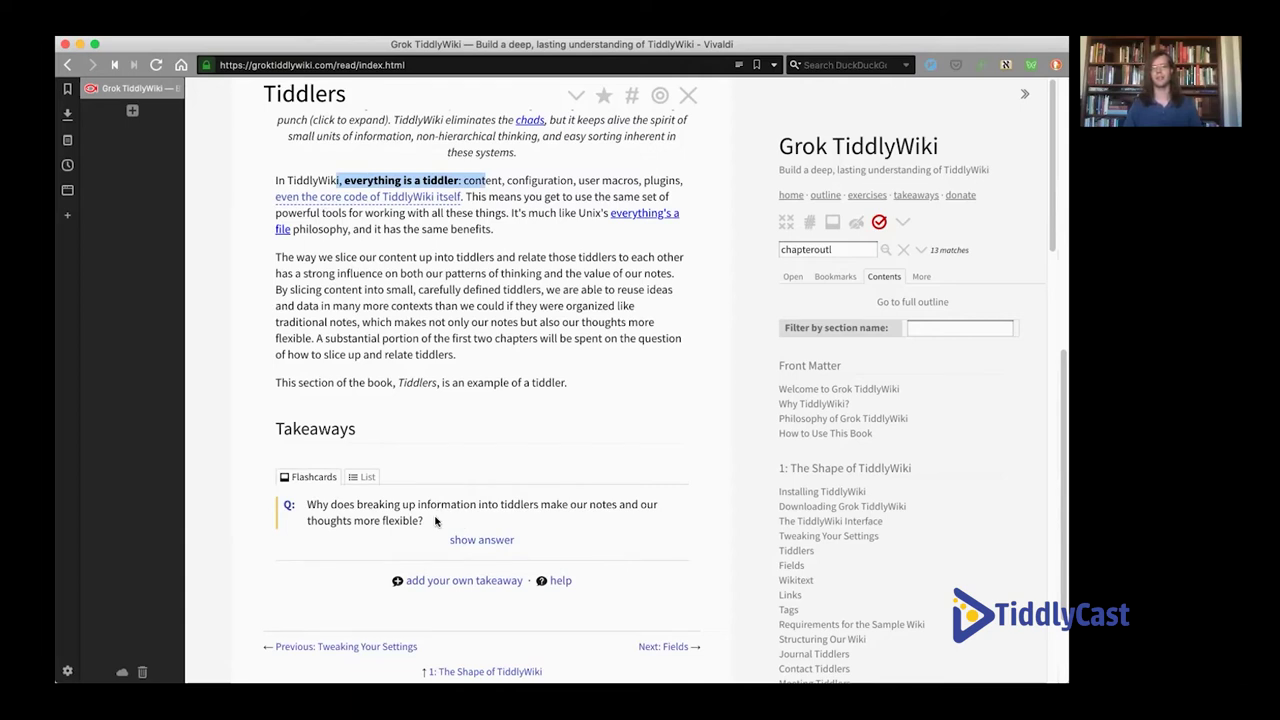
{"action": "left_click", "coordinate": [498, 539]}
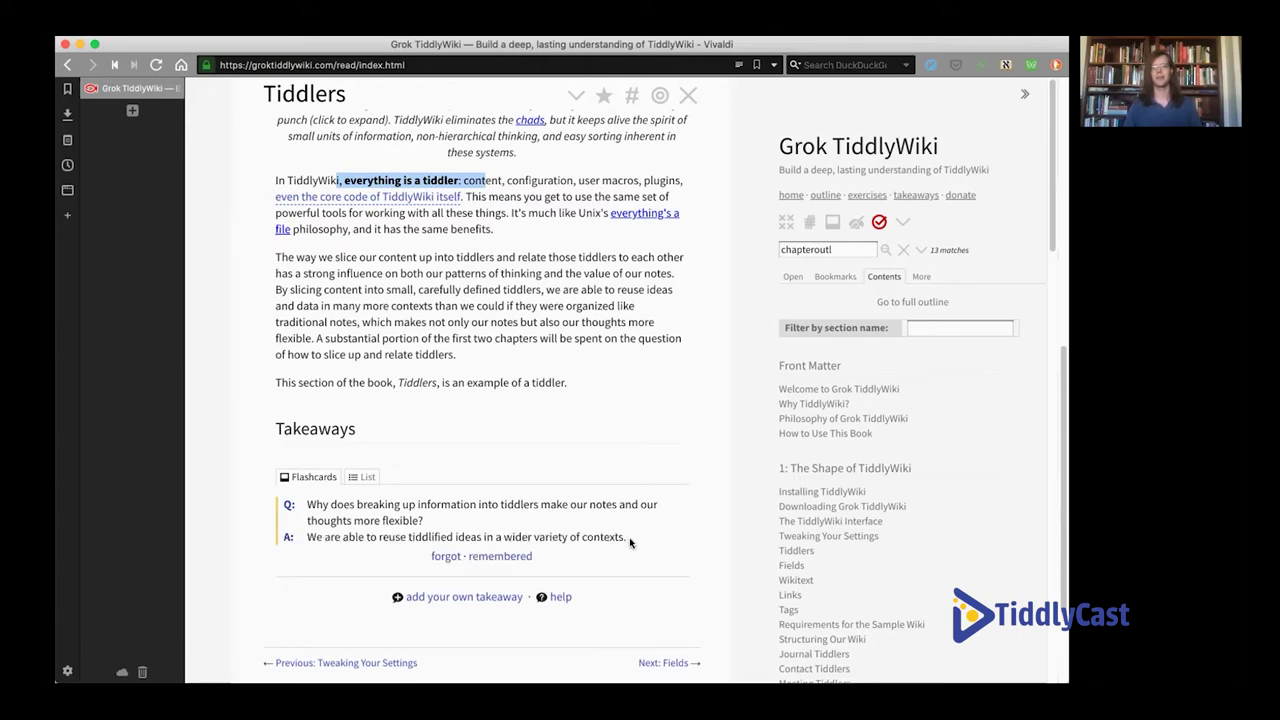
{"action": "left_click", "coordinate": [444, 557]}
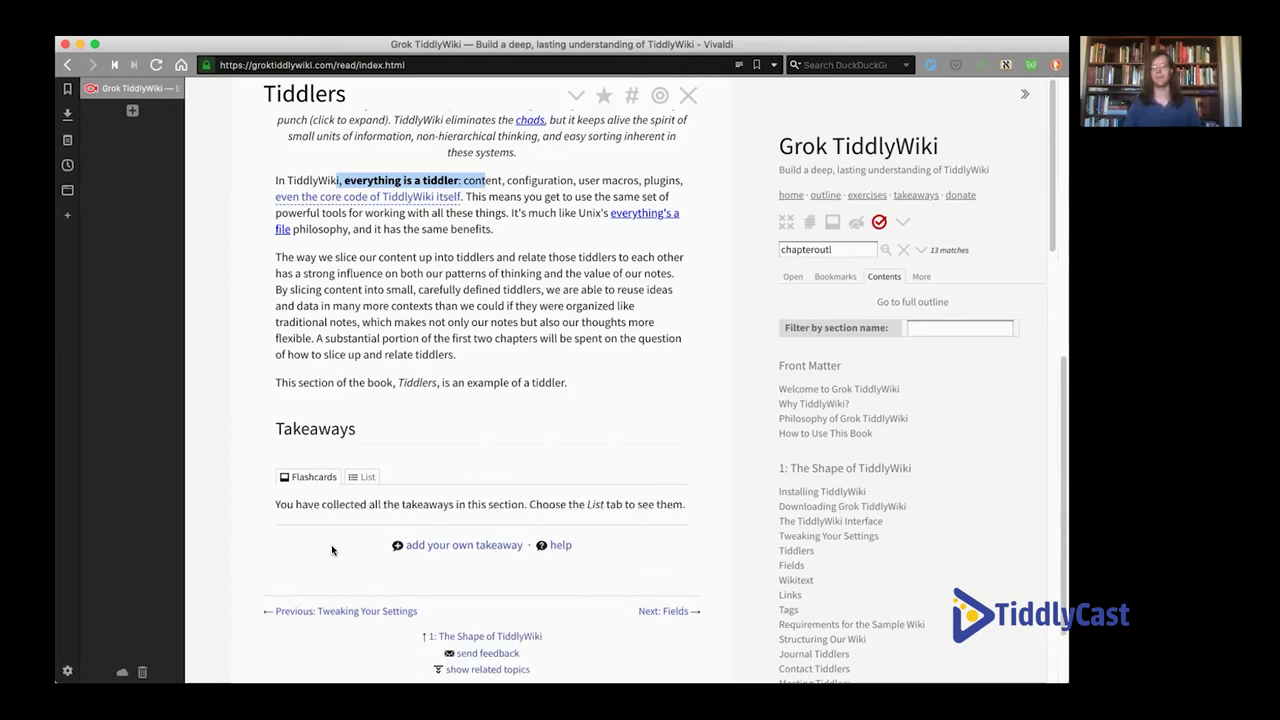
Step: Display the section's takeaways as a list and highlight the next review dates of the first and third cards
{"action": "left_click", "coordinate": [366, 478]}
{"action": "scroll", "coordinate": [375, 470], "scroll_direction": "down", "scroll_amount": 1}
{"action": "left_click_drag", "start_coordinate": [377, 472], "coordinate": [432, 473]}
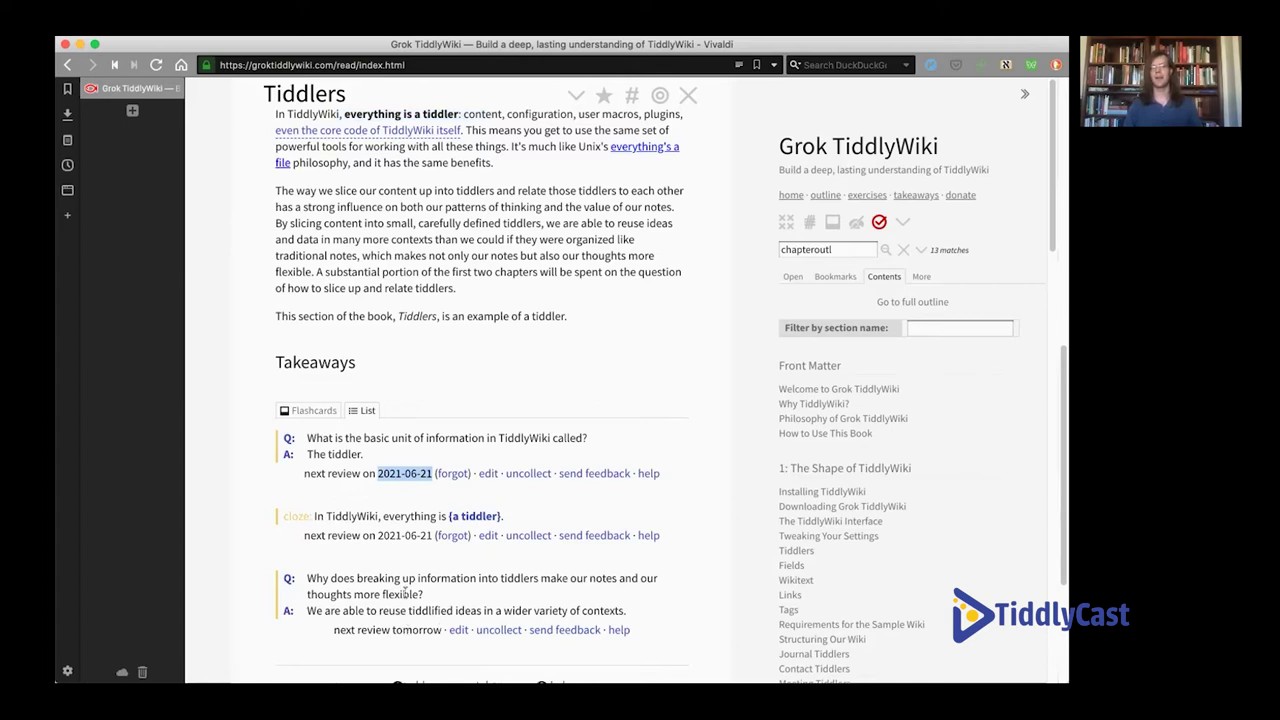
{"action": "scroll", "coordinate": [408, 630], "scroll_direction": "down", "scroll_amount": 1}
{"action": "double_click", "coordinate": [442, 601]}
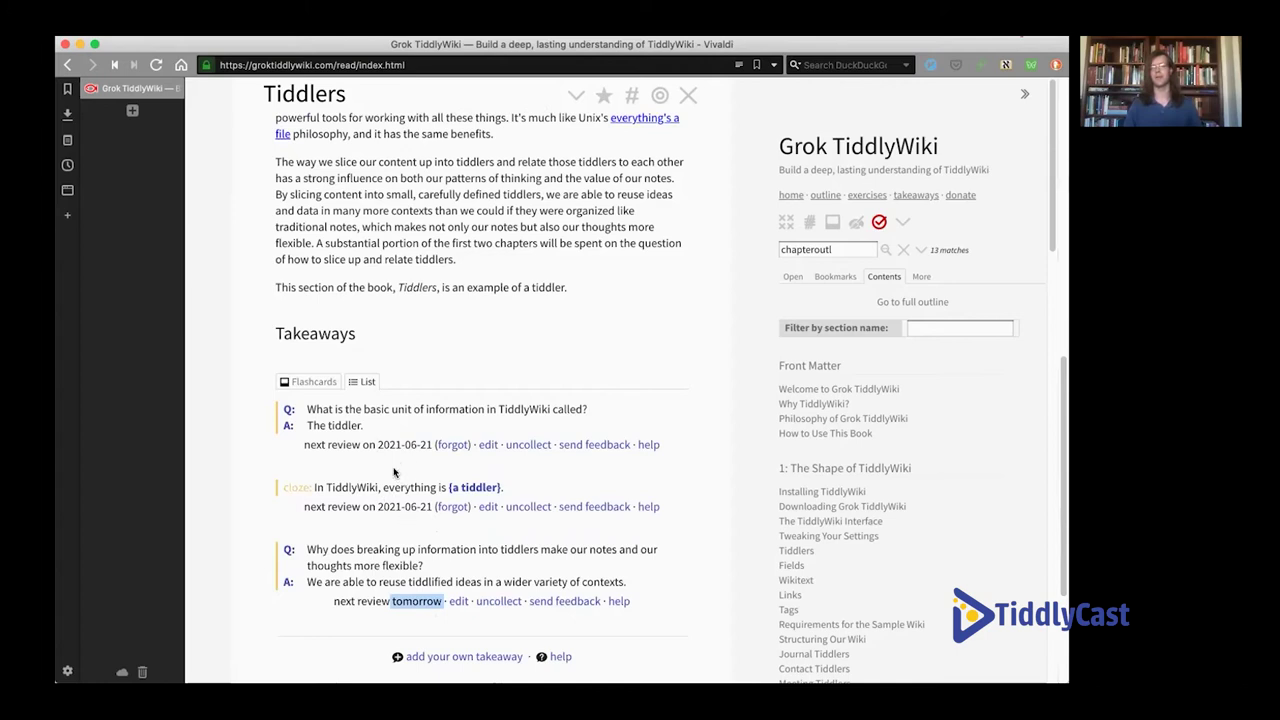
{"action": "scroll", "coordinate": [397, 487], "scroll_direction": "down", "scroll_amount": 2}
{"action": "scroll", "coordinate": [569, 413], "scroll_direction": "up", "scroll_amount": 4}
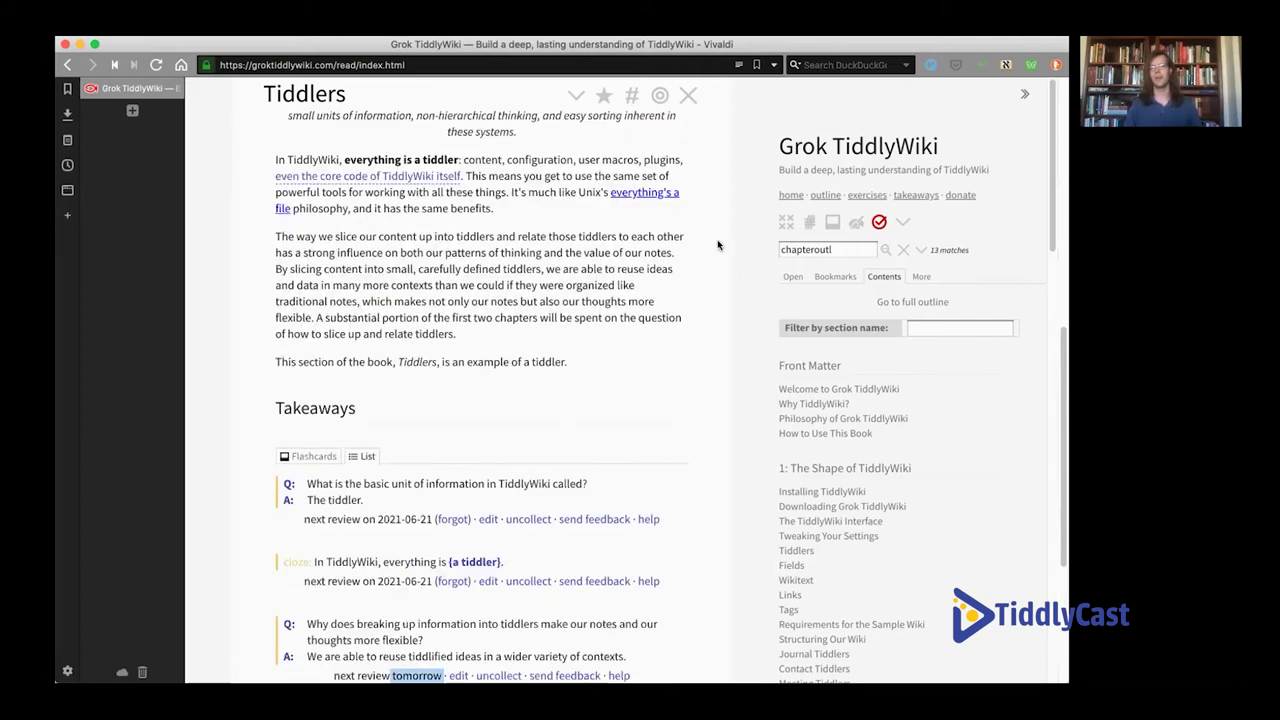
{"action": "scroll", "coordinate": [720, 247], "scroll_direction": "up", "scroll_amount": 10}
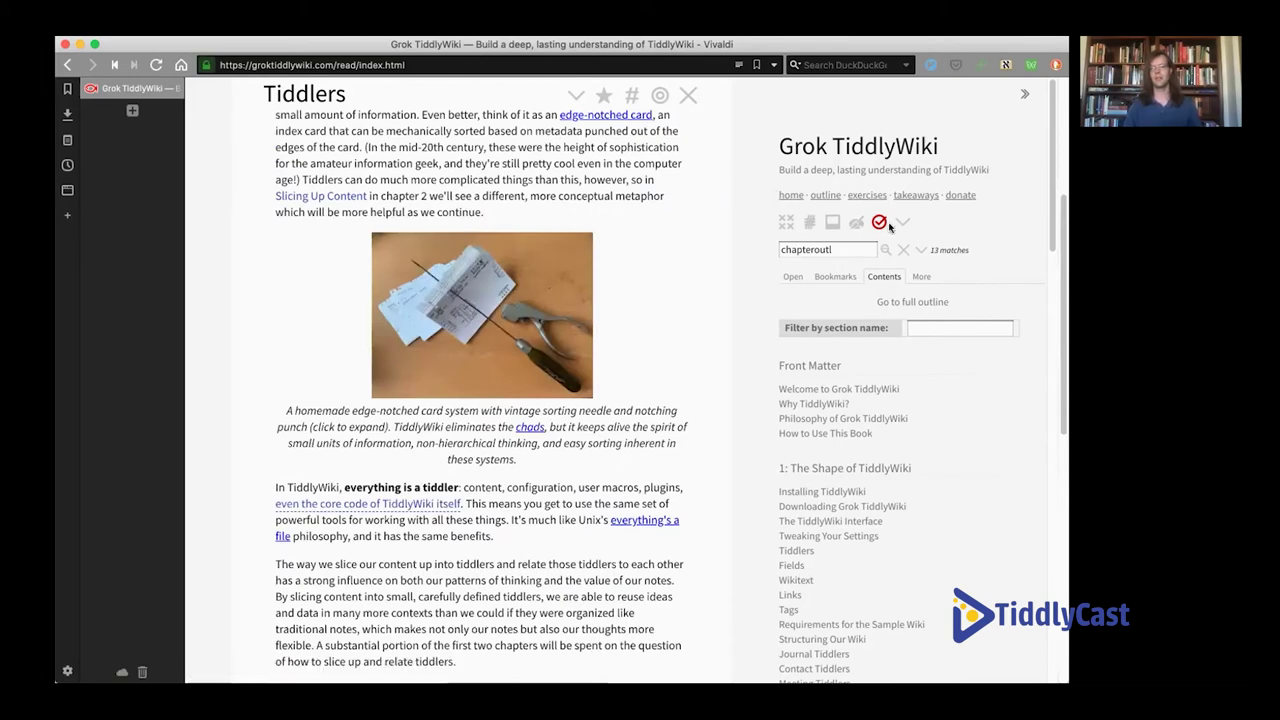
Step: Open the wiki's control panel and go through its settings down to the TakeAway section
{"action": "left_click", "coordinate": [903, 221]}
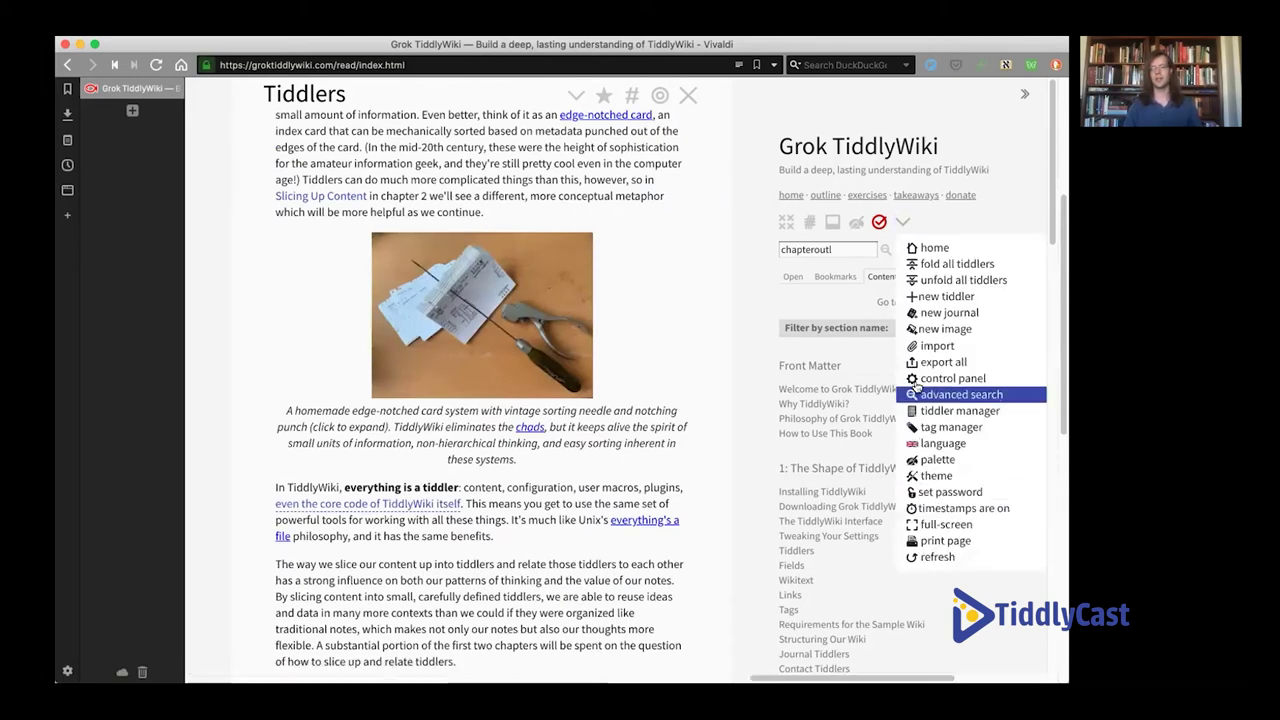
{"action": "key", "text": "Up"}
{"action": "key", "text": "Return"}
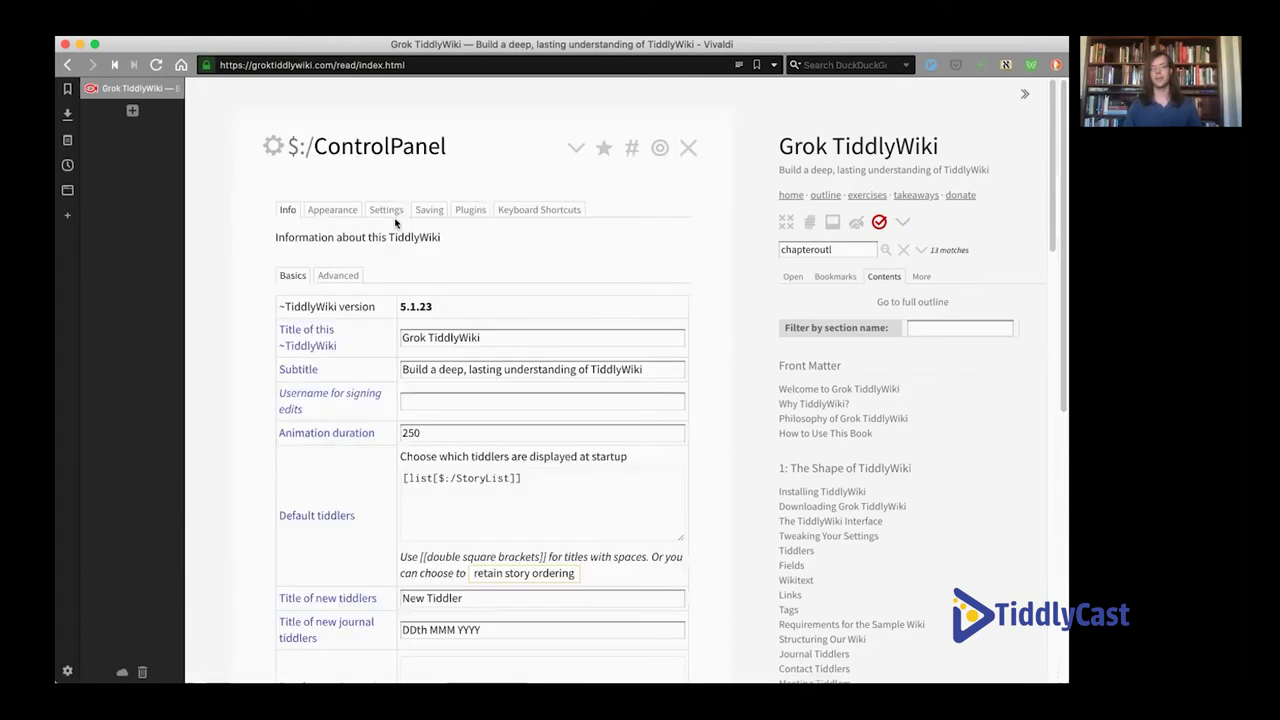
{"action": "left_click", "coordinate": [386, 209]}
{"action": "scroll", "coordinate": [395, 390], "scroll_direction": "down", "scroll_amount": 10}
{"action": "scroll", "coordinate": [395, 390], "scroll_direction": "down", "scroll_amount": 15}
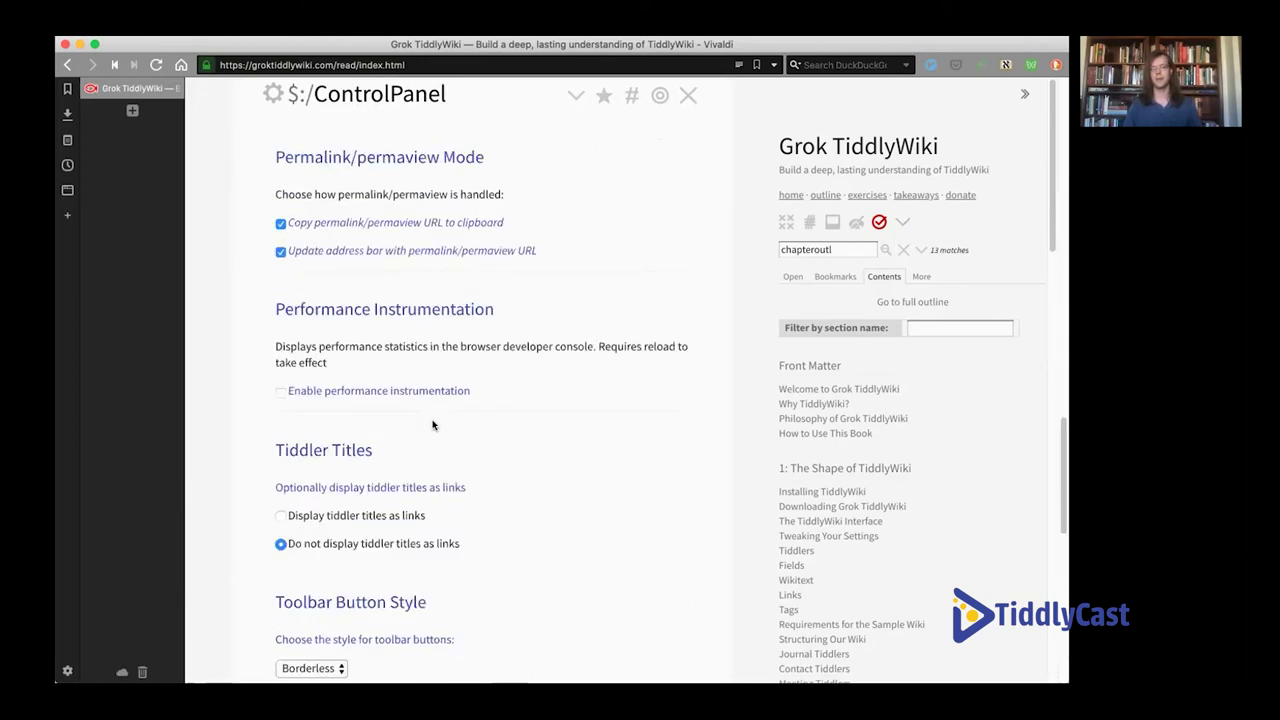
Step: Show the TakeAway bulk update settings and expand the actions under the backup acknowledgement
{"action": "left_click", "coordinate": [437, 420]}
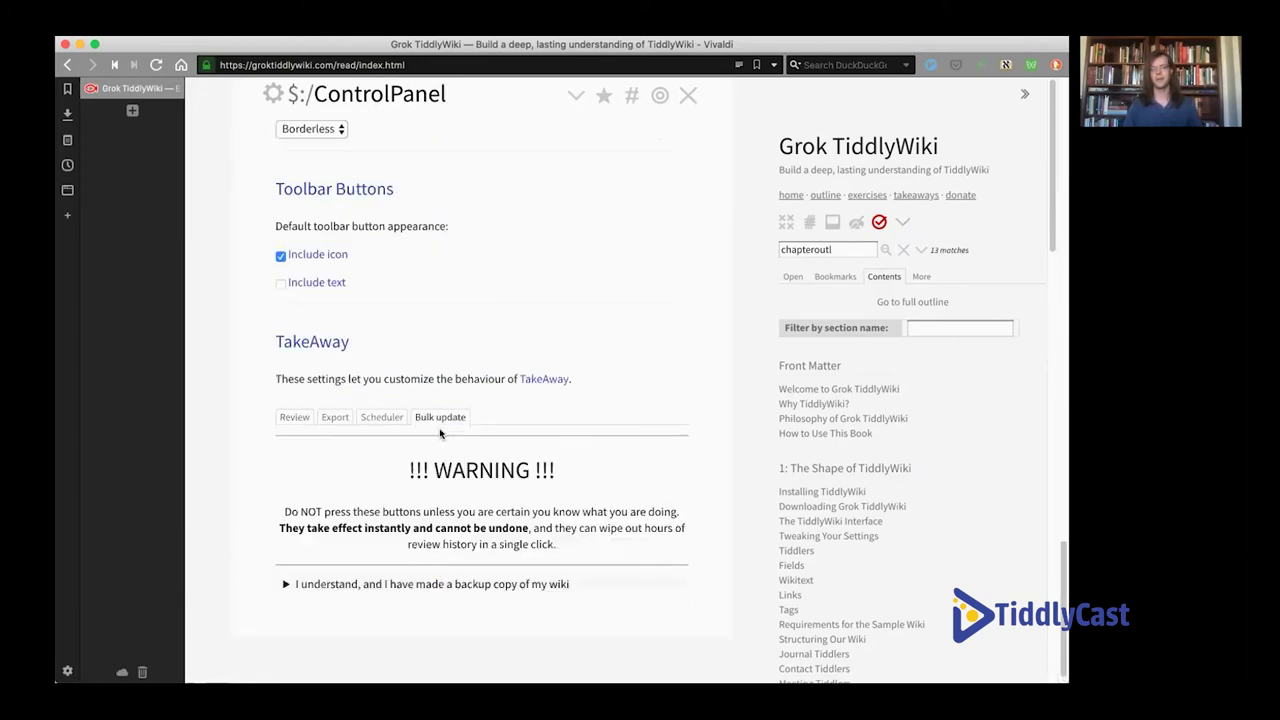
{"action": "left_click", "coordinate": [480, 588]}
{"action": "scroll", "coordinate": [458, 616], "scroll_direction": "down", "scroll_amount": 2}
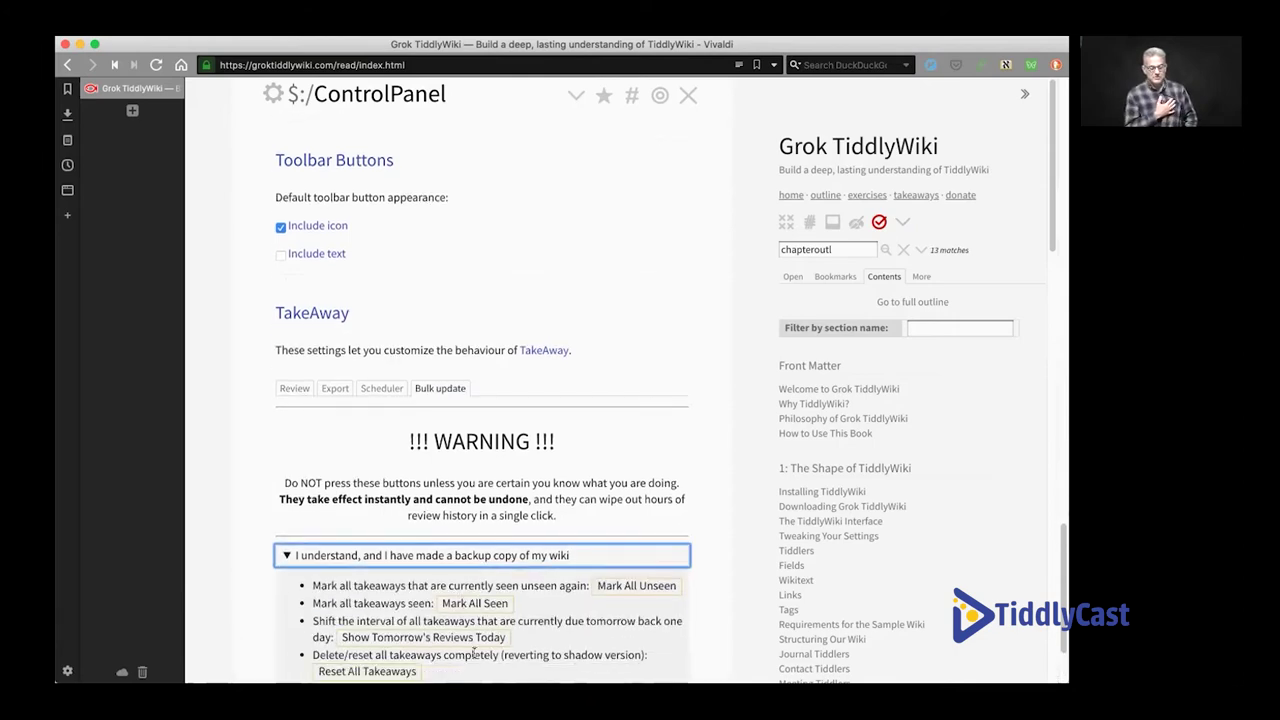
Step: Shift the takeaways due tomorrow back one day so they are reviewed today, and close the control panel
{"action": "left_click", "coordinate": [464, 640]}
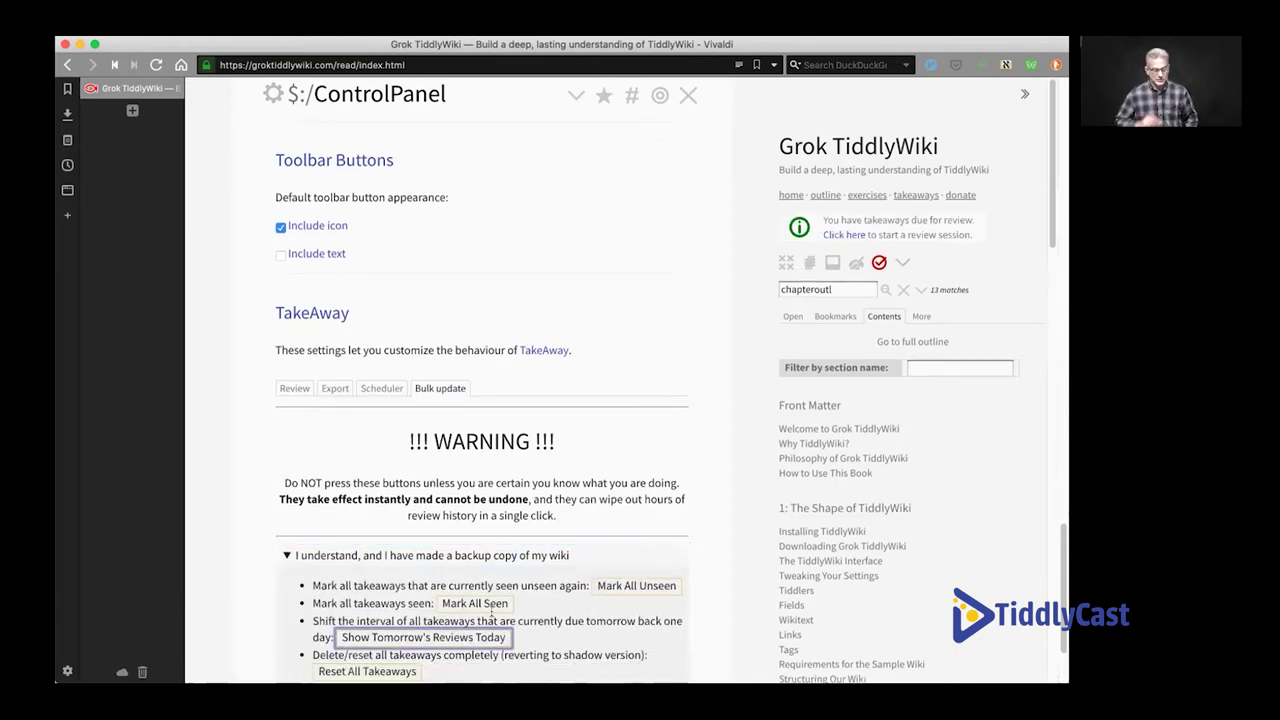
{"action": "scroll", "coordinate": [685, 205], "scroll_direction": "up", "scroll_amount": 14}
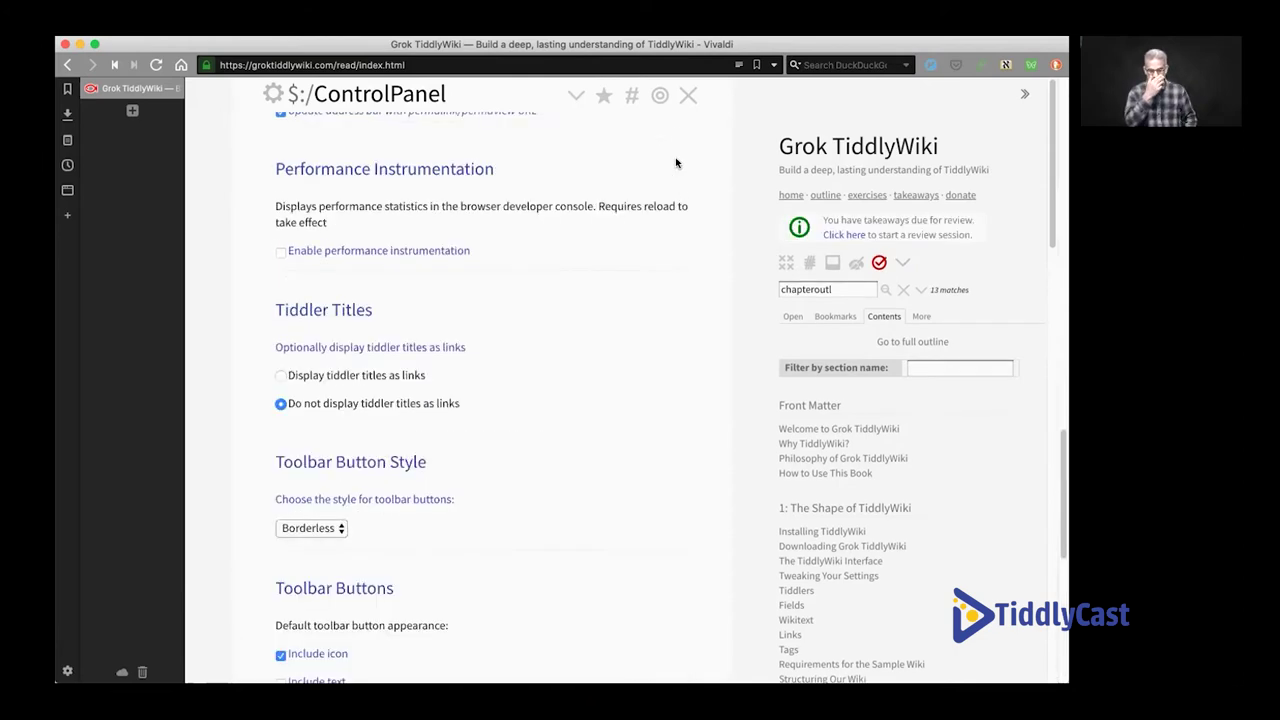
{"action": "left_click", "coordinate": [687, 96]}
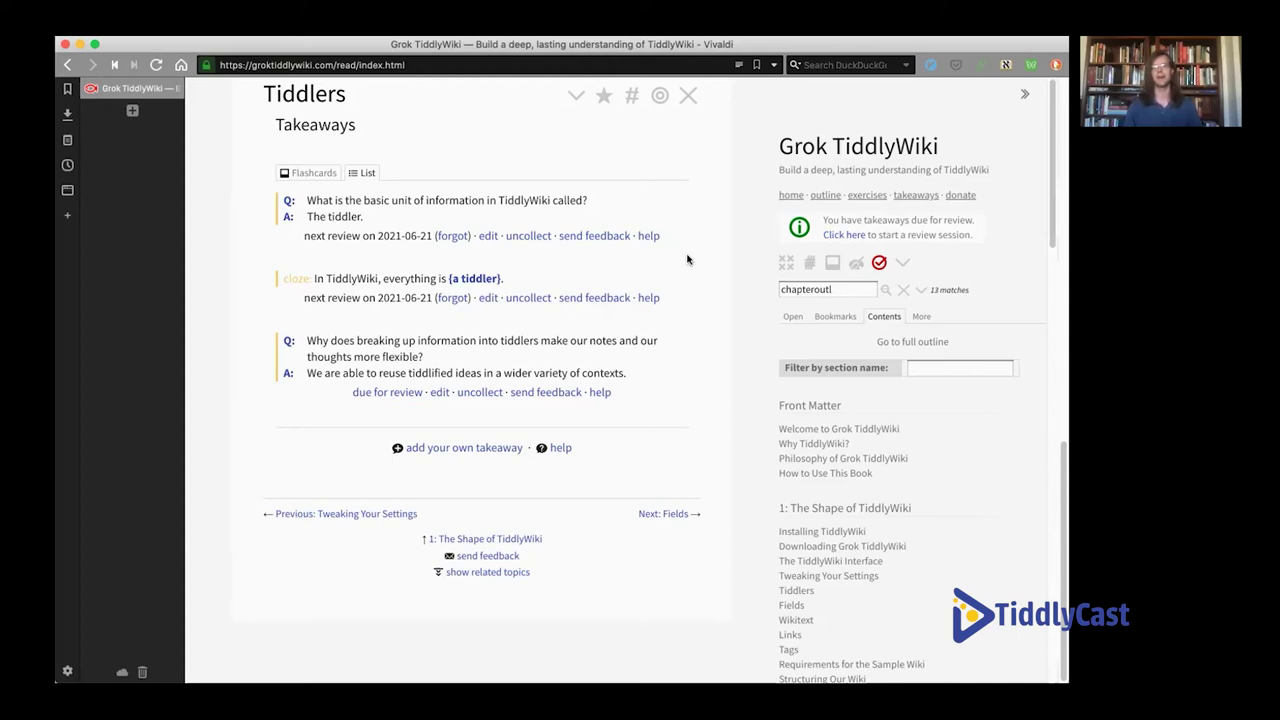
Step: Start a takeaway review session, examine the wikitext source of the TakeAway Reviewer tiddler, and leave its draft without changes
{"action": "left_click", "coordinate": [845, 234]}
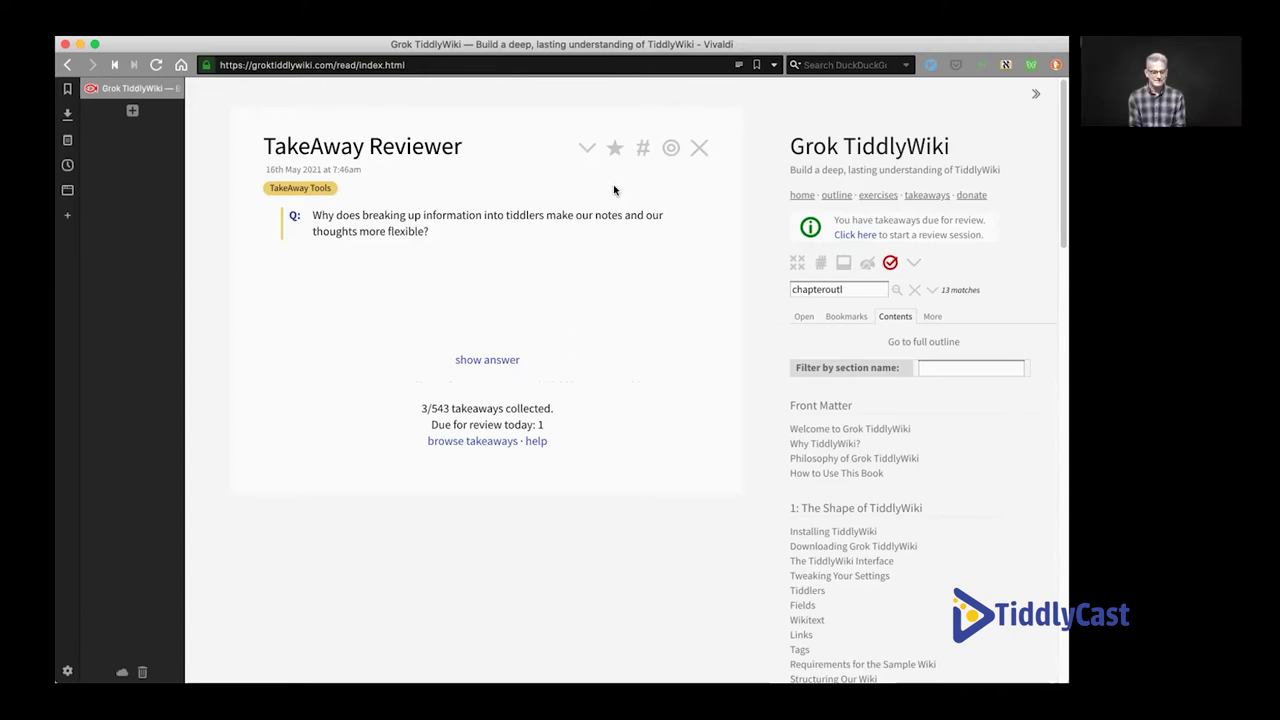
{"action": "left_click", "coordinate": [587, 154]}
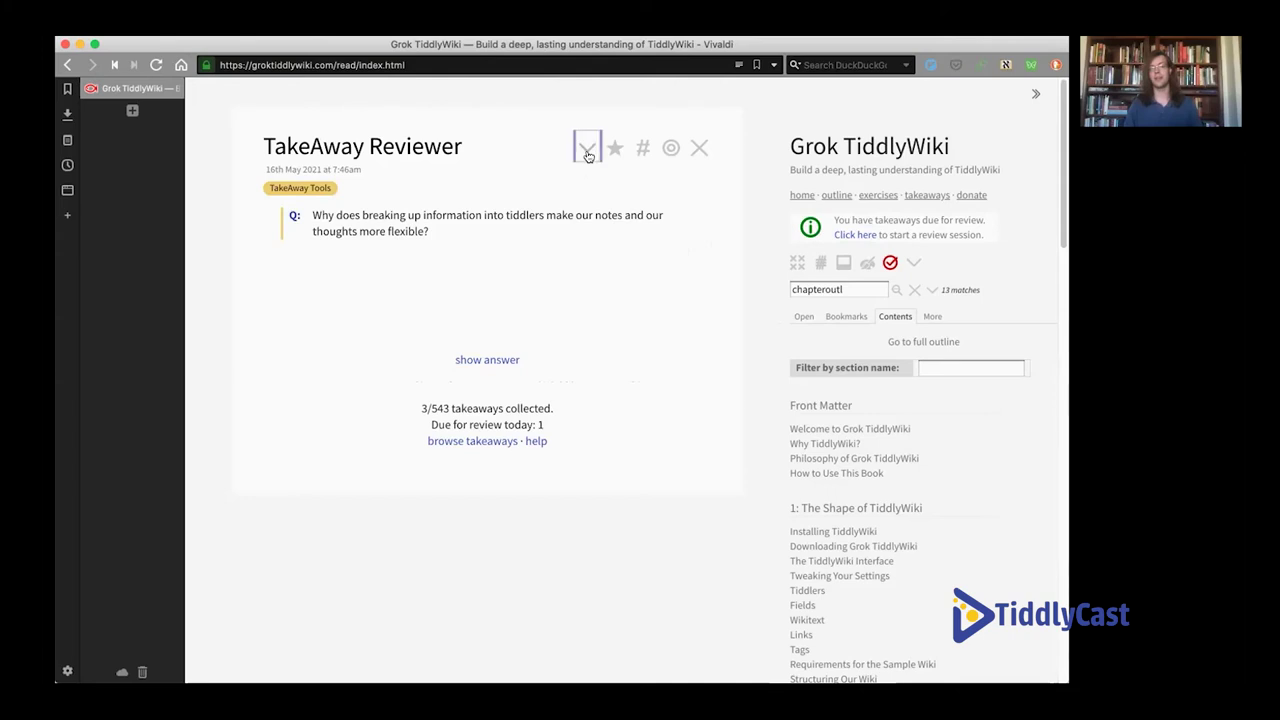
{"action": "left_click", "coordinate": [523, 280]}
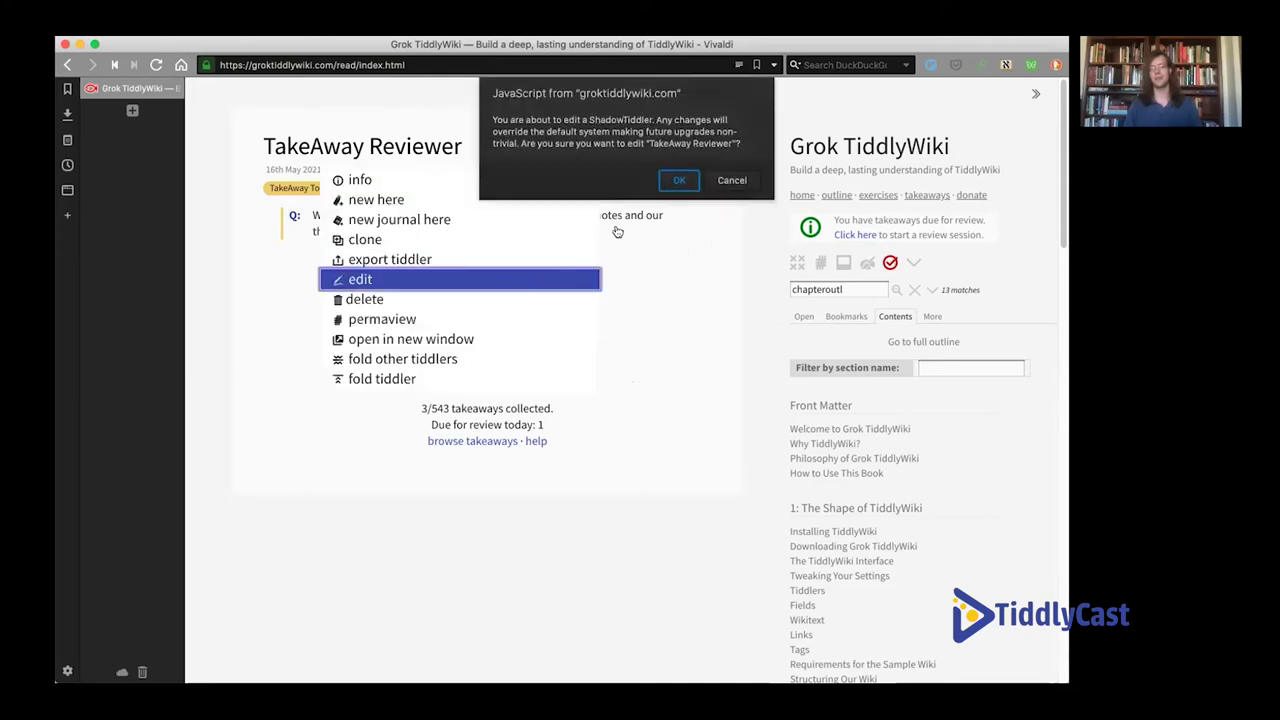
{"action": "left_click", "coordinate": [677, 183]}
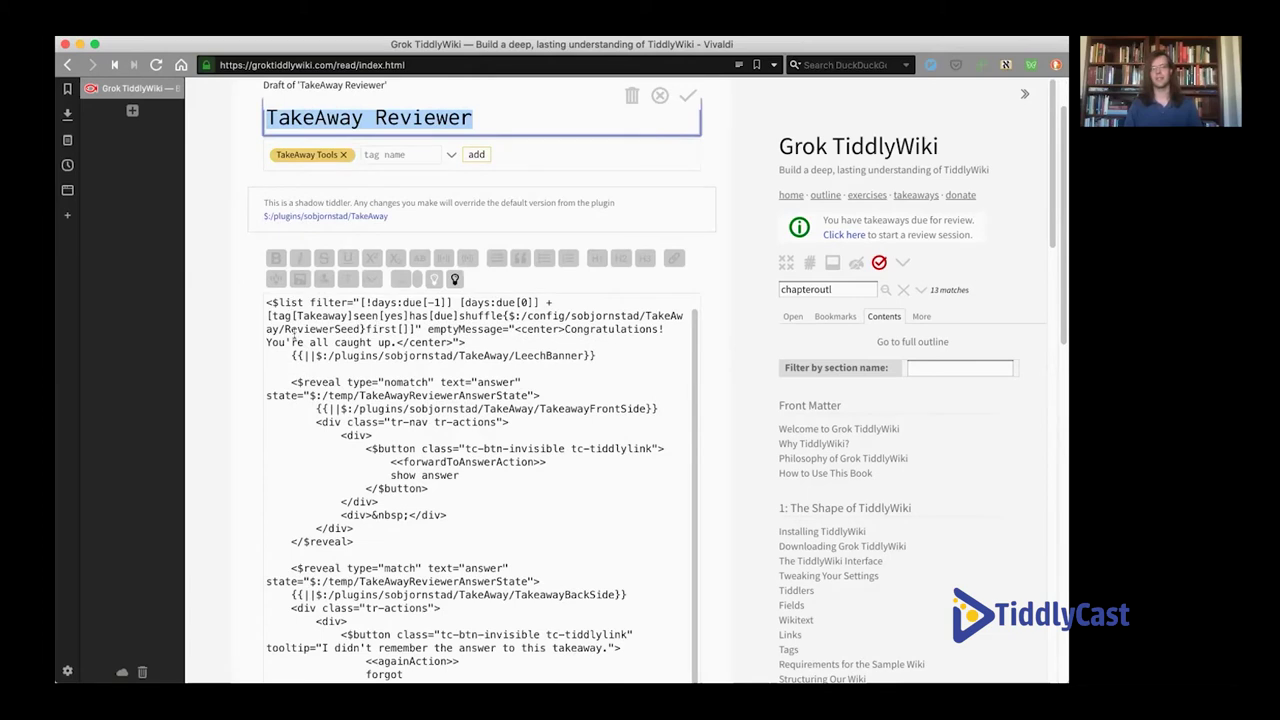
{"action": "scroll", "coordinate": [483, 340], "scroll_direction": "down", "scroll_amount": 2}
{"action": "scroll", "coordinate": [483, 340], "scroll_direction": "down", "scroll_amount": 10}
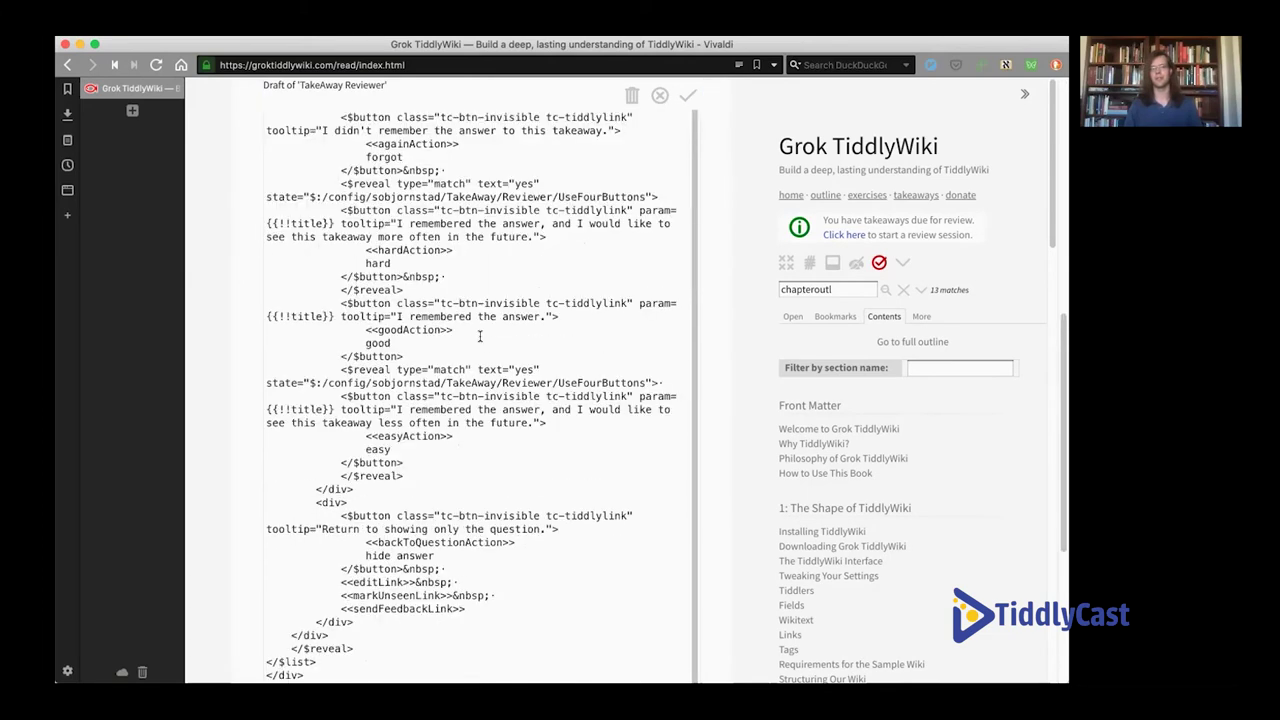
{"action": "scroll", "coordinate": [475, 353], "scroll_direction": "down", "scroll_amount": 2}
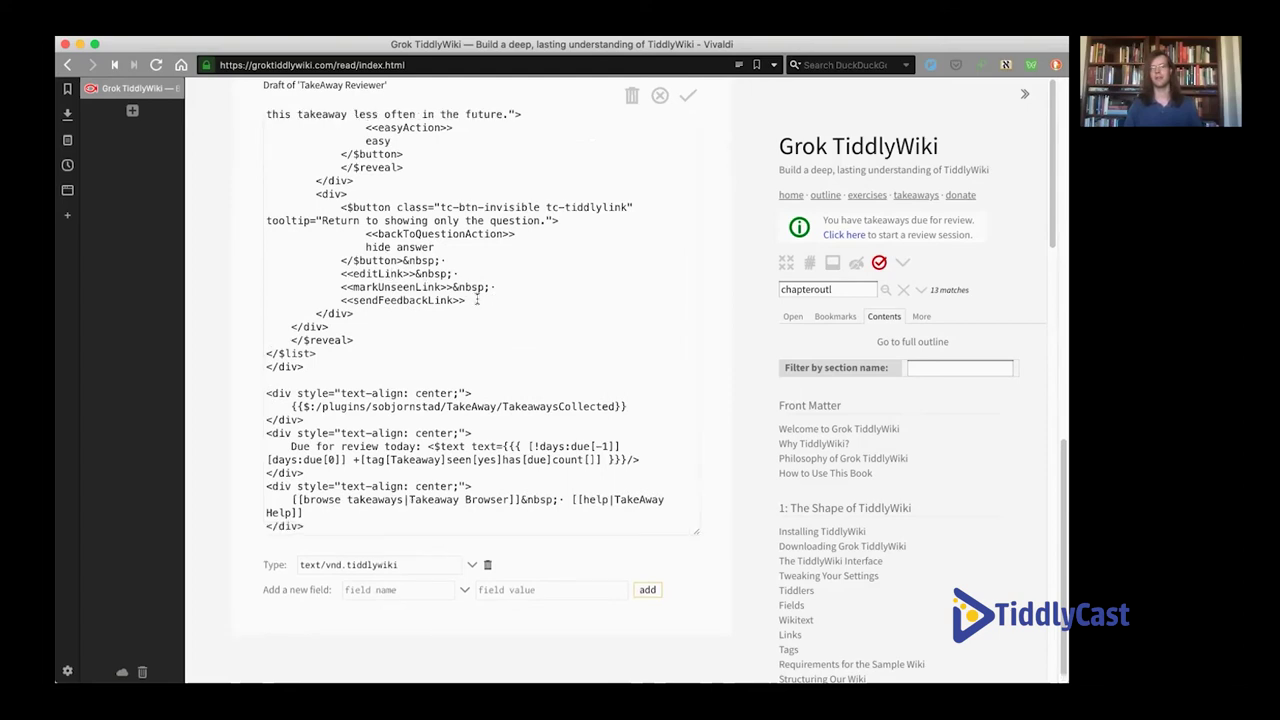
{"action": "scroll", "coordinate": [477, 300], "scroll_direction": "up", "scroll_amount": 1}
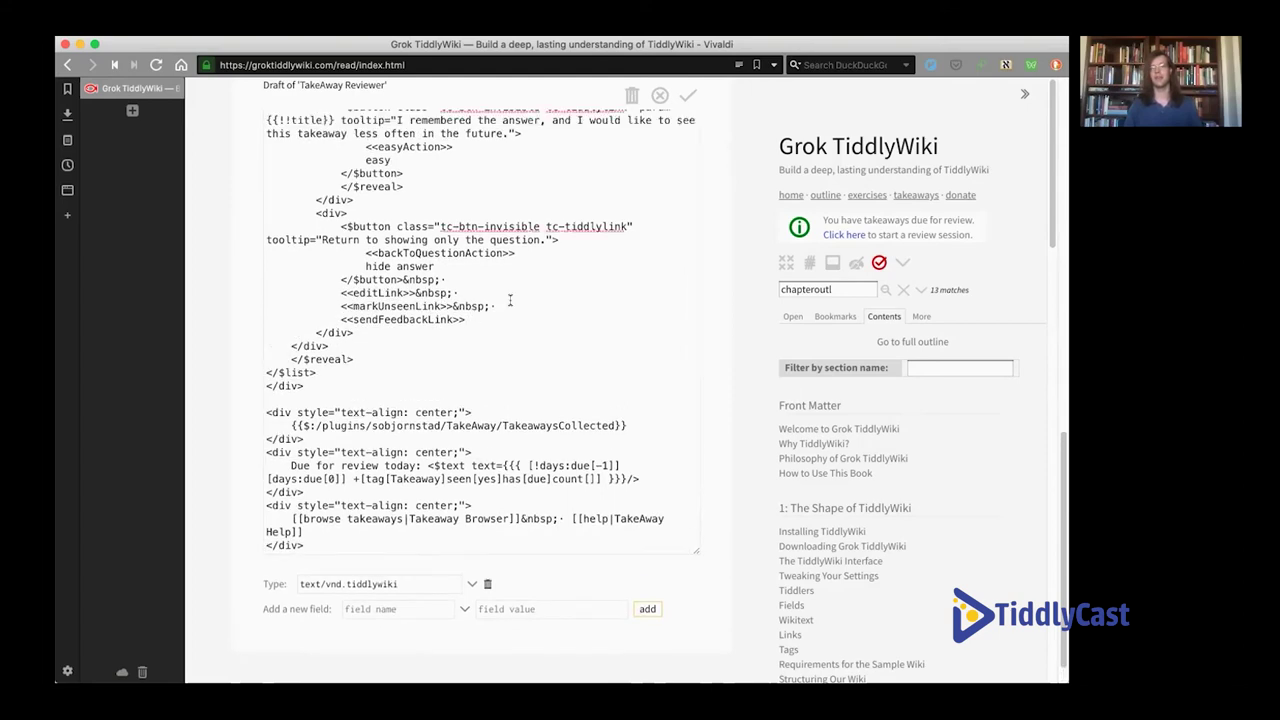
{"action": "scroll", "coordinate": [625, 201], "scroll_direction": "up", "scroll_amount": 4}
{"action": "scroll", "coordinate": [640, 180], "scroll_direction": "up", "scroll_amount": 5}
{"action": "left_click", "coordinate": [659, 146]}
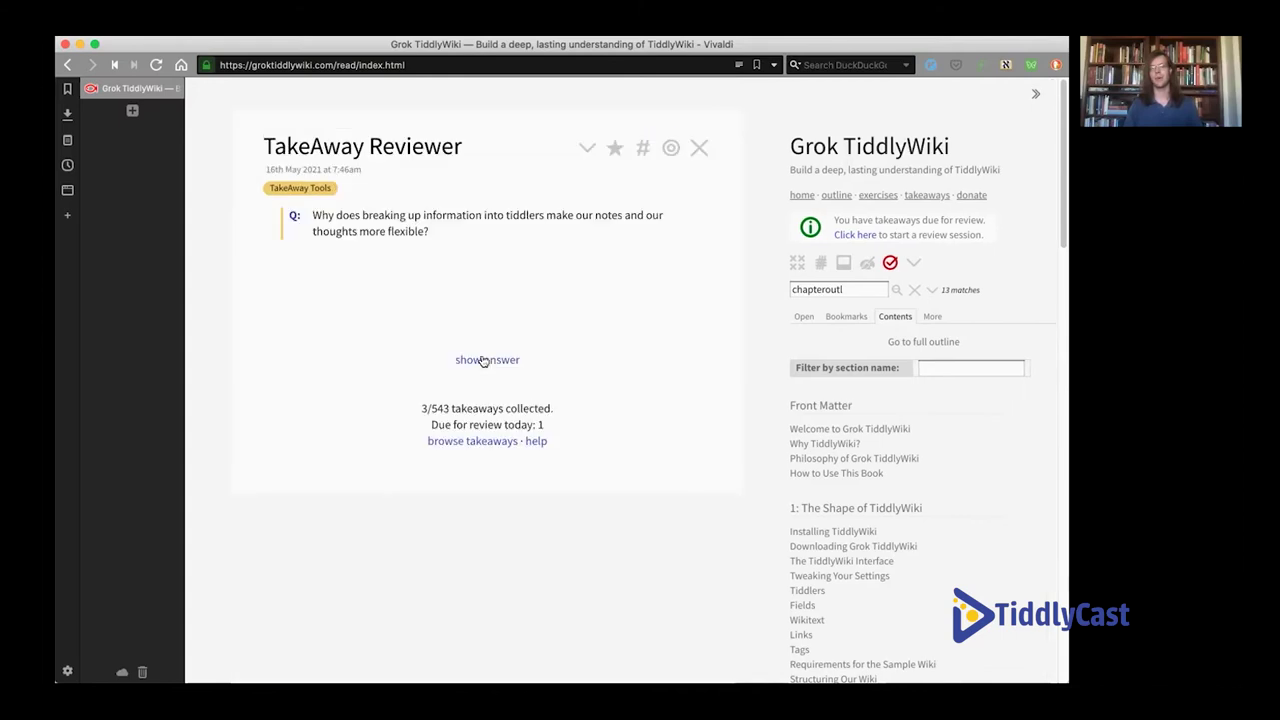
Step: Reveal the due card's answer, open its takeaway tiddler and bring up that tiddler's raw fields for editing
{"action": "left_click", "coordinate": [478, 361]}
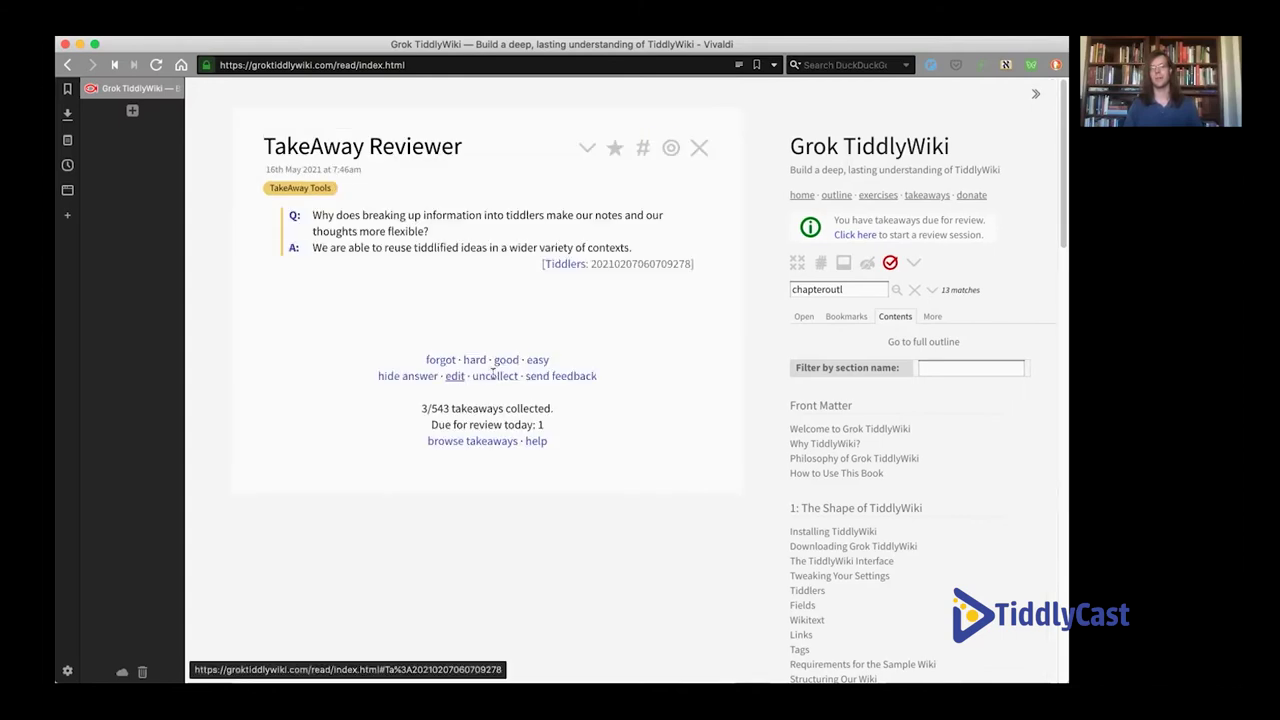
{"action": "left_click", "coordinate": [456, 375]}
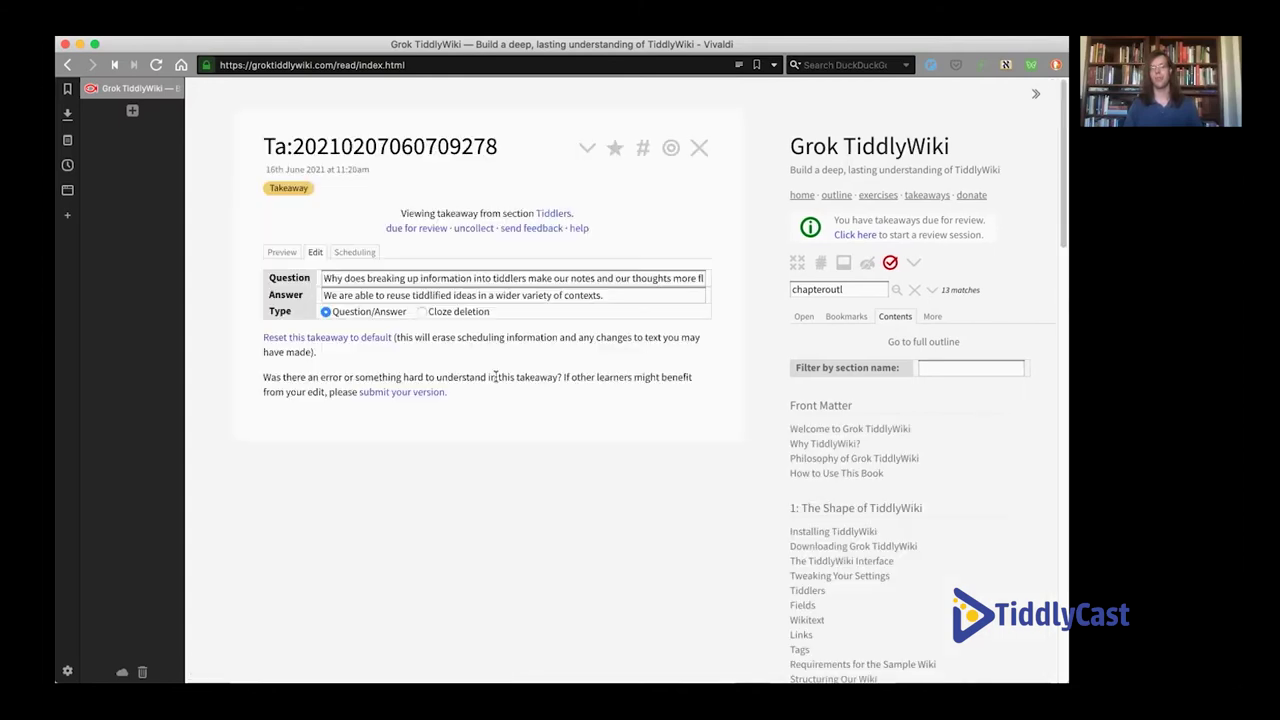
{"action": "left_click", "coordinate": [587, 147]}
{"action": "left_click", "coordinate": [610, 220]}
{"action": "left_click", "coordinate": [588, 149]}
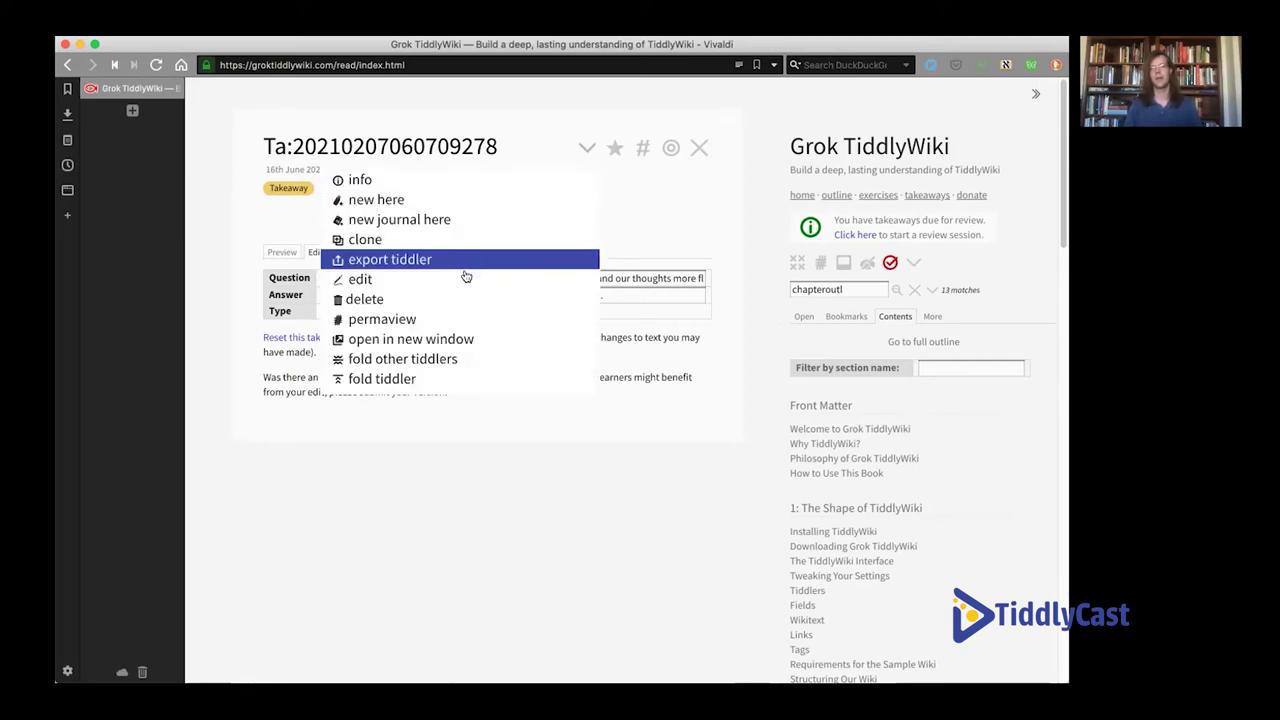
{"action": "key", "text": "Return"}
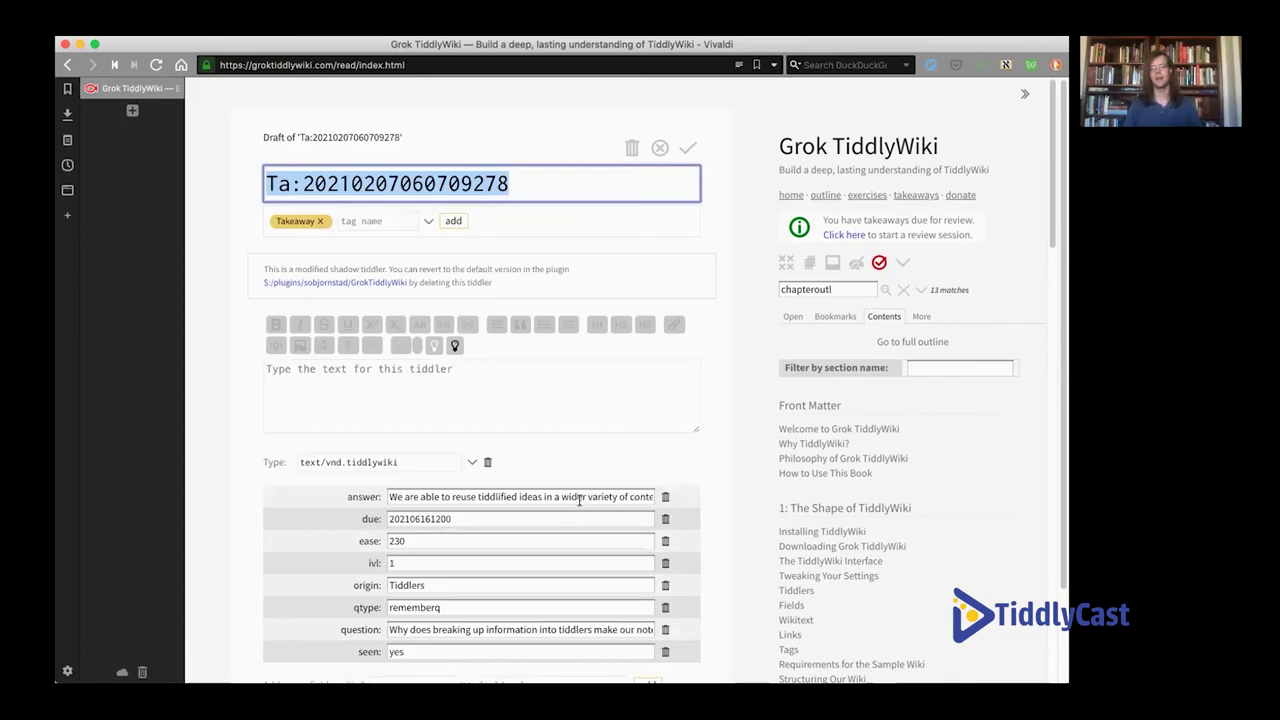
Step: Go through the takeaway's question, answer, due, ease, ivl and seen fields, discard the draft and close the tiddler
{"action": "left_click", "coordinate": [443, 582]}
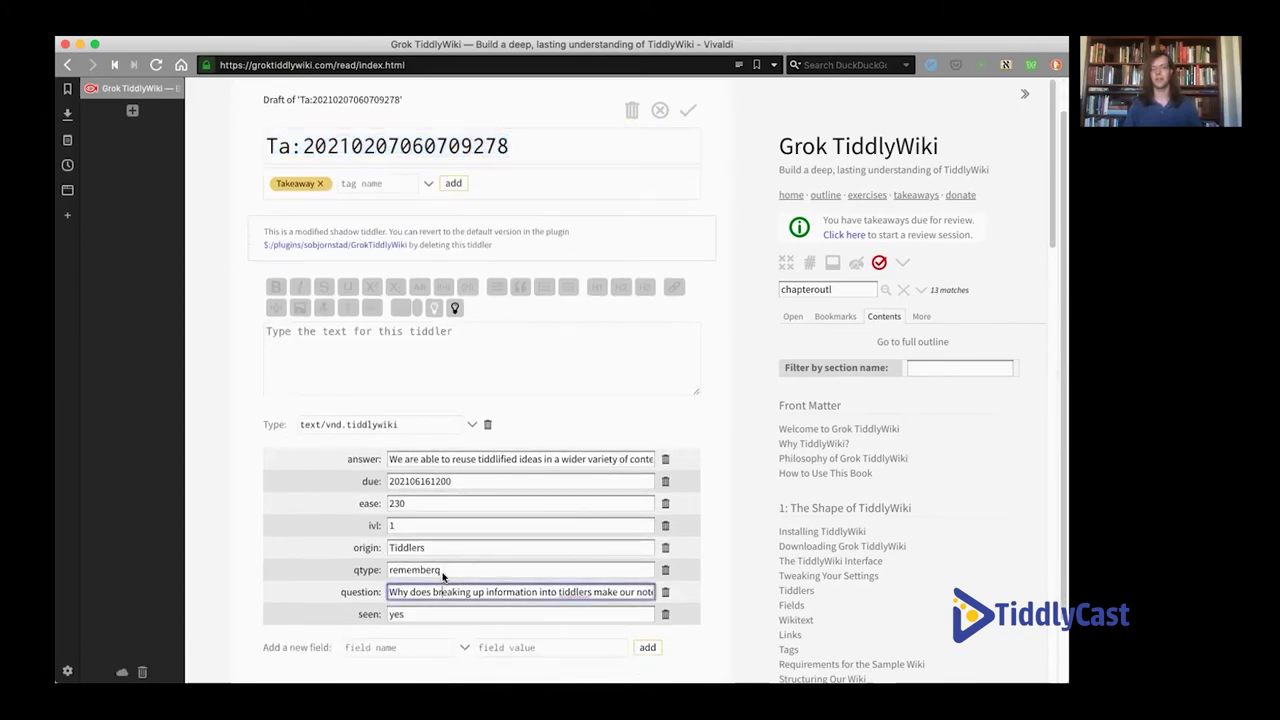
{"action": "left_click", "coordinate": [447, 459]}
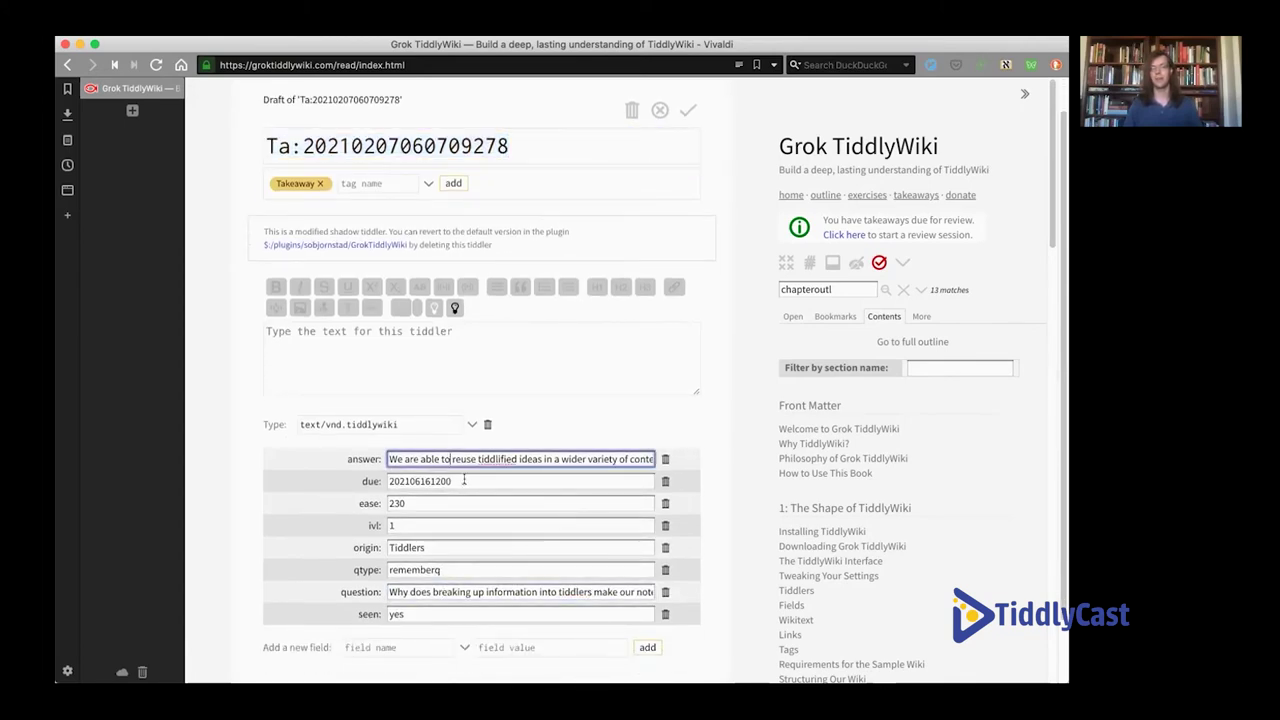
{"action": "key", "text": "Tab"}
{"action": "key", "text": "Tab"}
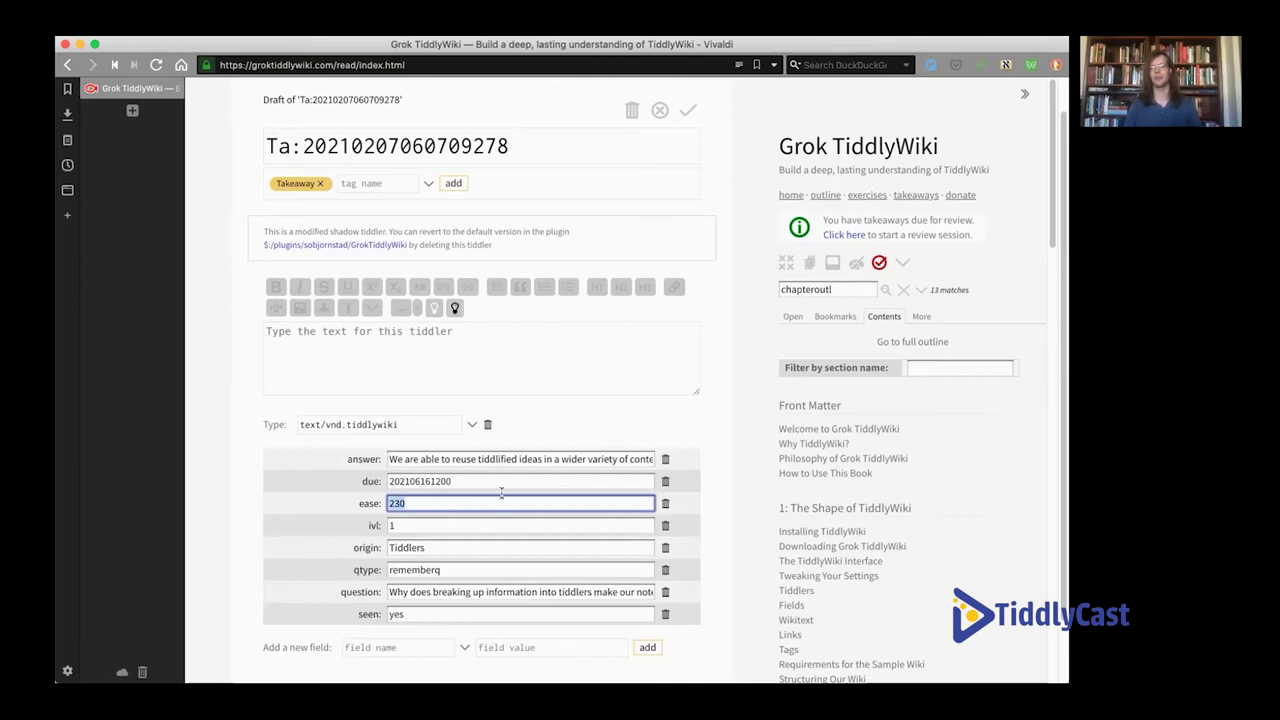
{"action": "key", "text": "Tab"}
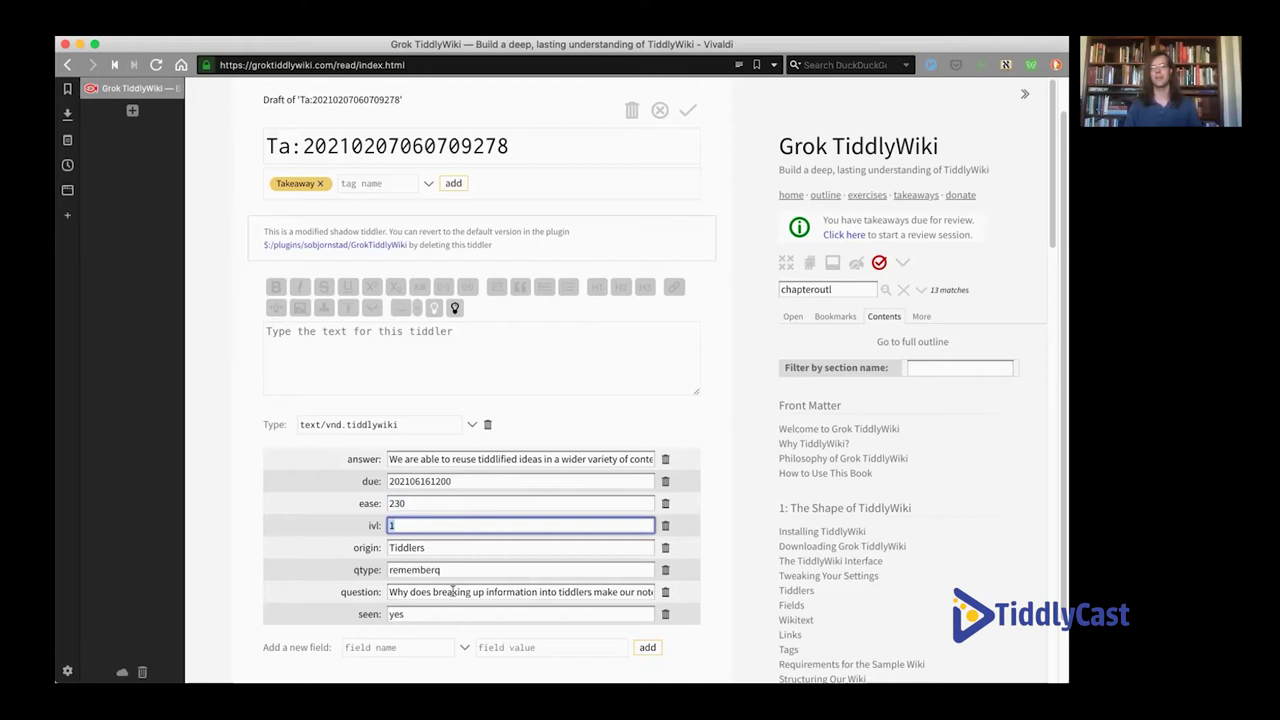
{"action": "double_click", "coordinate": [429, 612]}
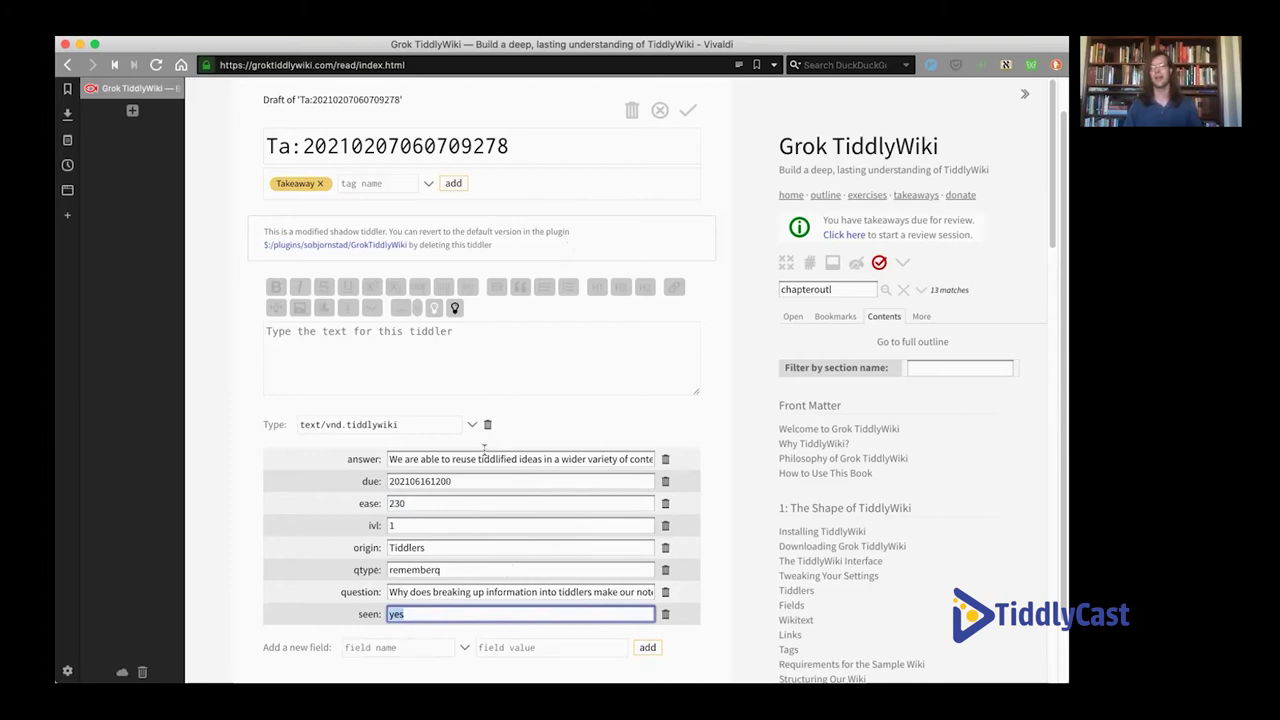
{"action": "left_click", "coordinate": [659, 116]}
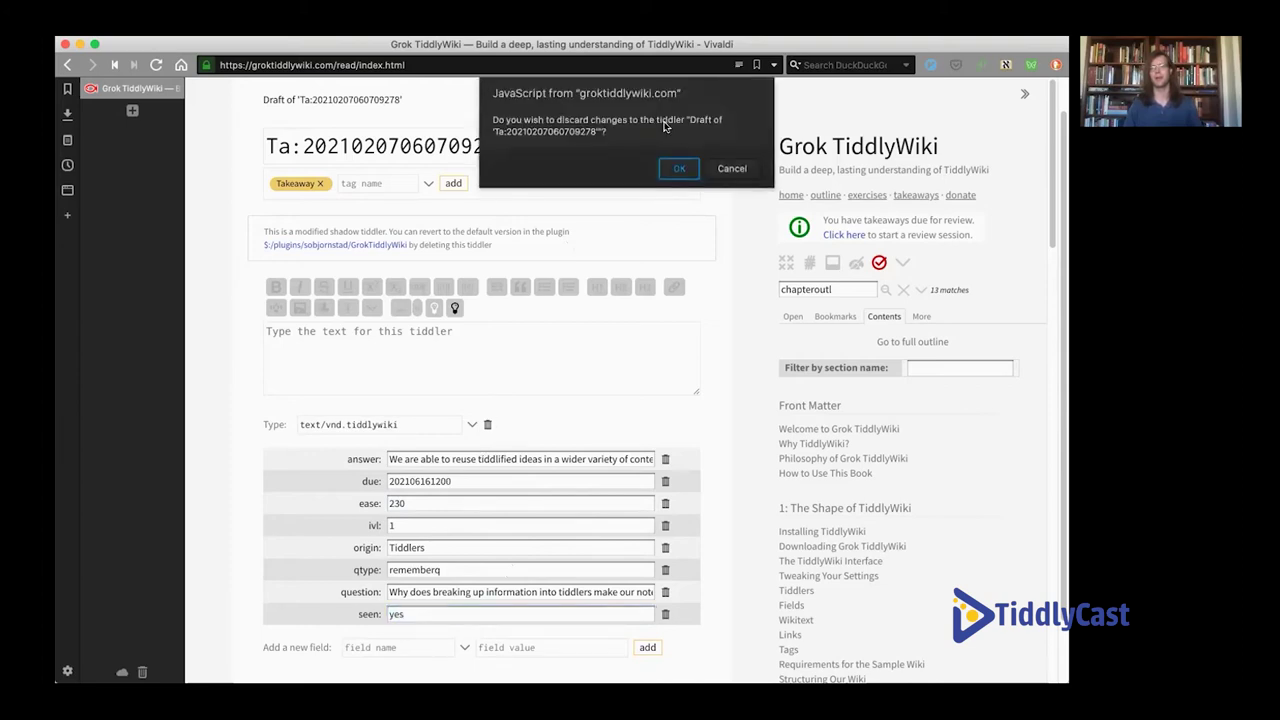
{"action": "left_click", "coordinate": [684, 166]}
{"action": "left_click", "coordinate": [697, 148]}
Step: Reopen the TakeAway Reviewer source, highlight the due-date and shuffle parts of its list filter, and discard the draft
{"action": "left_click", "coordinate": [587, 148]}
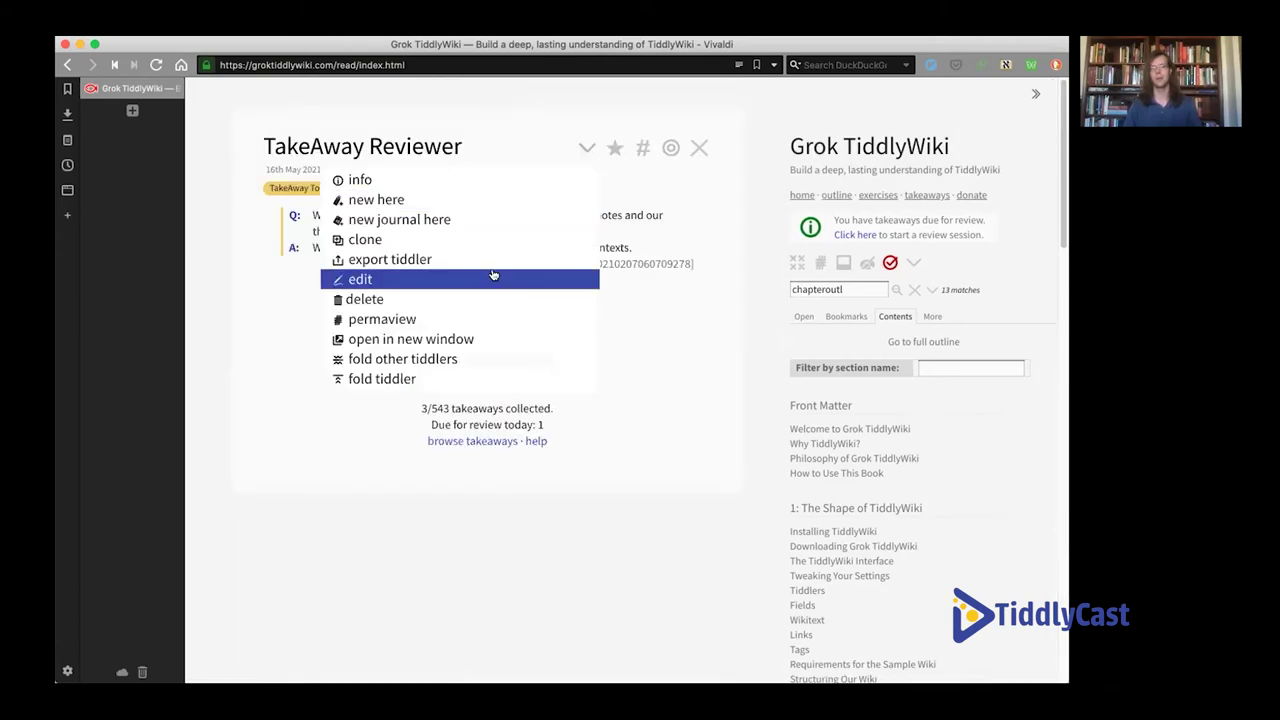
{"action": "left_click", "coordinate": [500, 280]}
{"action": "left_click", "coordinate": [670, 186]}
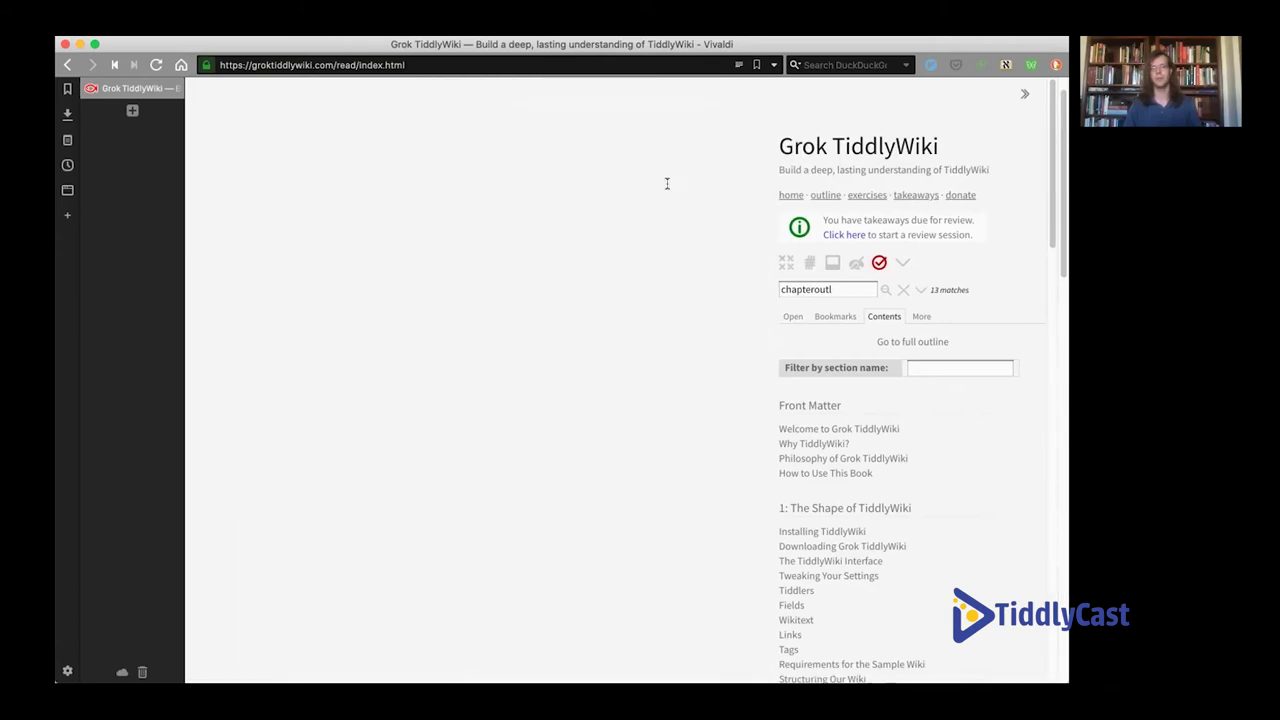
{"action": "left_click_drag", "start_coordinate": [358, 382], "coordinate": [553, 382]}
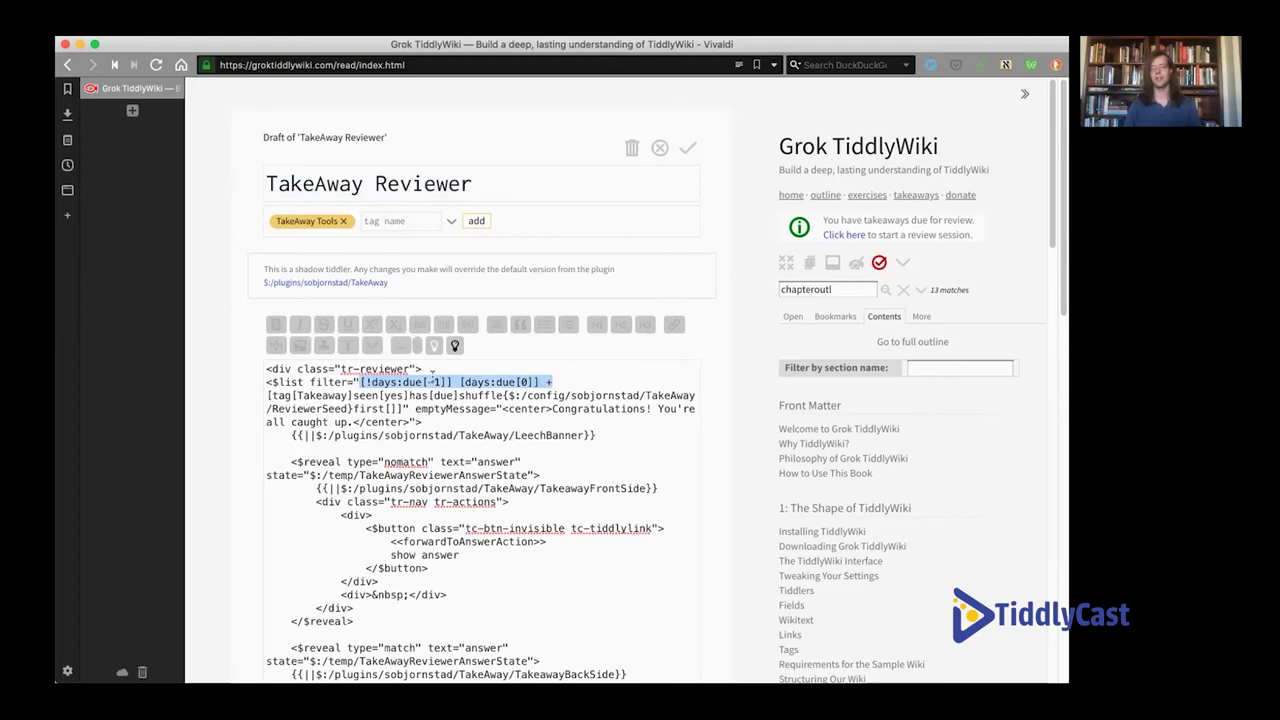
{"action": "left_click", "coordinate": [262, 397]}
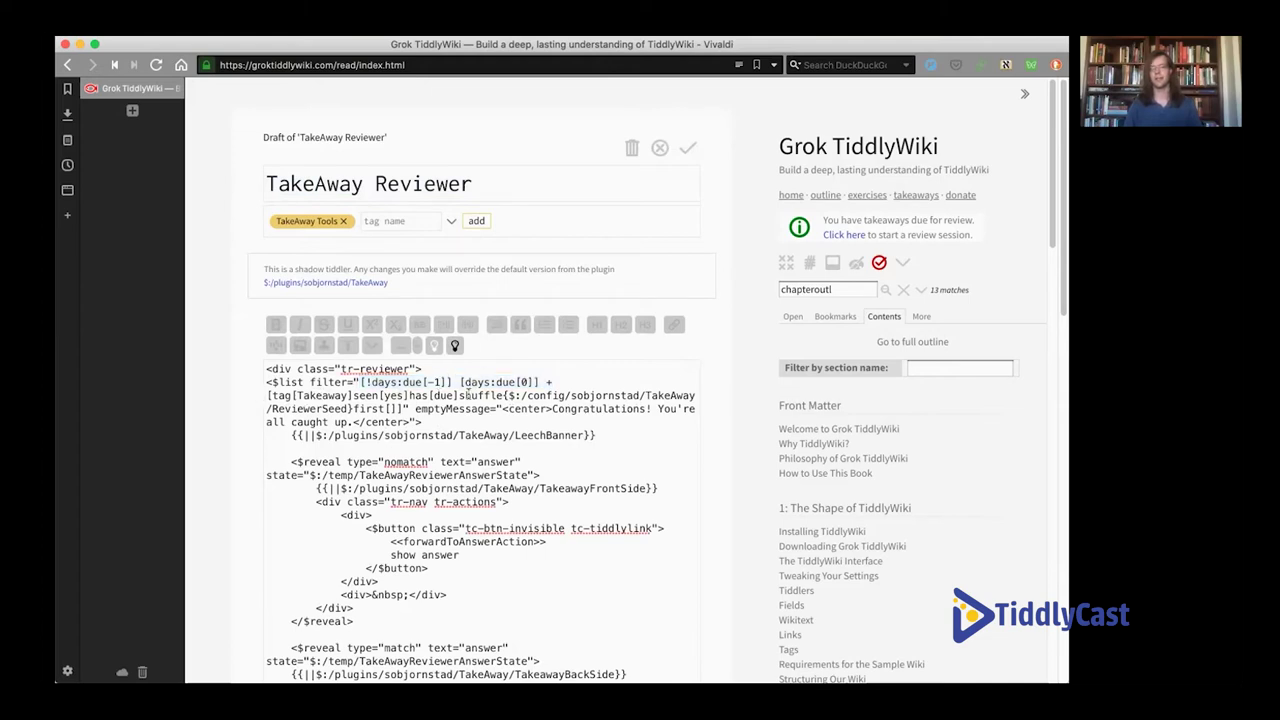
{"action": "left_click_drag", "start_coordinate": [459, 395], "coordinate": [387, 410]}
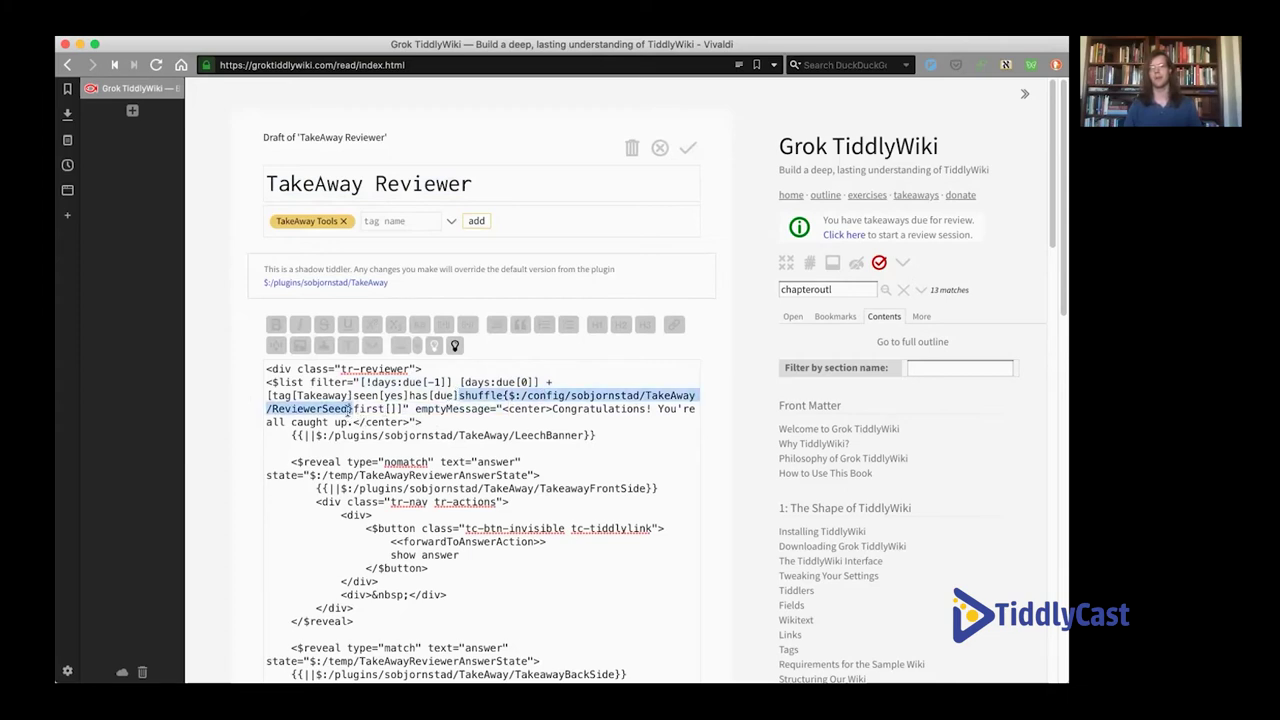
{"action": "left_click", "coordinate": [371, 408]}
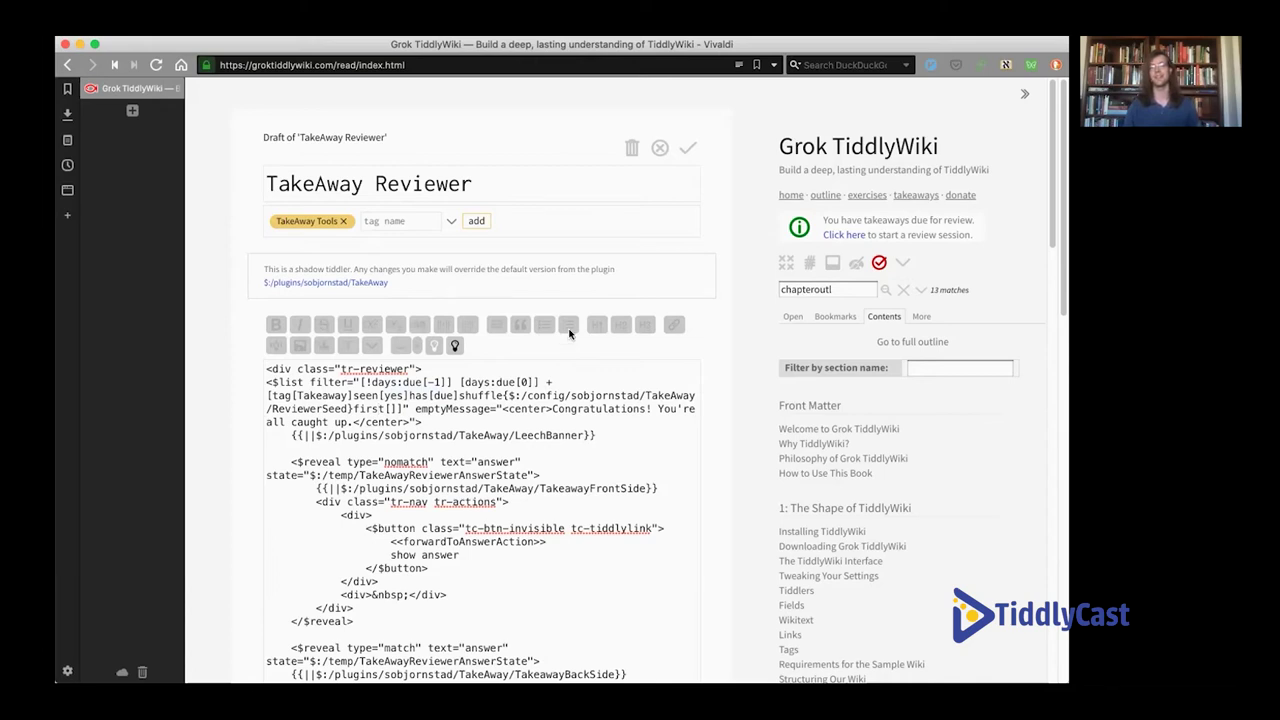
{"action": "left_click", "coordinate": [660, 148]}
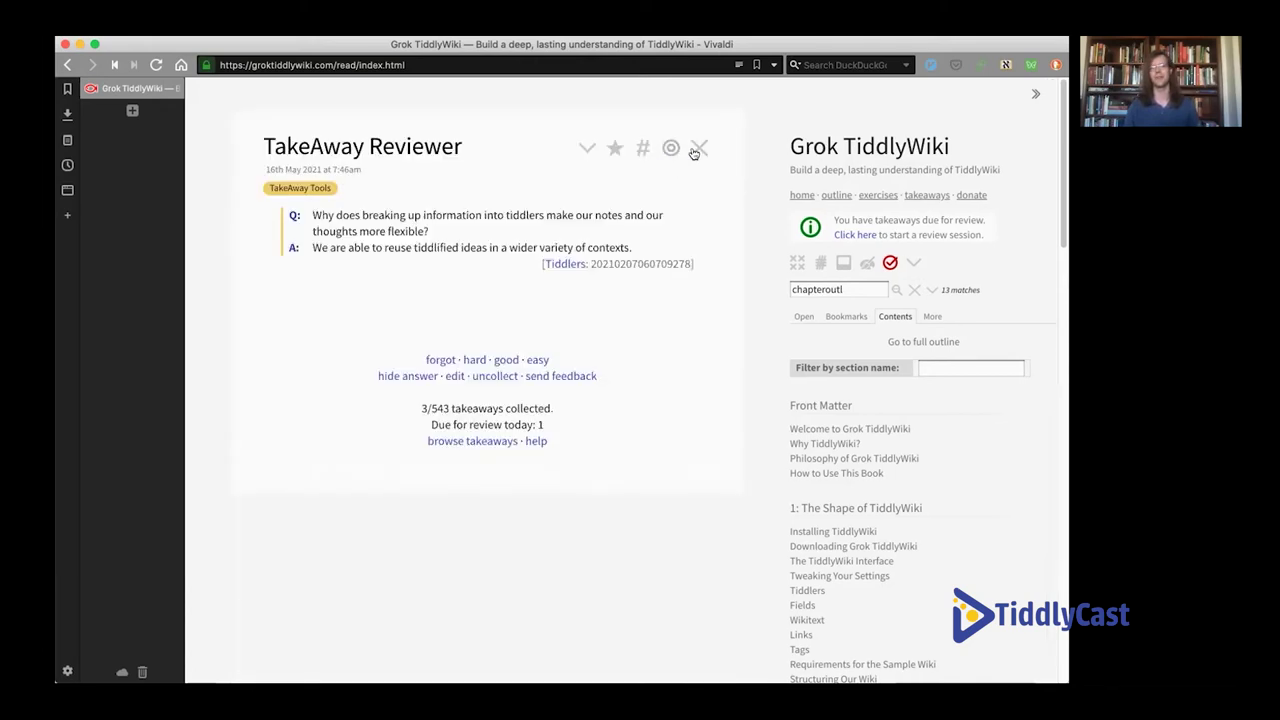
Step: Close the TakeAway Reviewer and the tiddlers open below it in the story river
{"action": "left_click", "coordinate": [692, 150]}
{"action": "left_click", "coordinate": [690, 150]}
{"action": "left_click", "coordinate": [690, 150]}
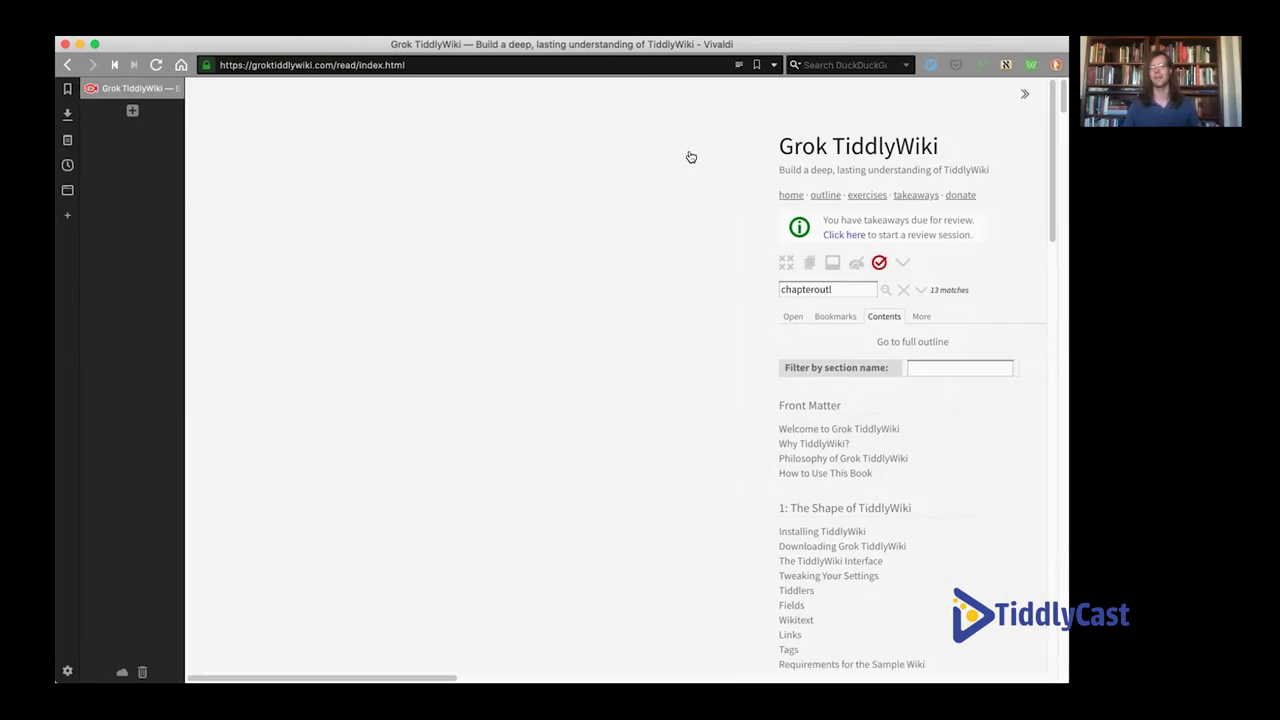
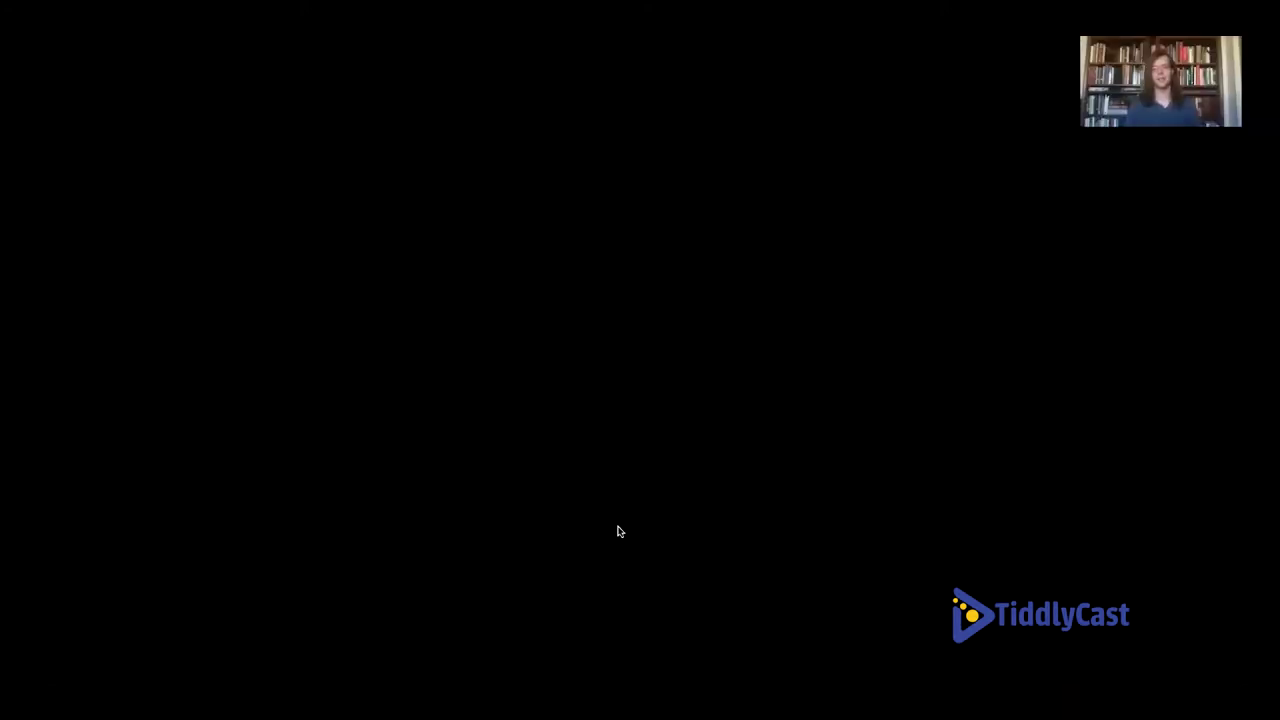
Step: Skim the welcome page, open the "Links" section and go to its live wikitext example
{"action": "scroll", "coordinate": [721, 625], "scroll_direction": "down", "scroll_amount": 3}
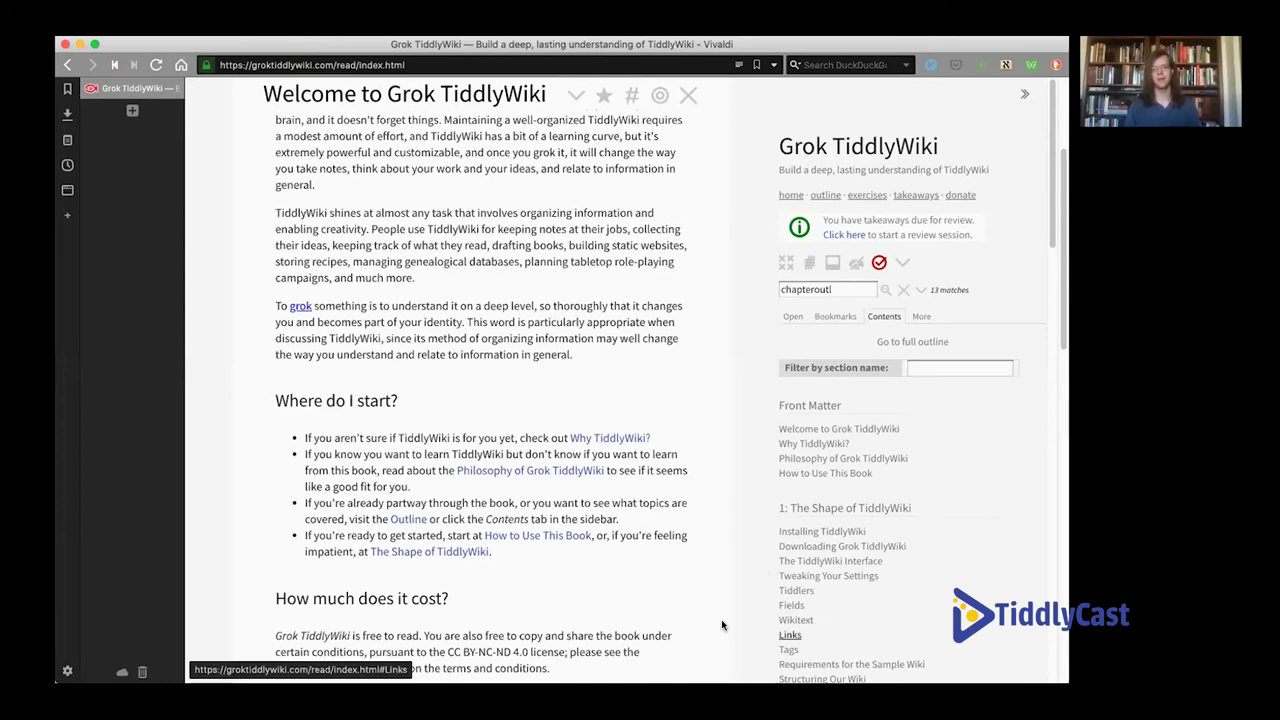
{"action": "scroll", "coordinate": [318, 316], "scroll_direction": "down", "scroll_amount": 5}
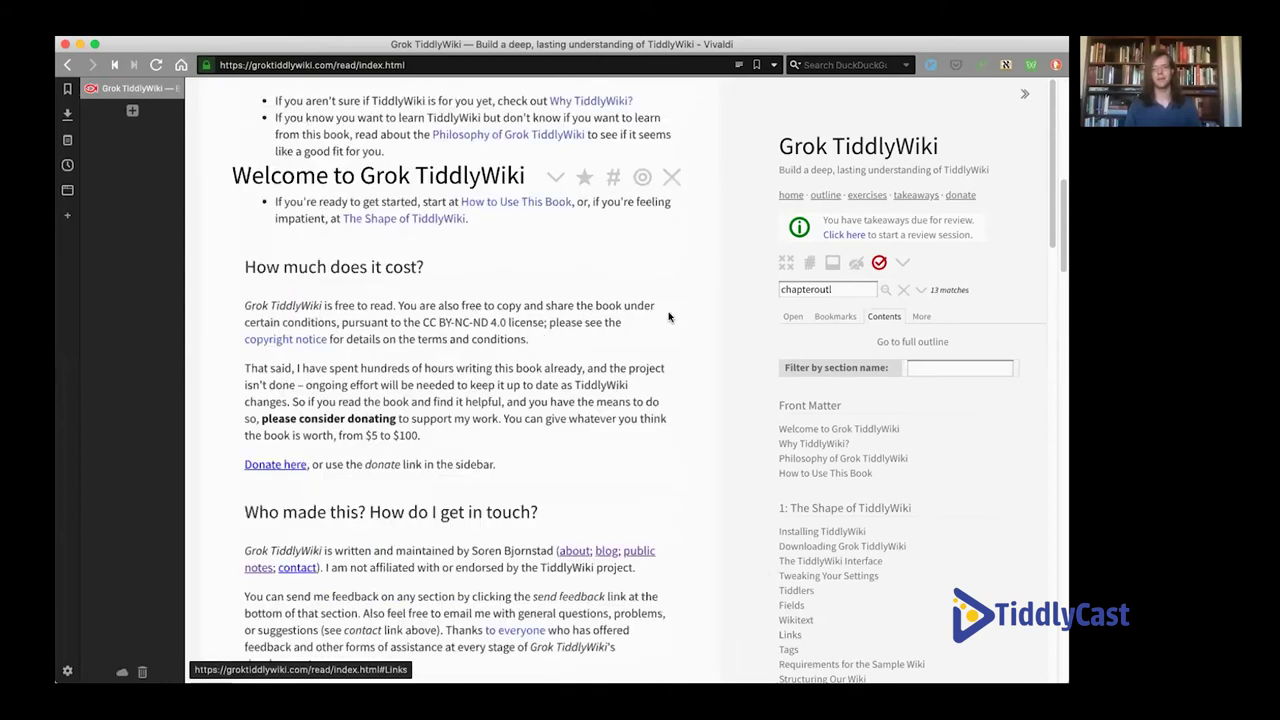
{"action": "left_click", "coordinate": [789, 634]}
{"action": "scroll", "coordinate": [620, 328], "scroll_direction": "down", "scroll_amount": 3}
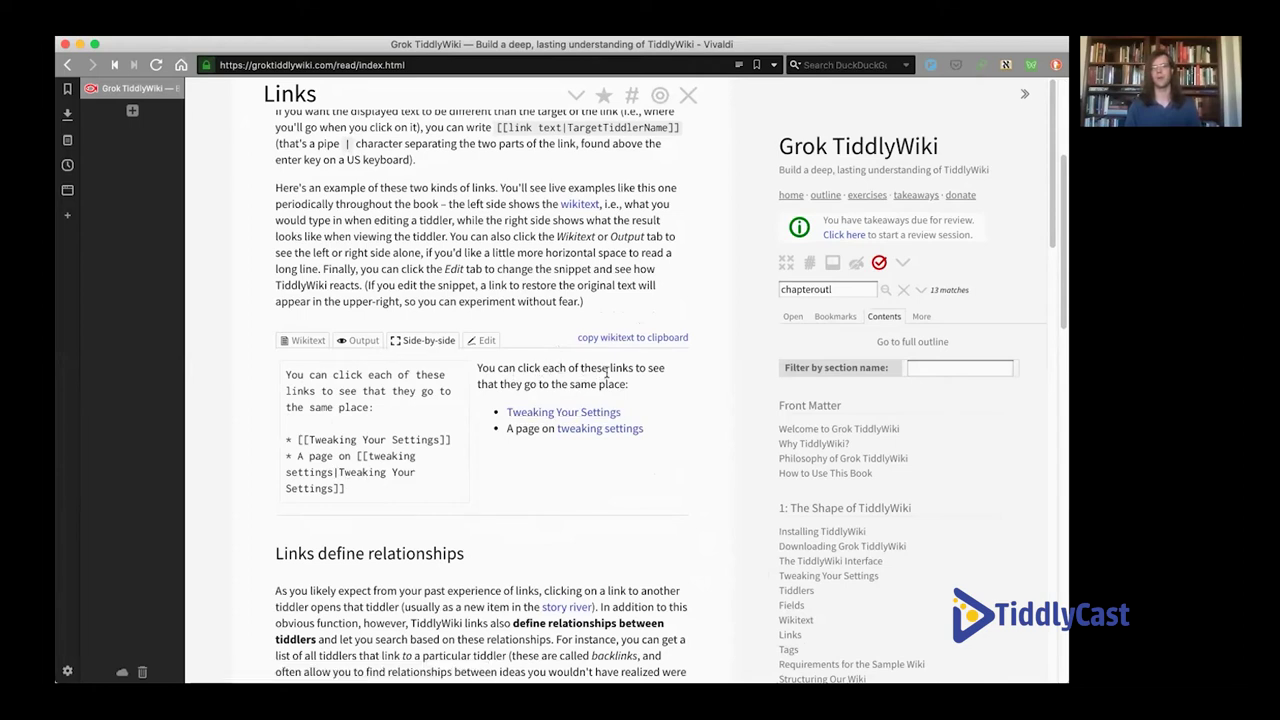
Step: Edit the live links example, adding the line "* A third bullet point" at the end of its wikitext
{"action": "left_click", "coordinate": [476, 340]}
{"action": "left_click", "coordinate": [403, 481]}
{"action": "key", "text": "Return"}
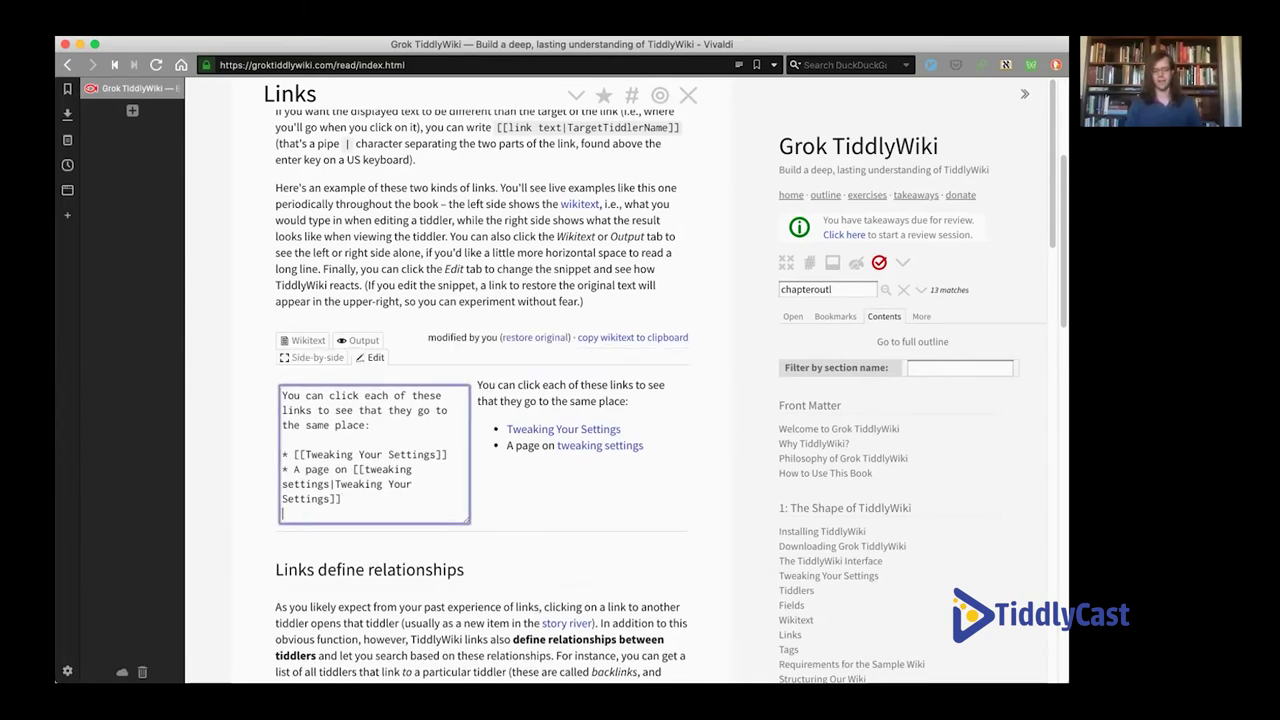
{"action": "type", "text": "* A third bullet point"}
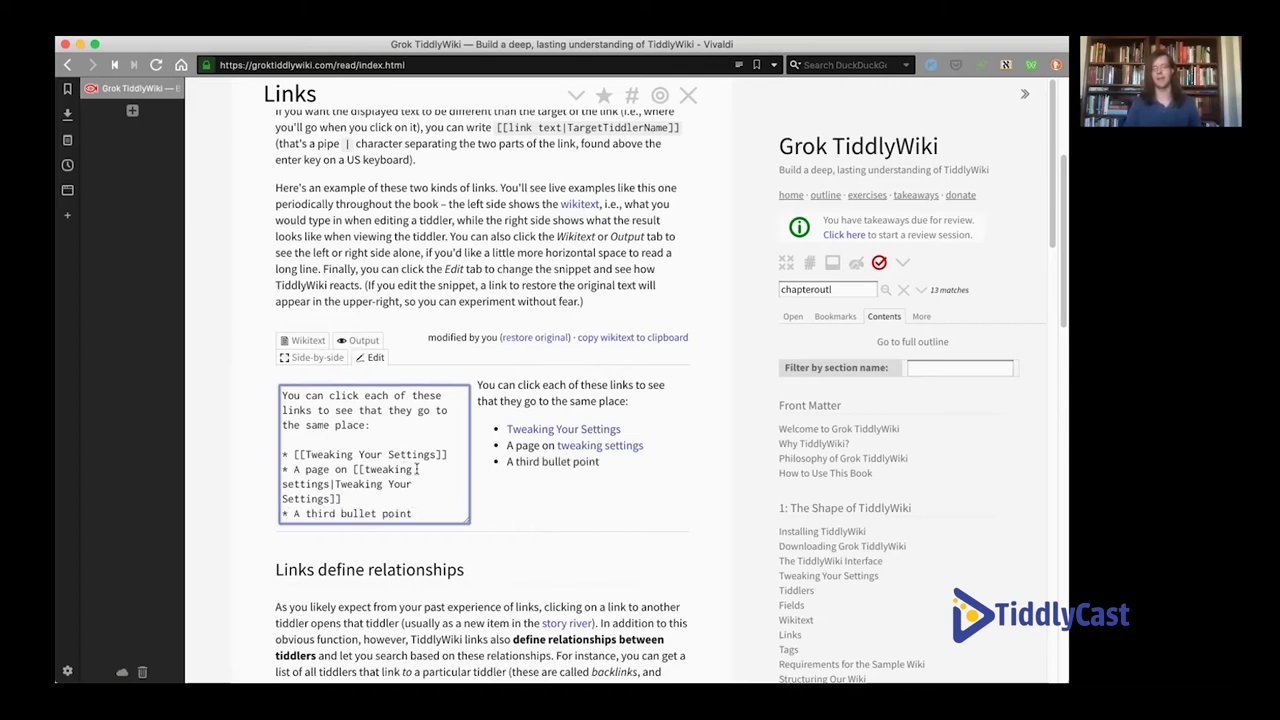
{"action": "left_click", "coordinate": [551, 314]}
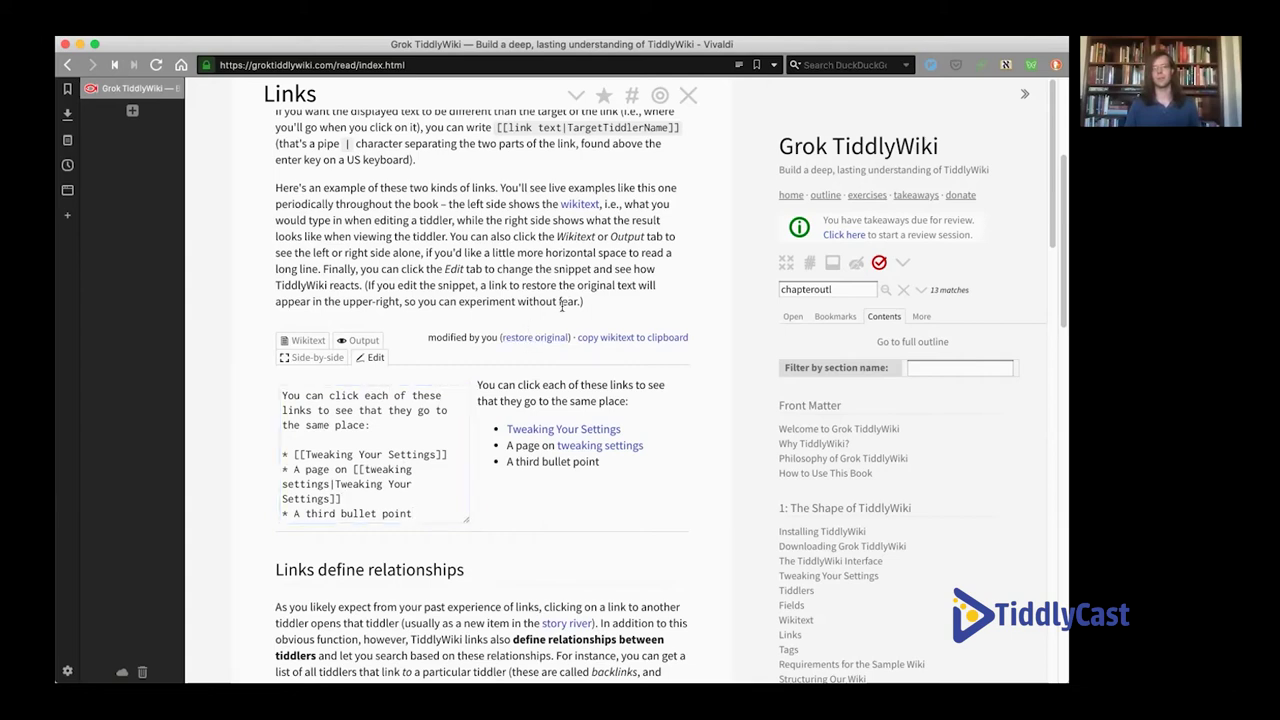